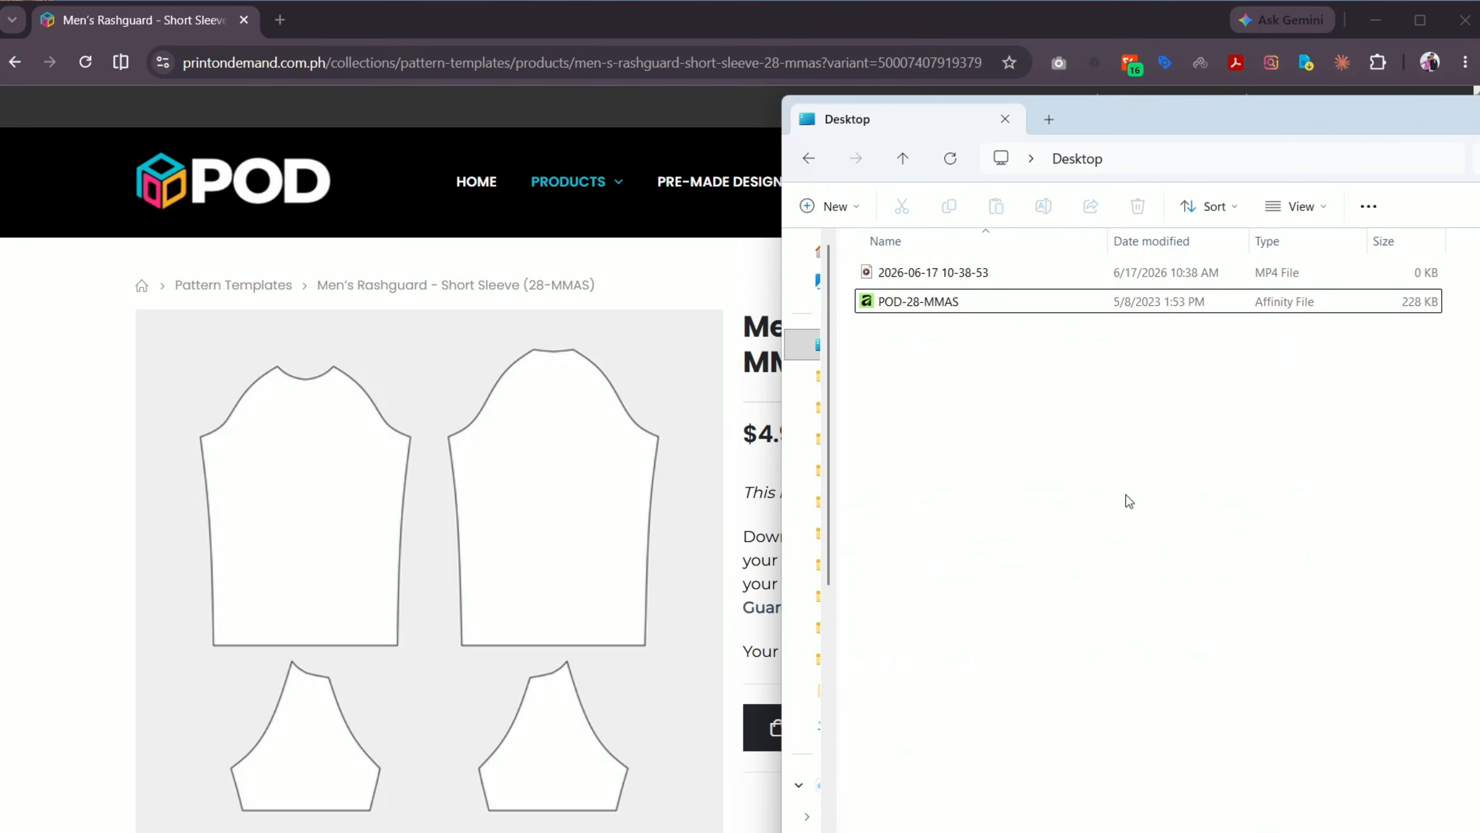
Step: Open the POD-28-MMAS pattern template in Illustrator and check its front and back panel outlines
click(870, 310)
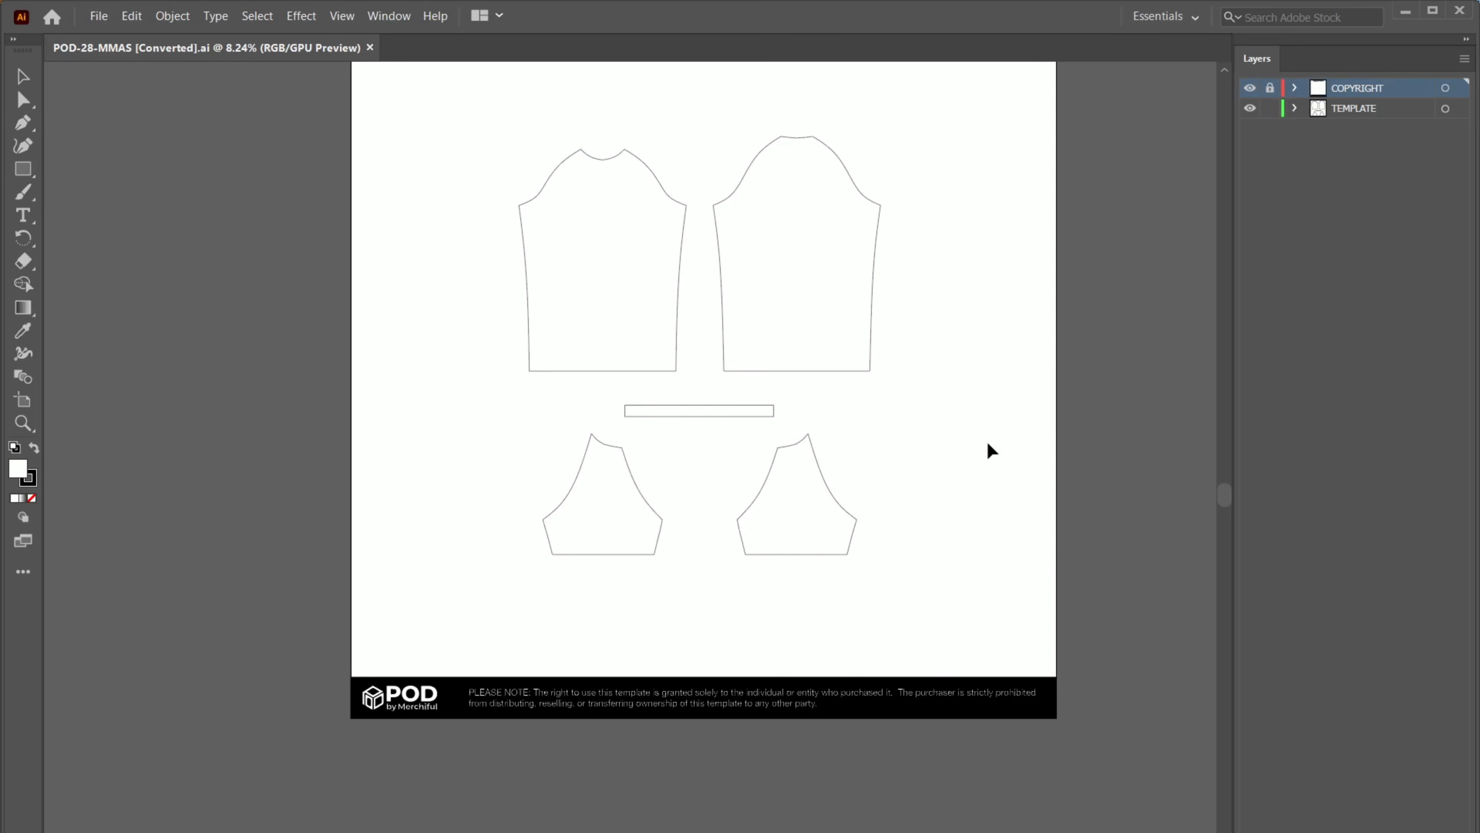
scroll(1021, 380, up, 2)
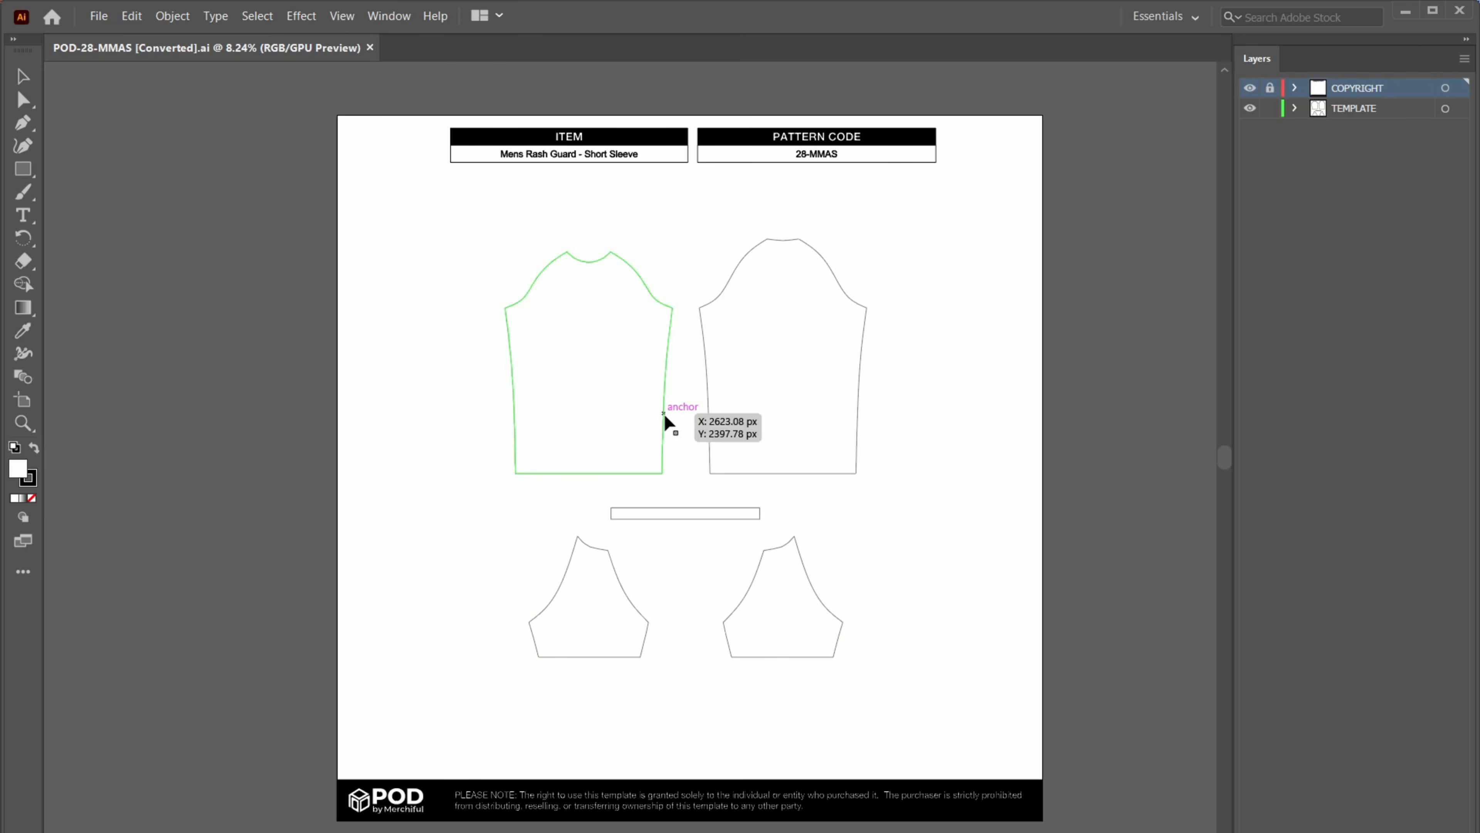
click(664, 414)
click(713, 430)
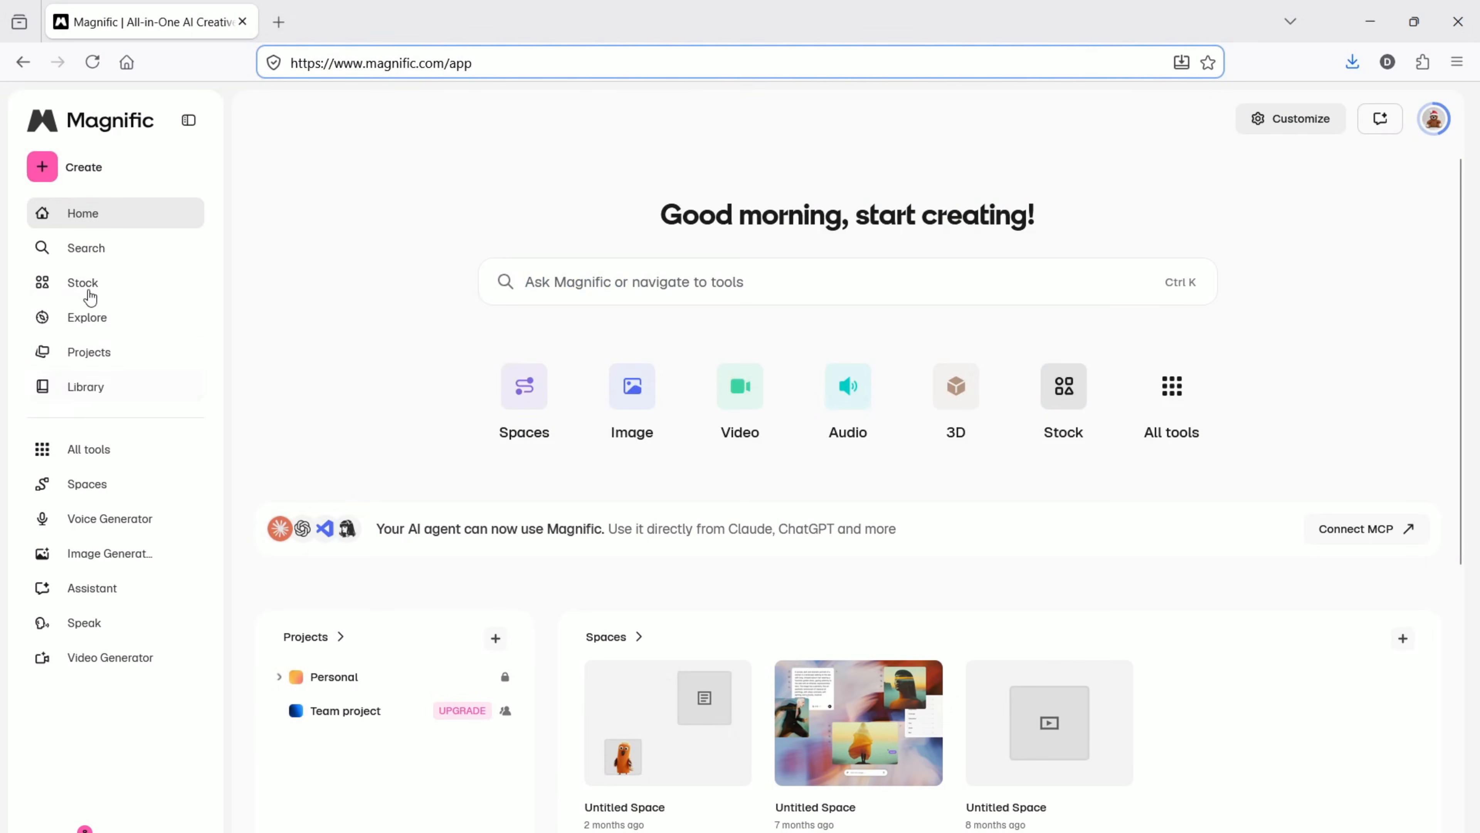
Step: Search the Magnific vector library for "jersey design"
click(98, 257)
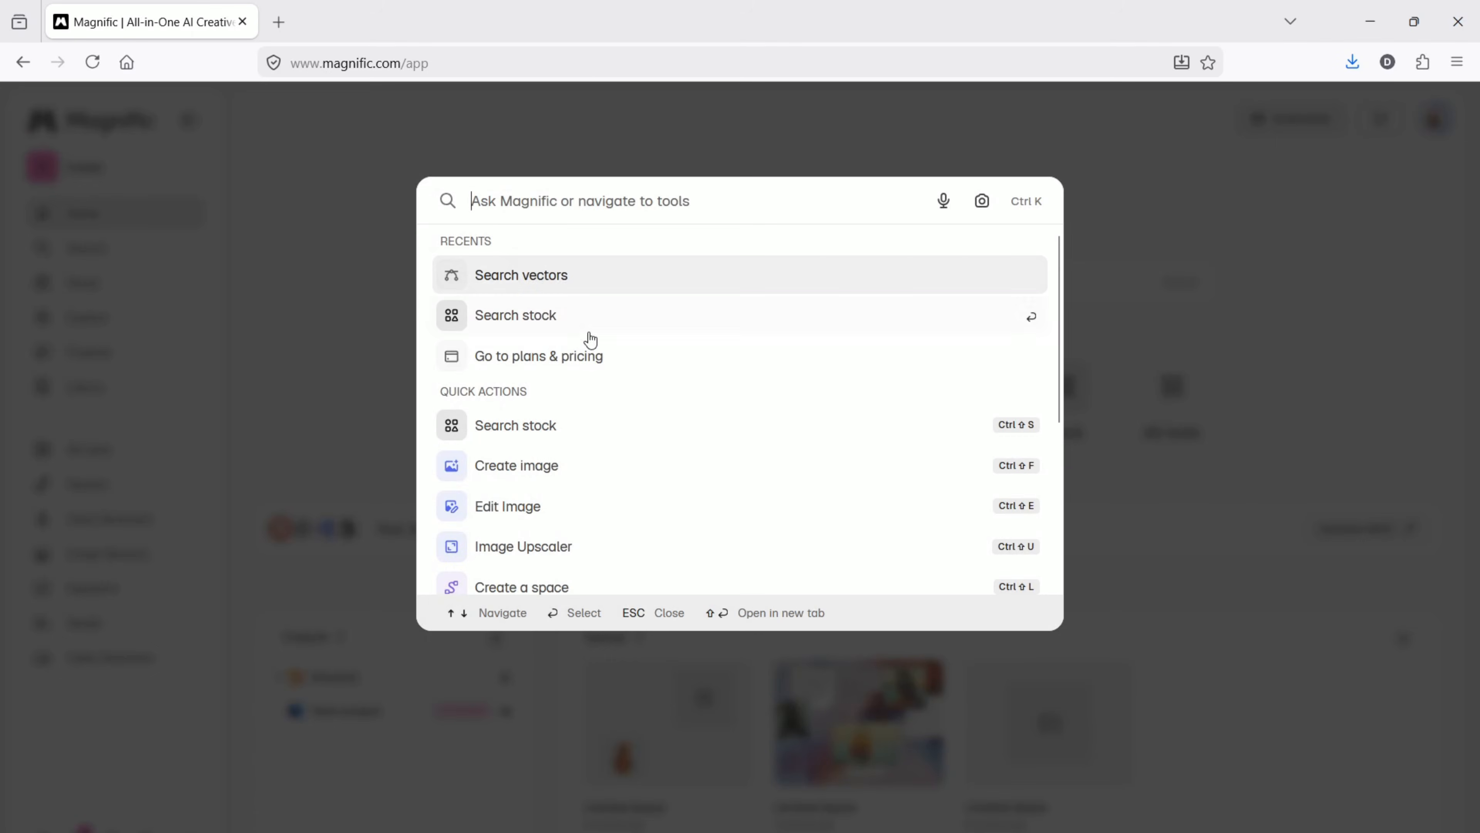
click(555, 279)
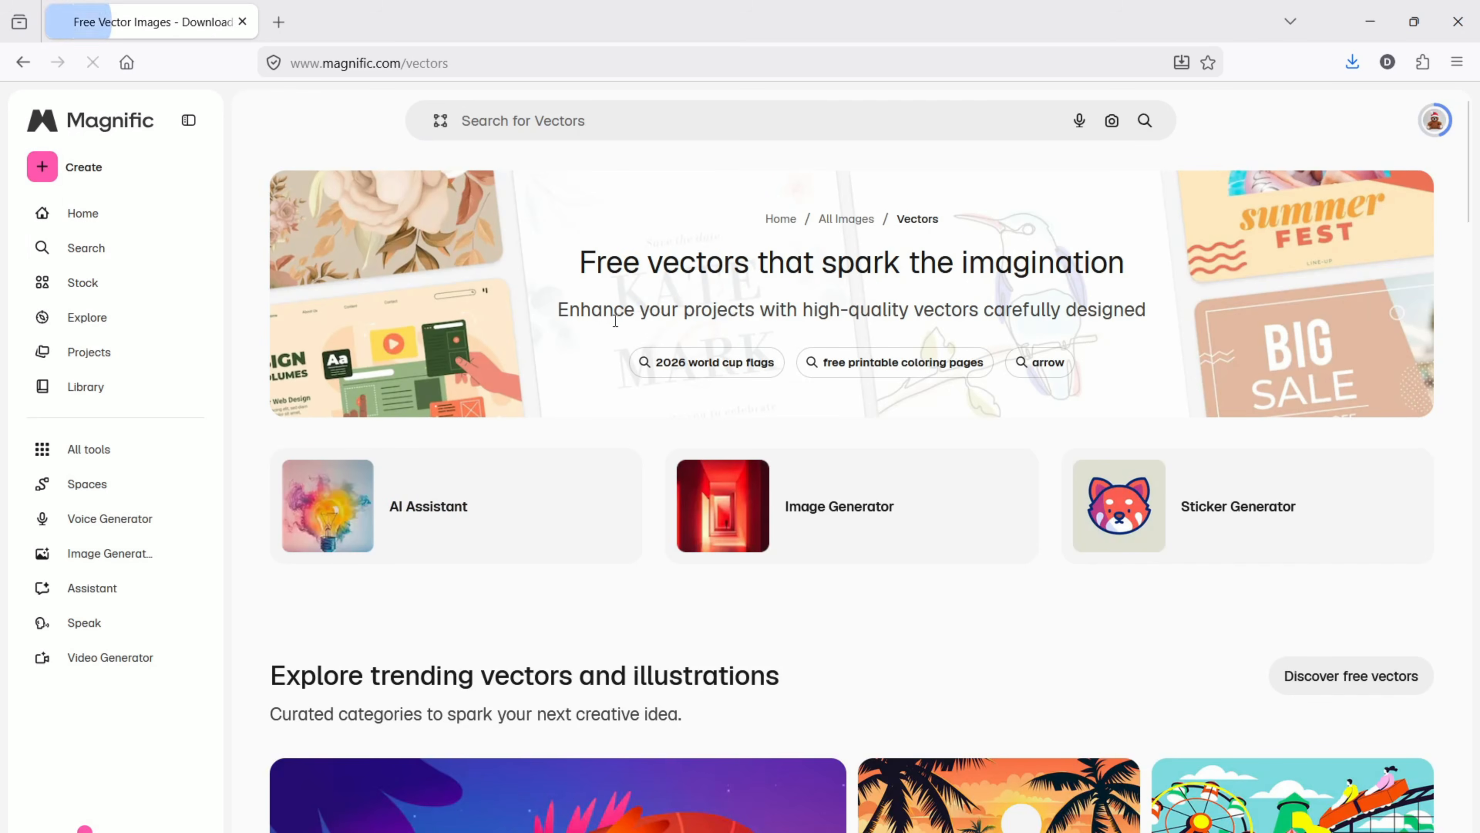
text(jersey)
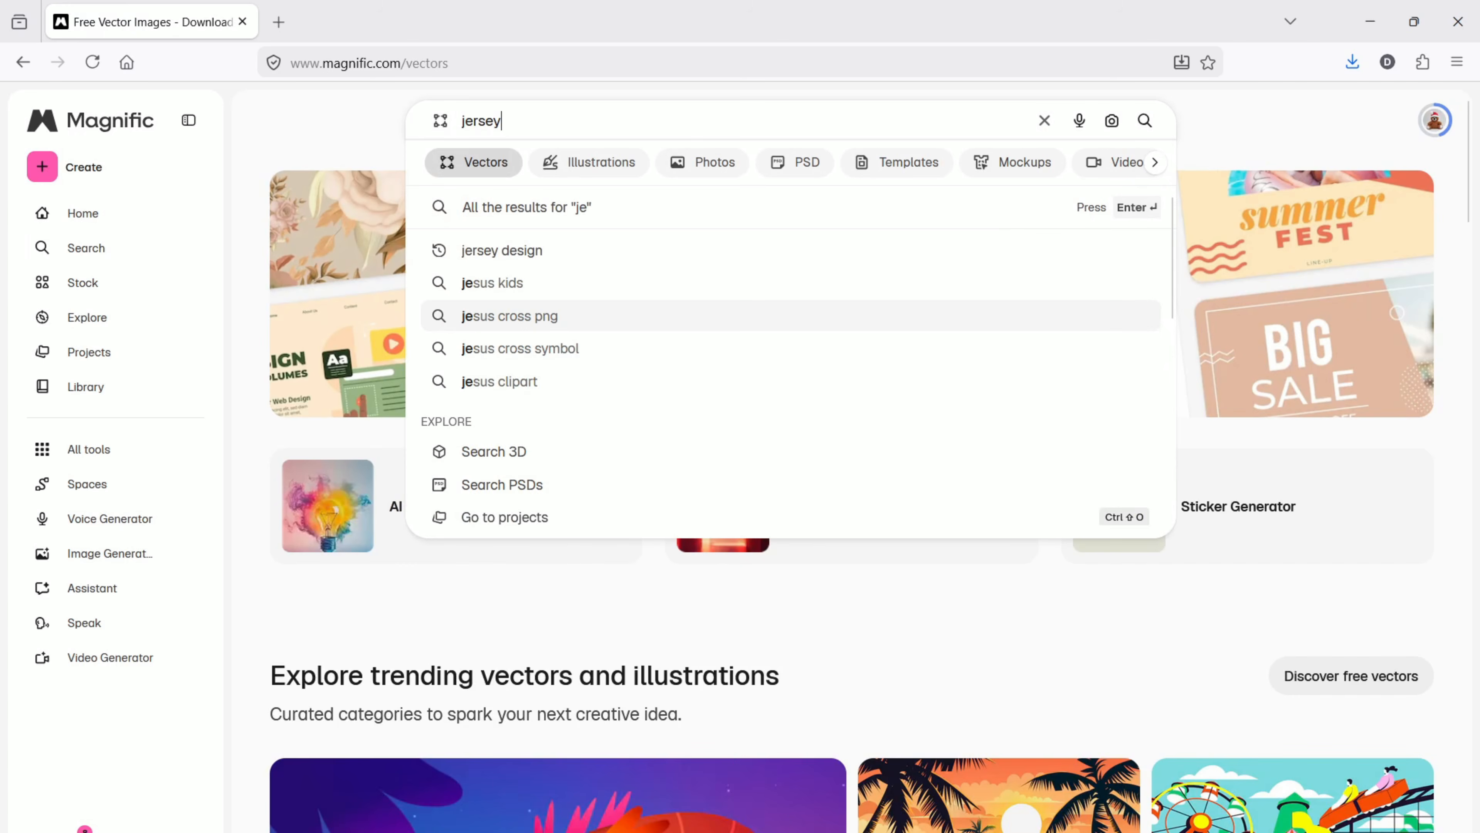
text( design)
key(Return)
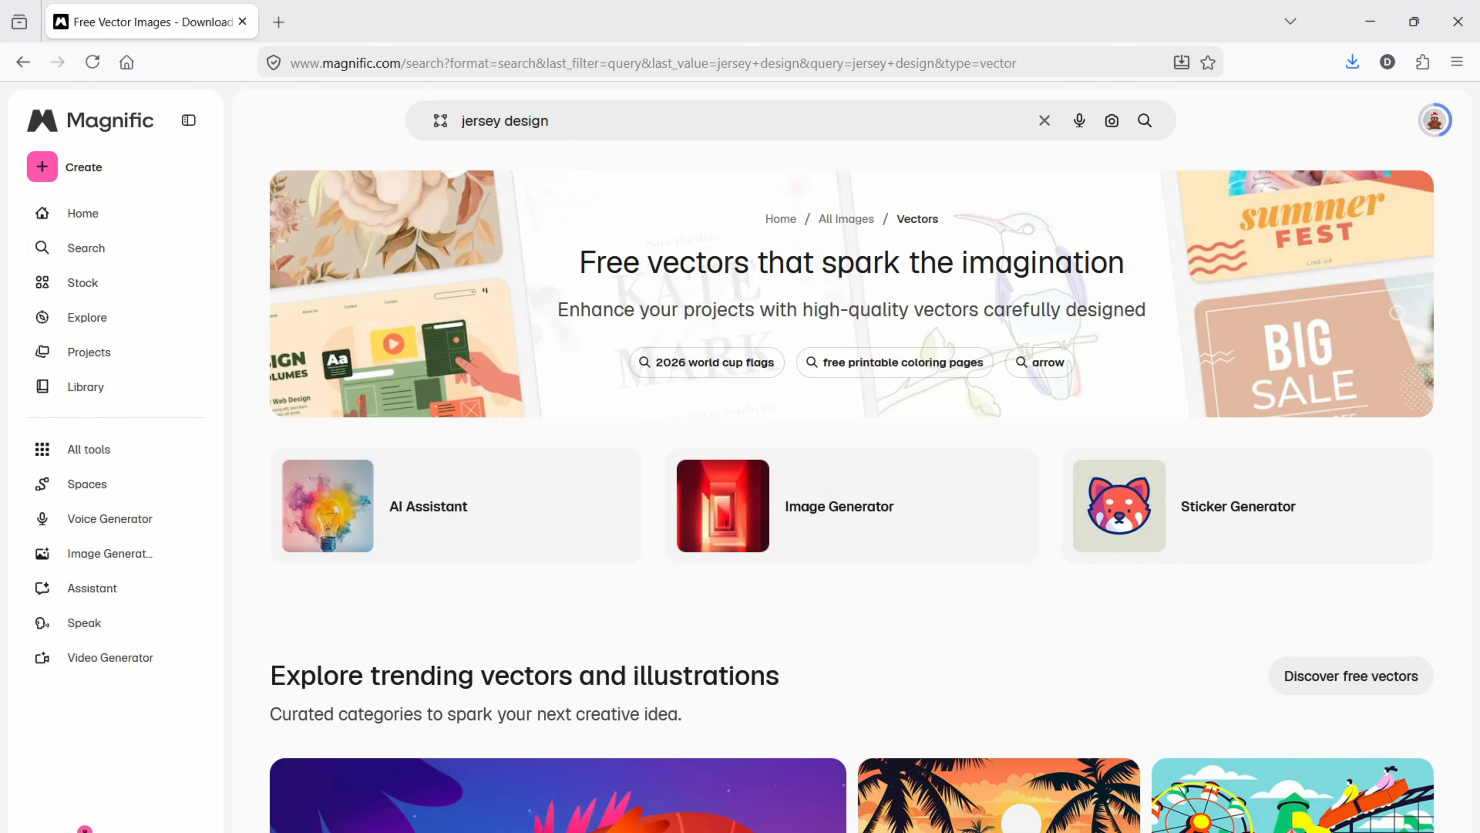
Step: Browse the results and download the blue and yellow soccer jersey design for sublimation
scroll(1199, 498, down, 5)
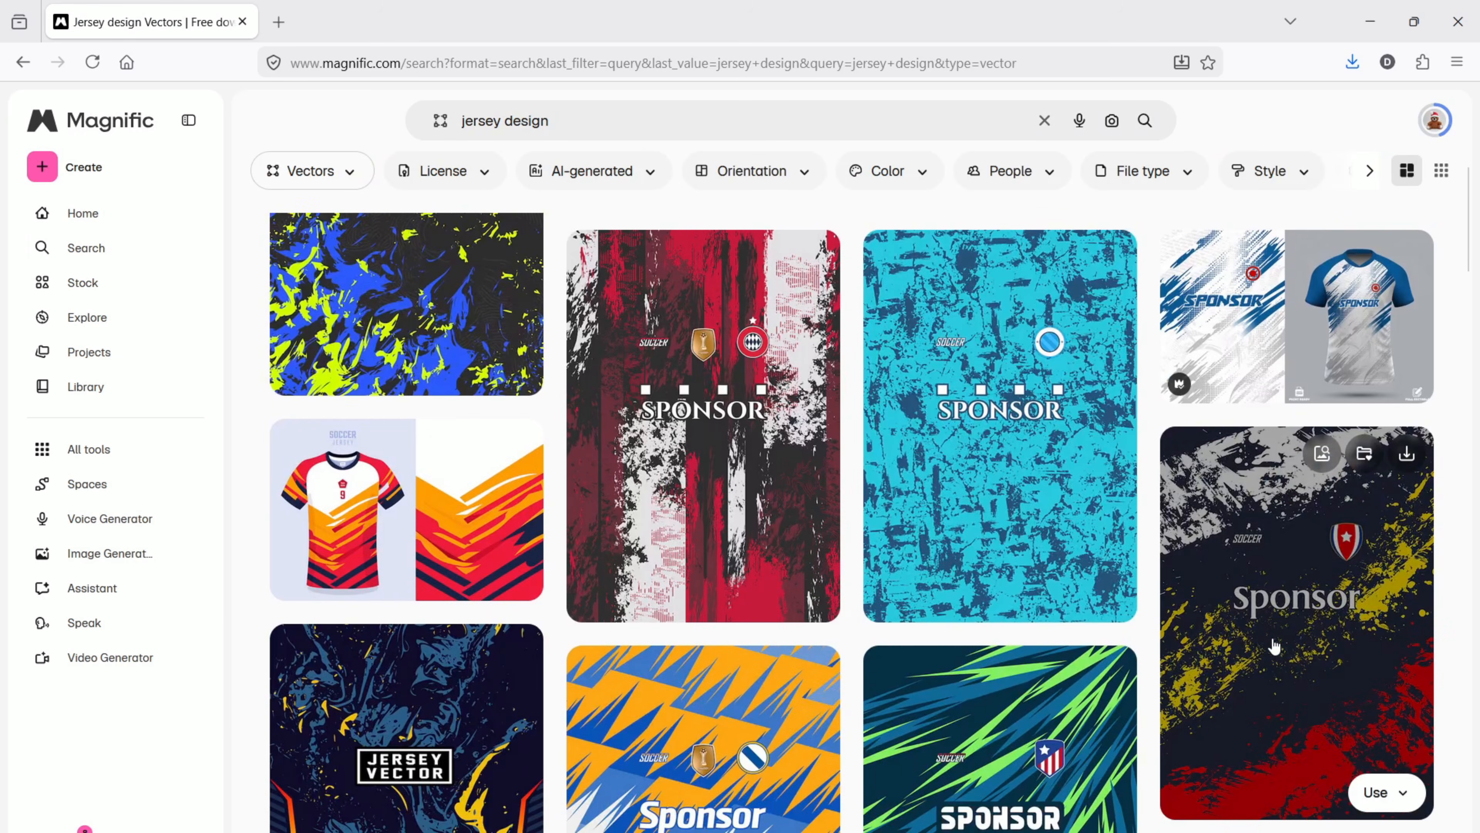
scroll(1272, 659, down, 5)
scroll(1272, 659, up, 10)
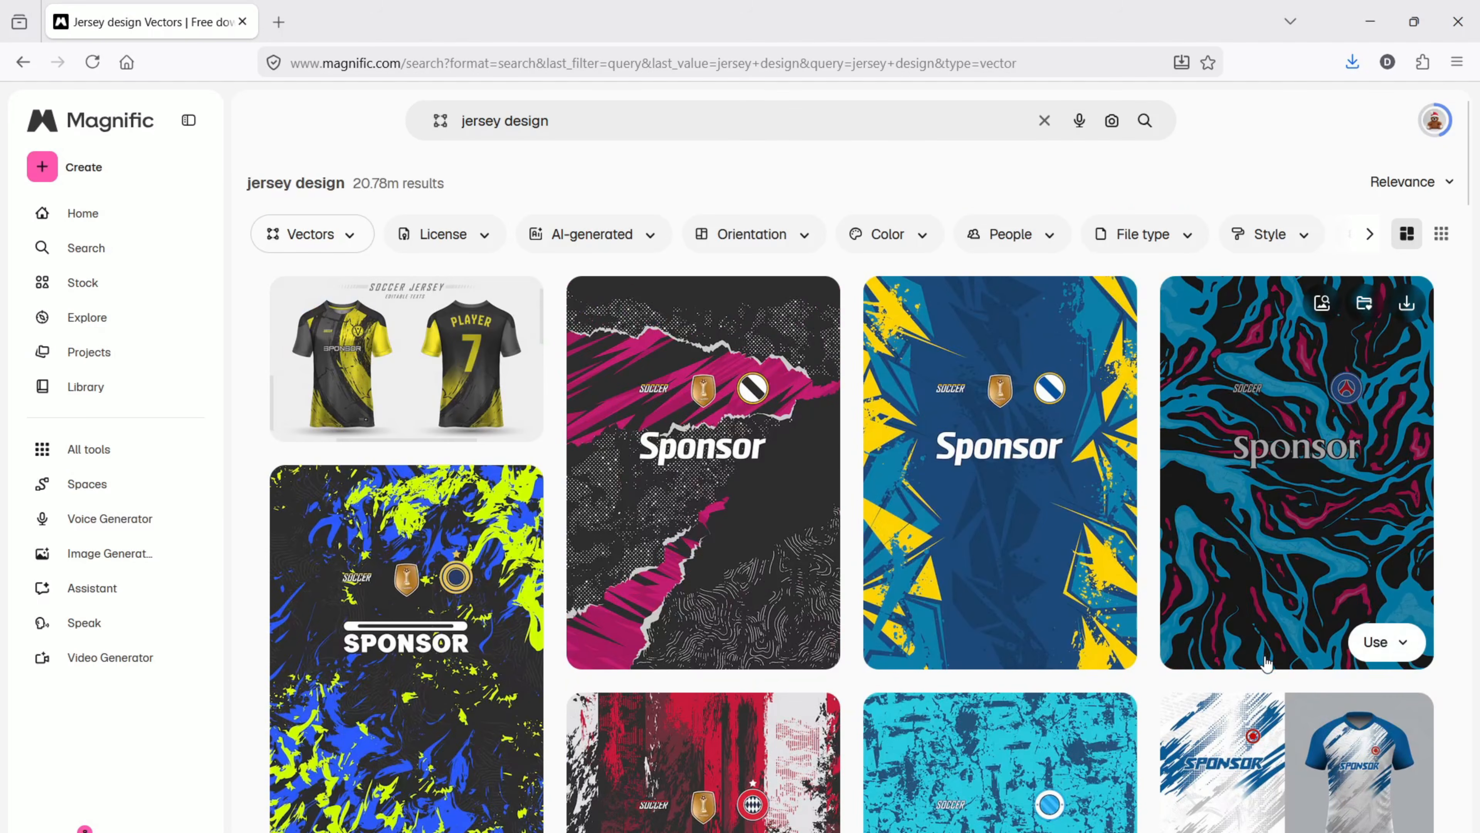
click(1013, 536)
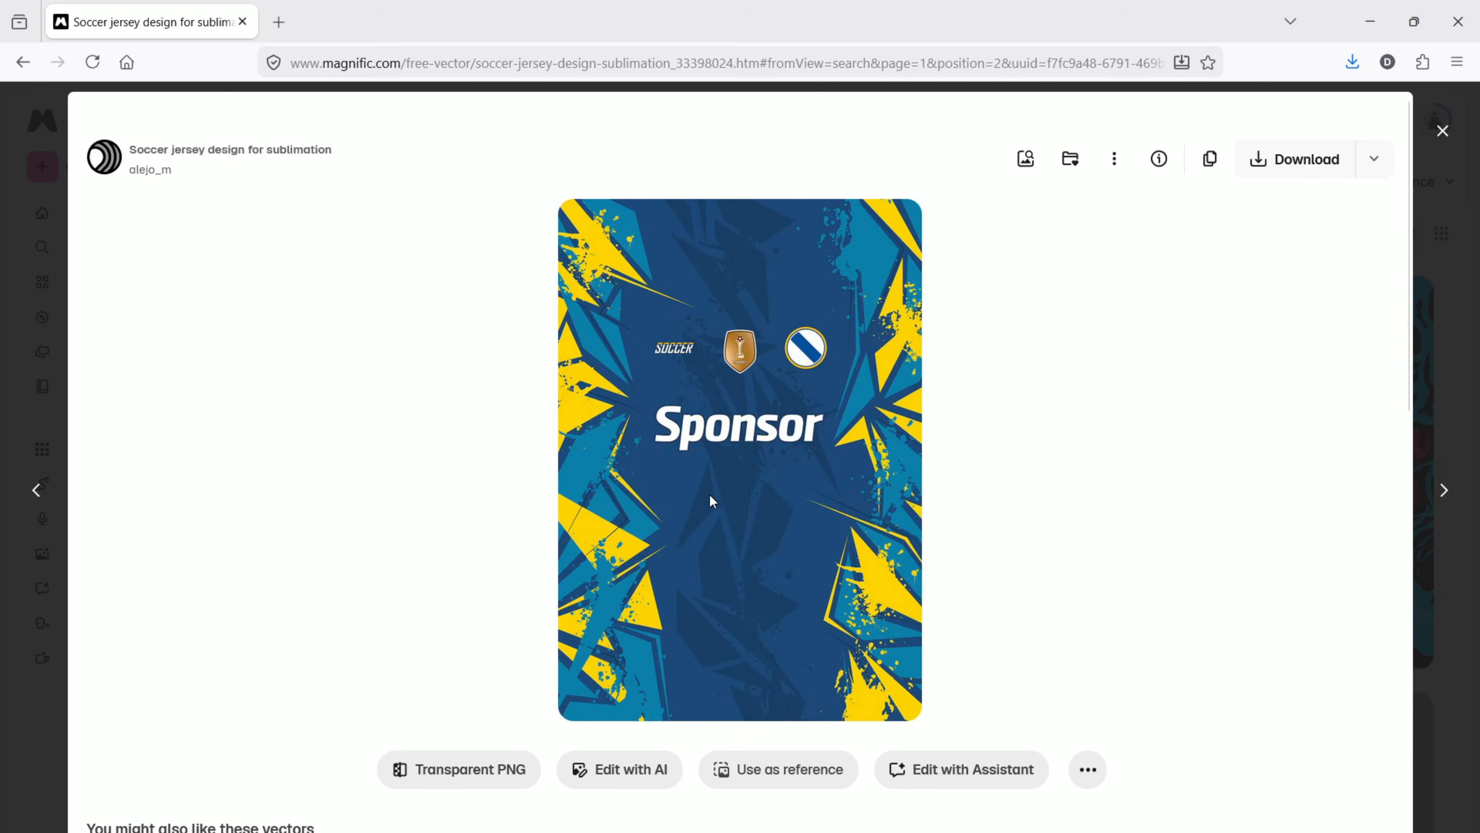
click(1322, 161)
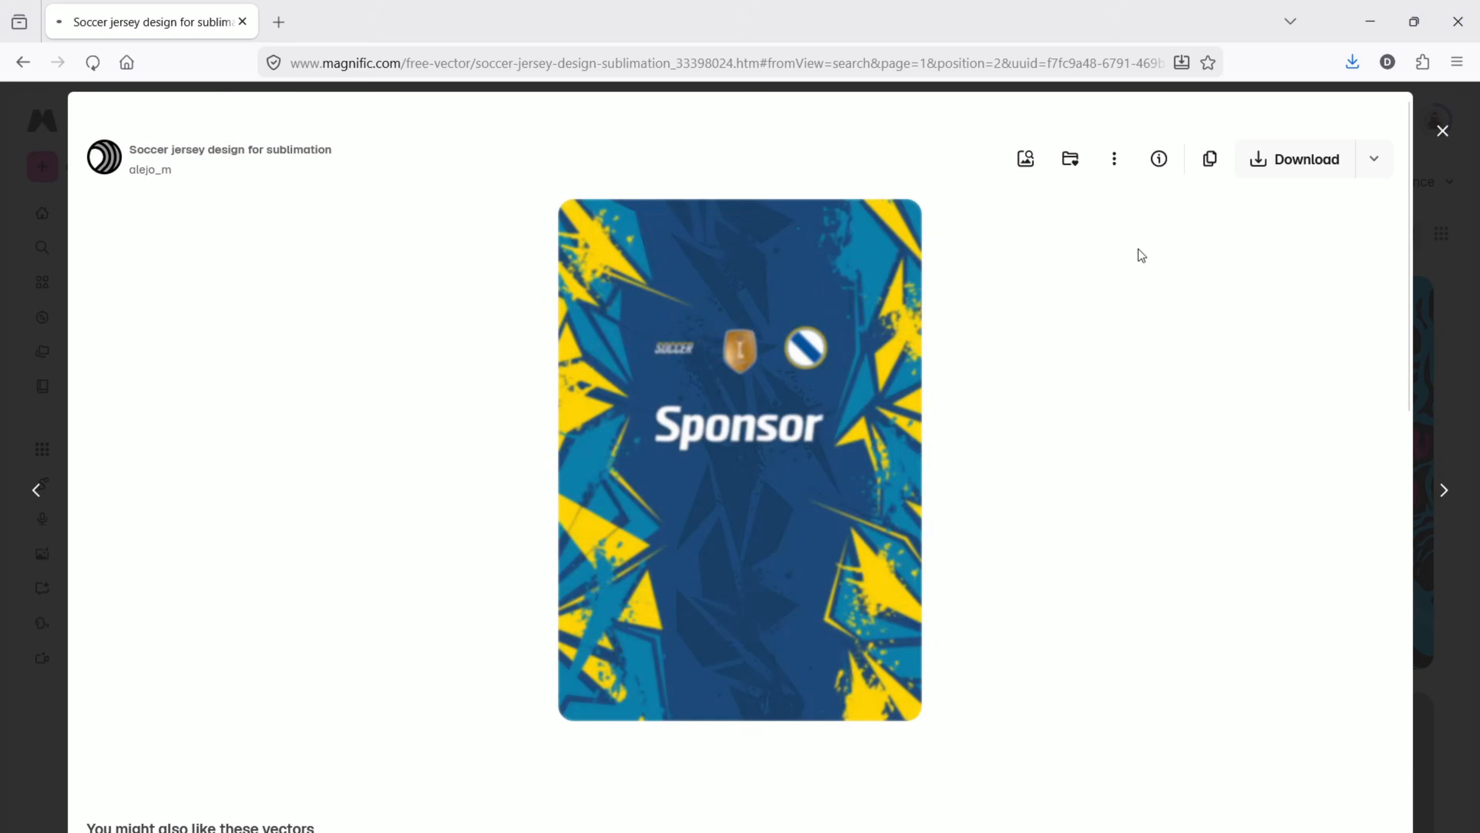
click(1166, 824)
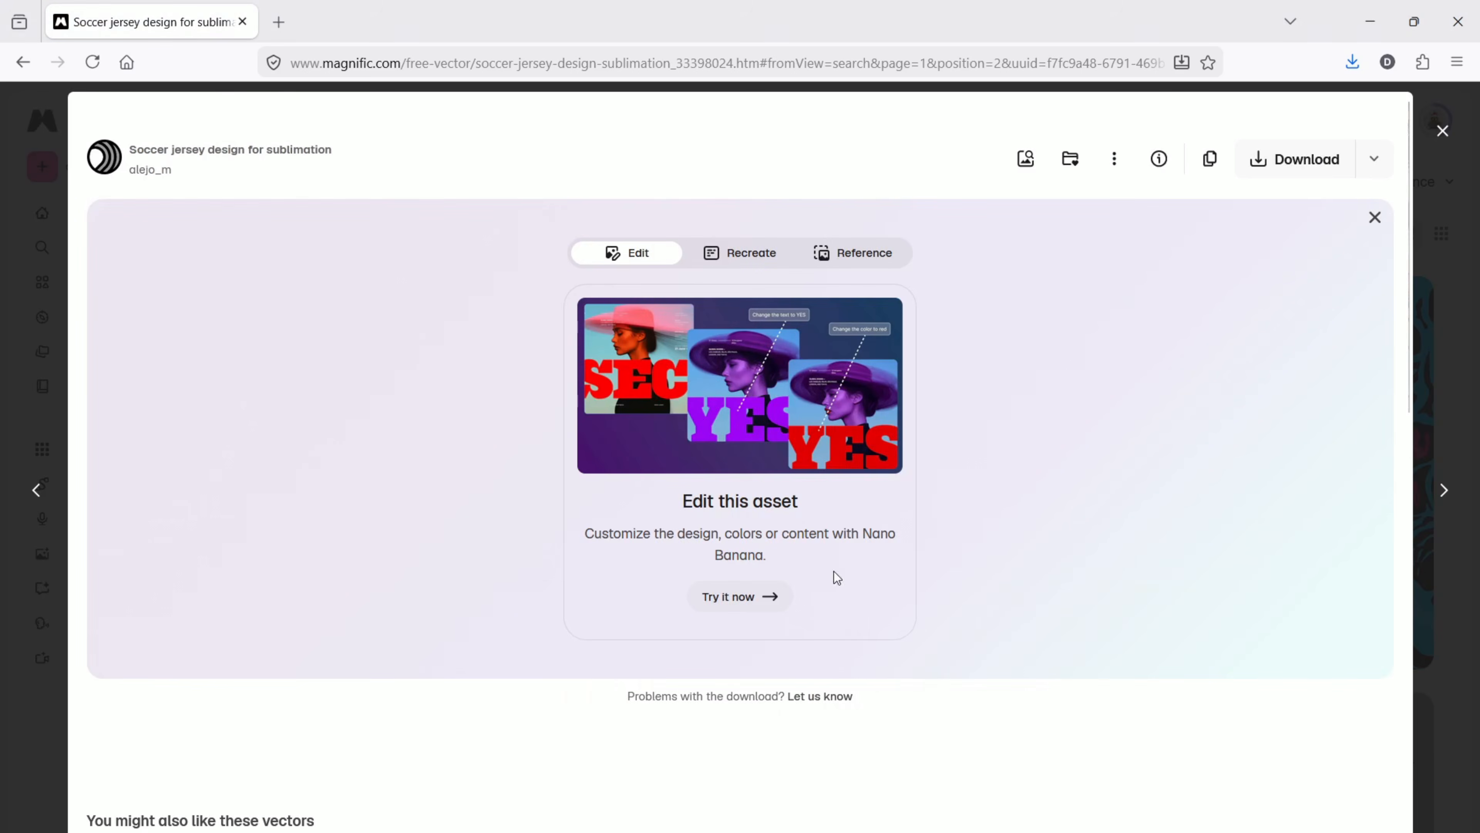
click(140, 187)
click(1319, 832)
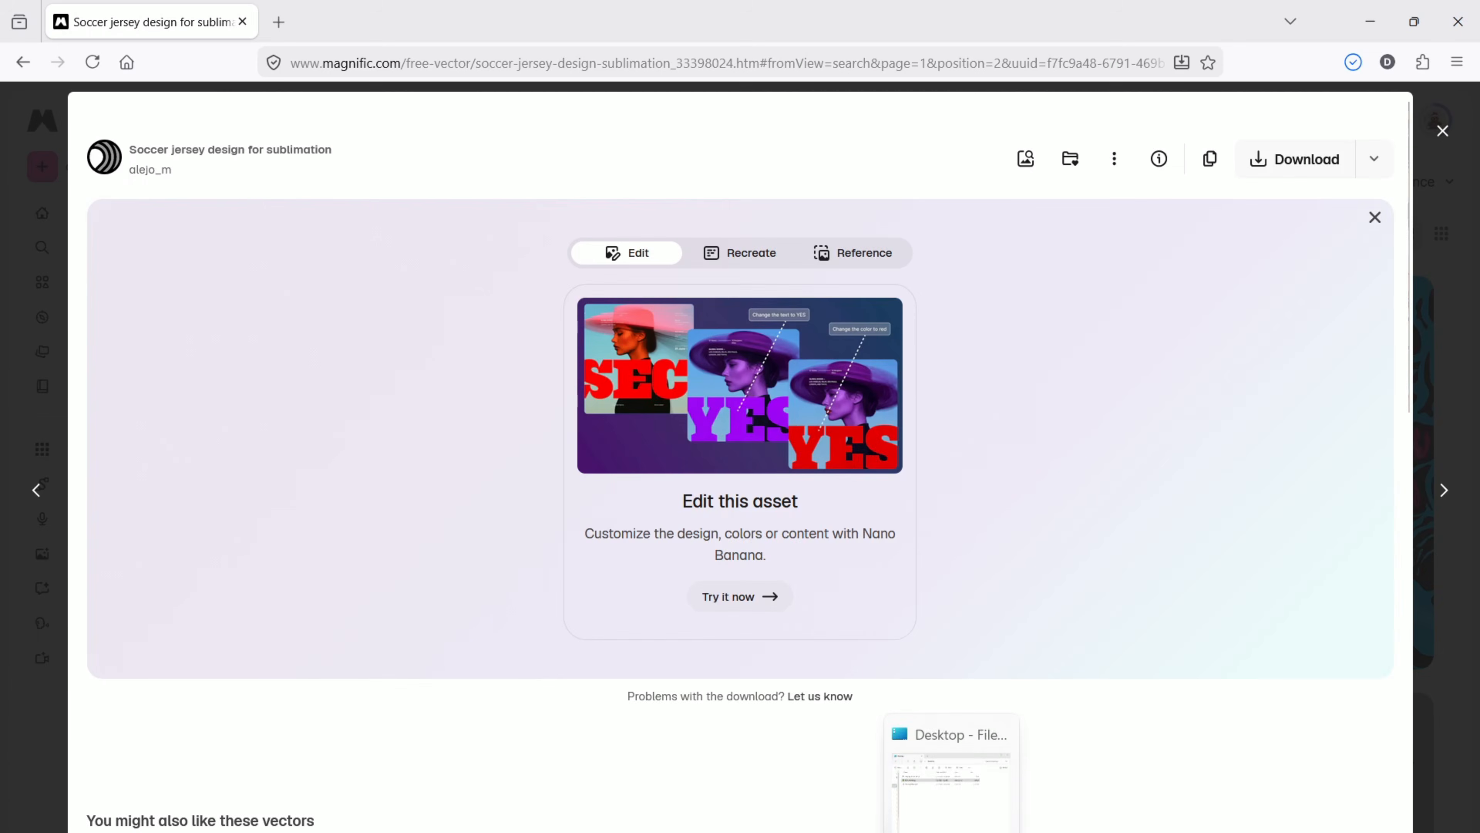
Step: Extract the soccer-jersey-design-sublimation archive into its own folder on the desktop and look inside that folder
click(950, 831)
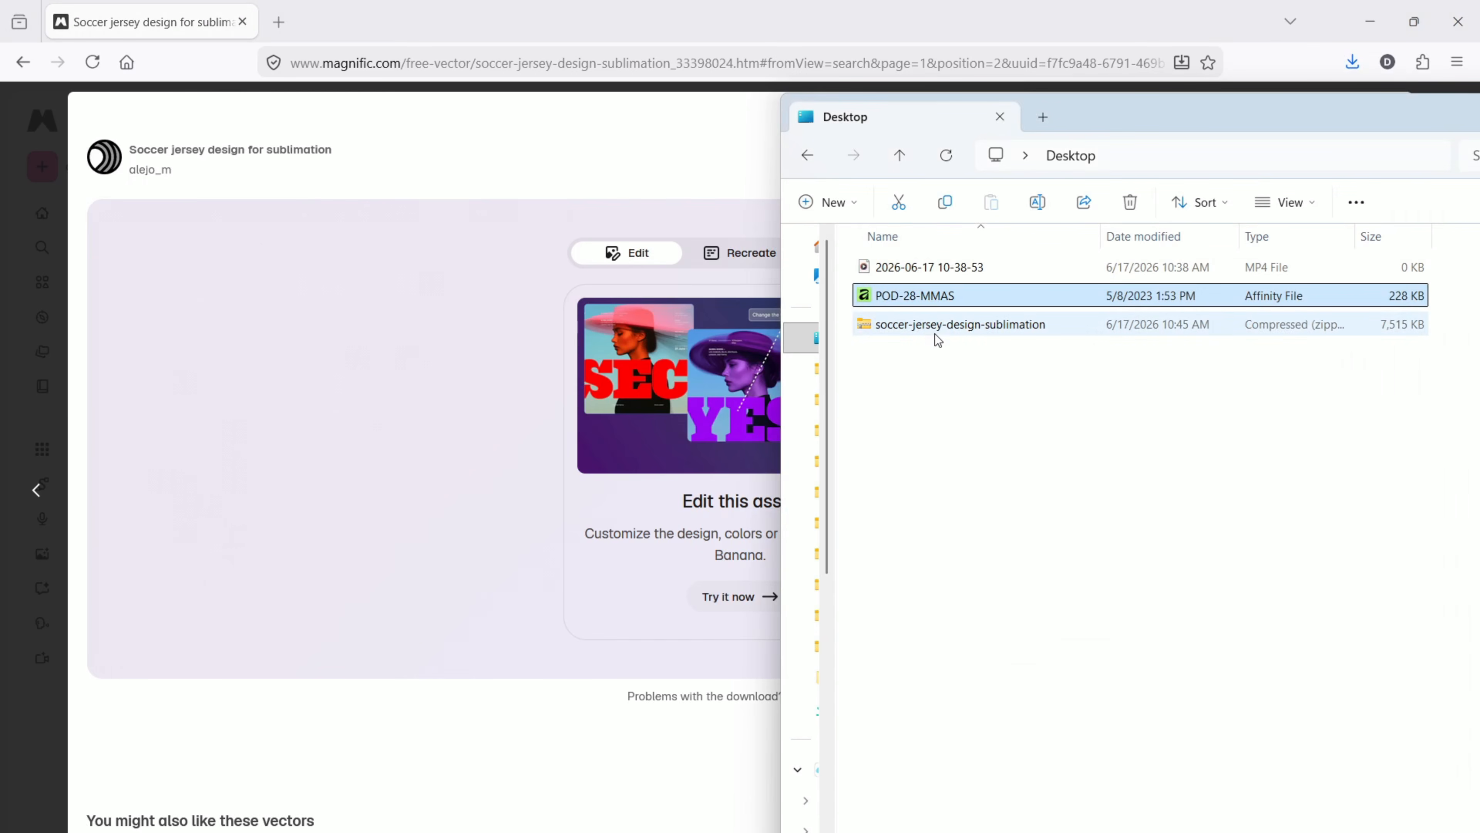
click(936, 328)
right_click(942, 336)
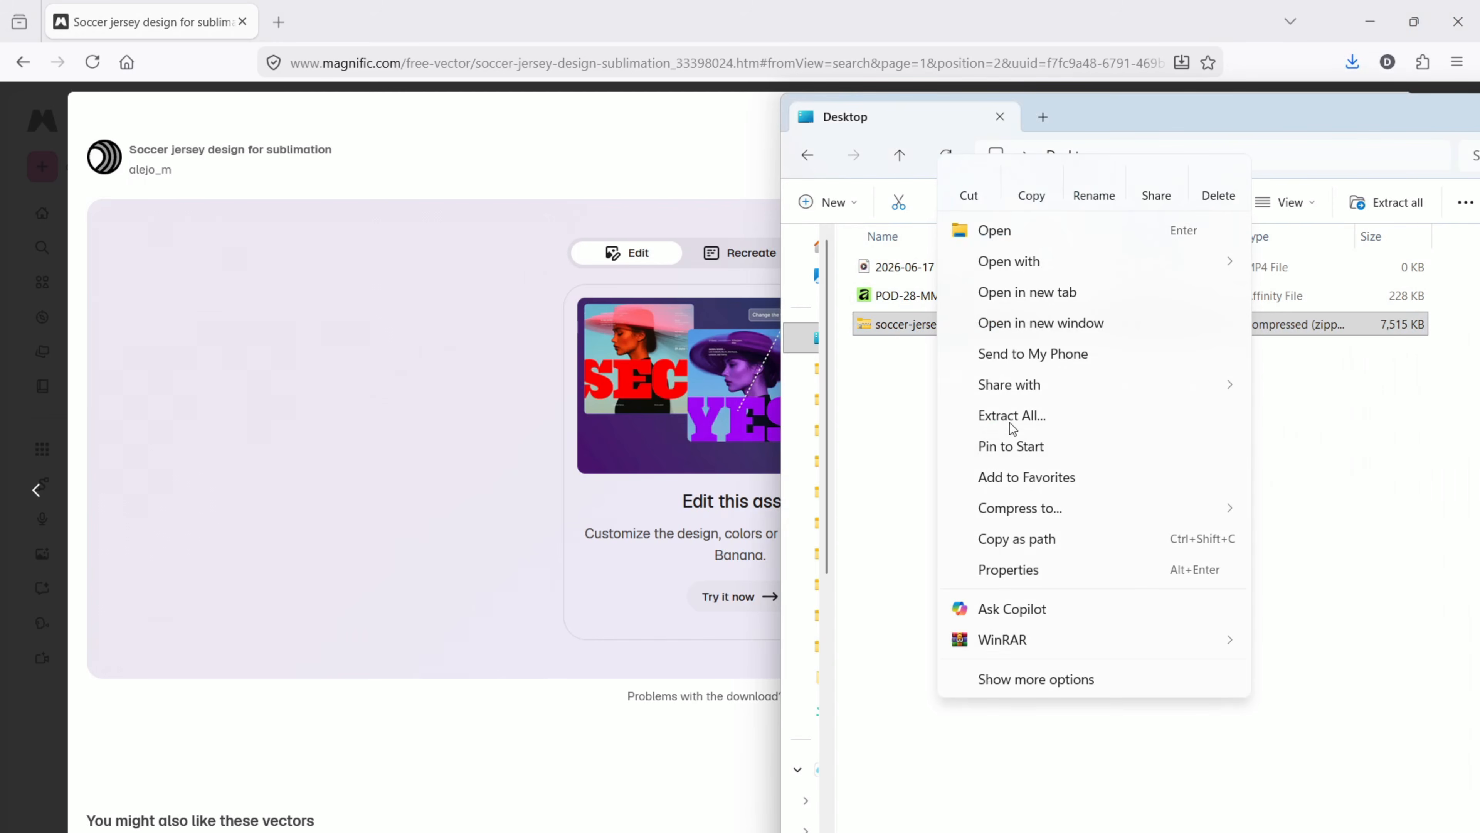
mouse_move(1014, 640)
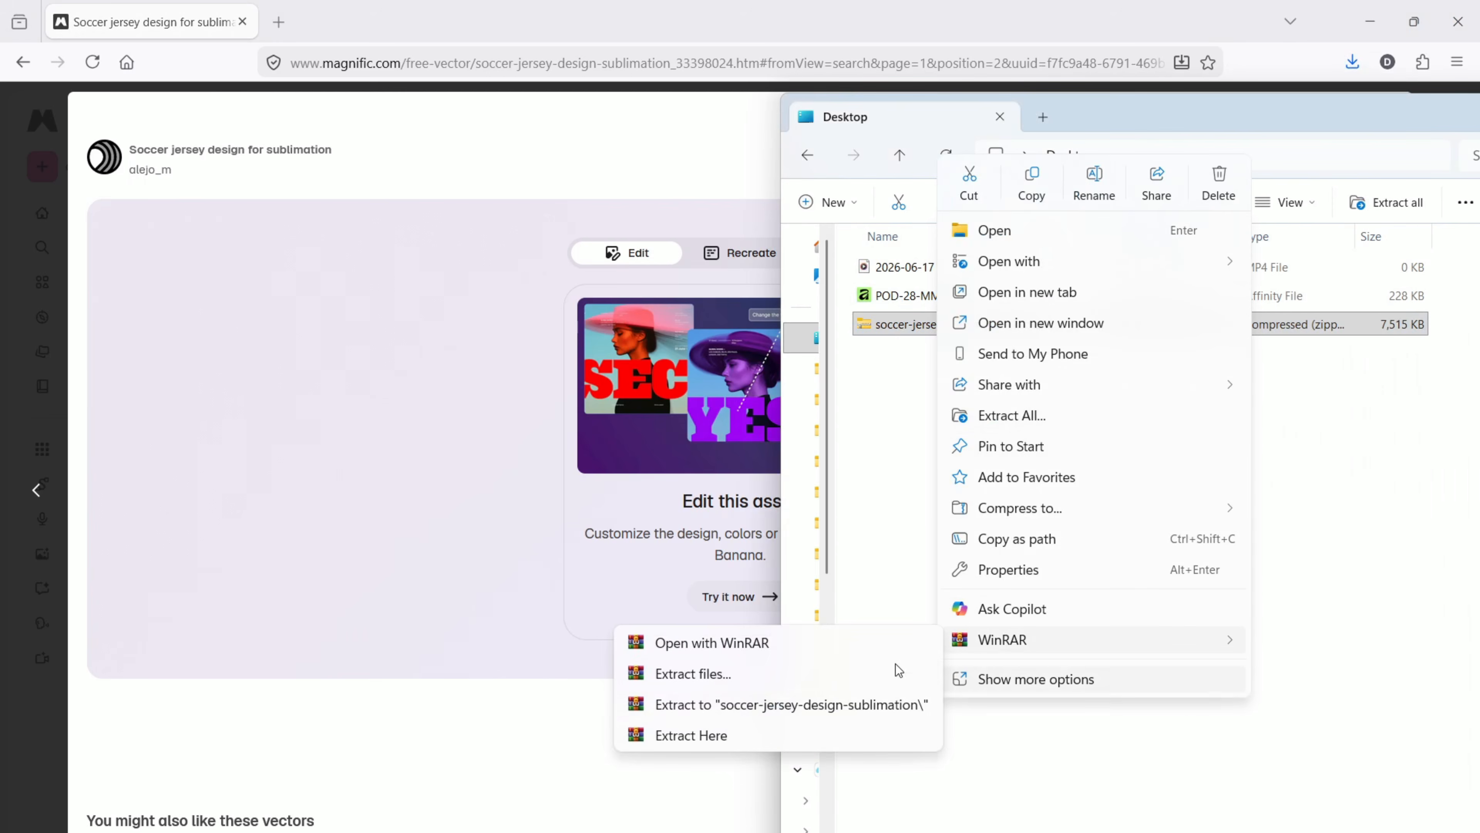
click(828, 705)
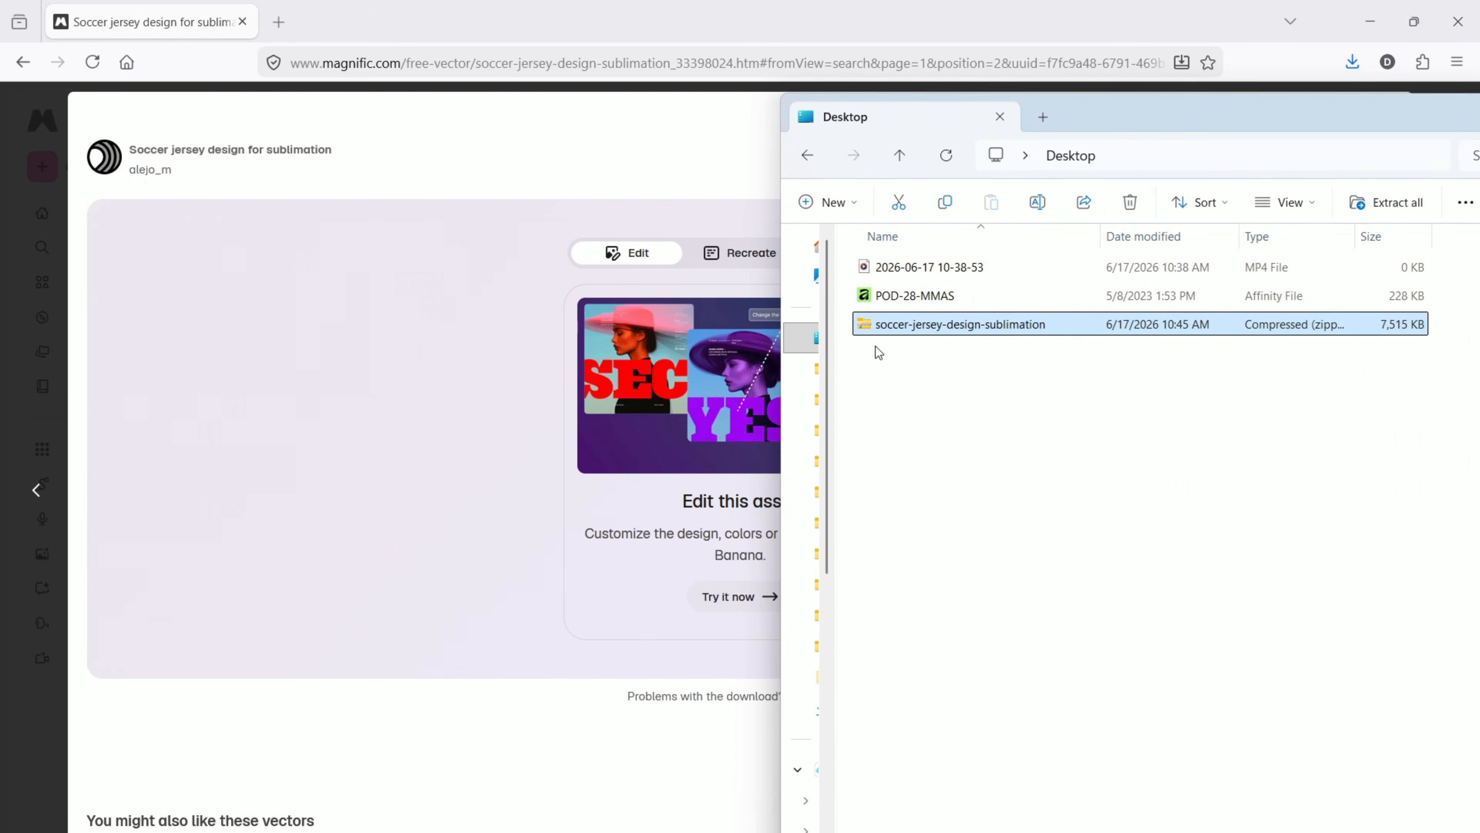
double_click(875, 350)
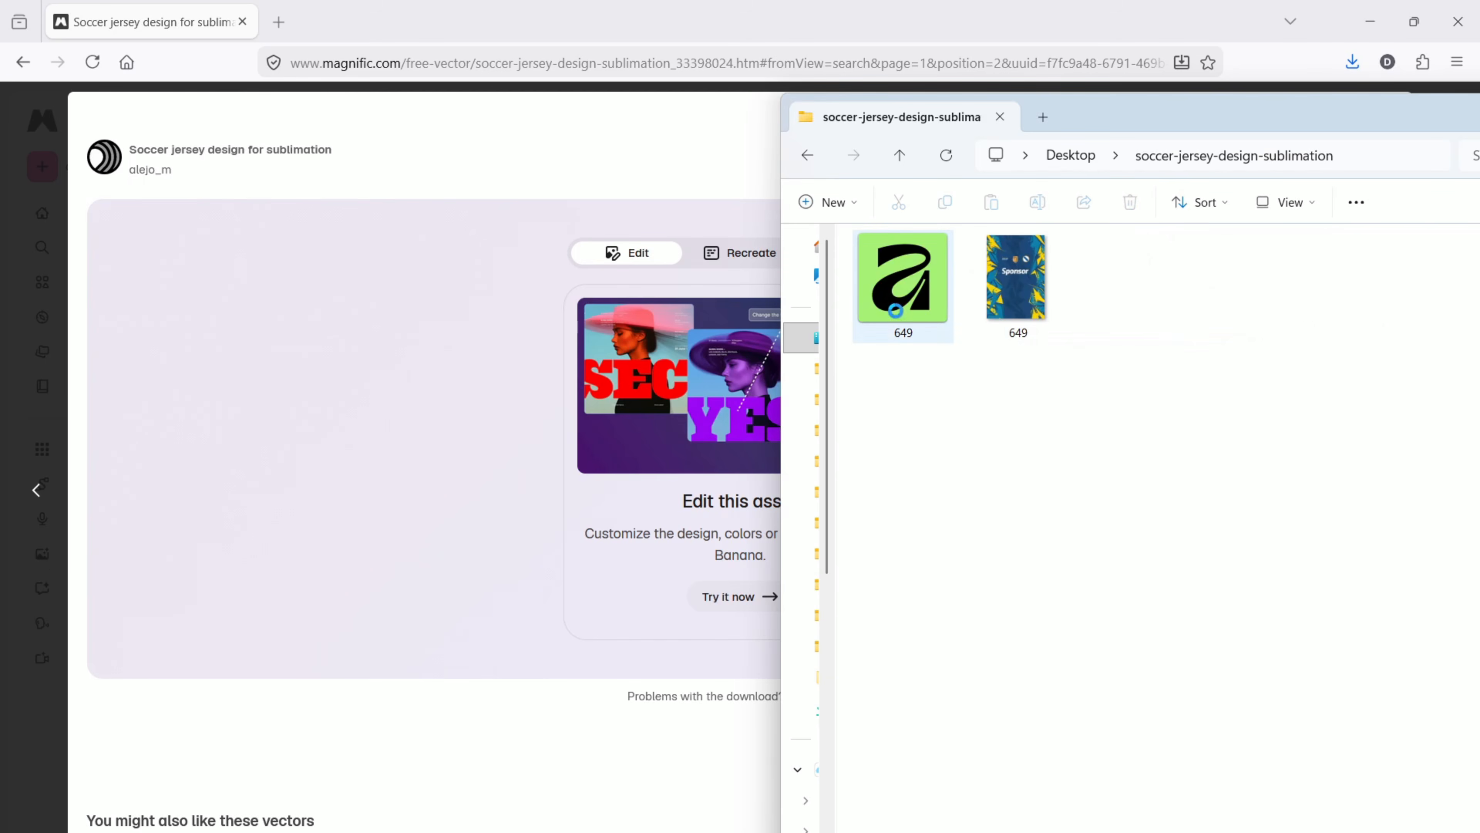
click(907, 266)
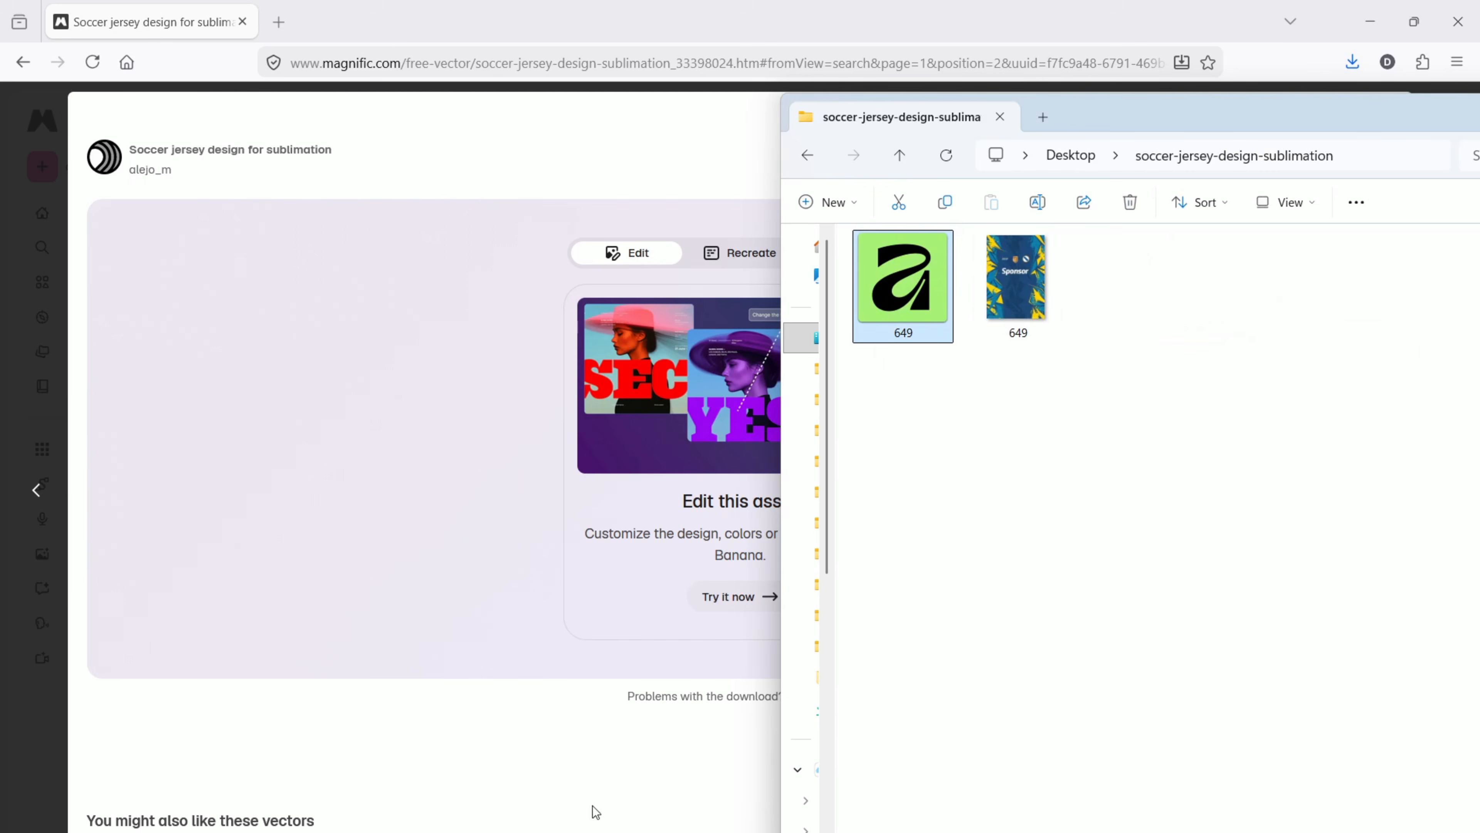
Step: Switch to Illustrator and open 649.eps from the extracted soccer-jersey-design-sublimation folder
mouse_move(612, 831)
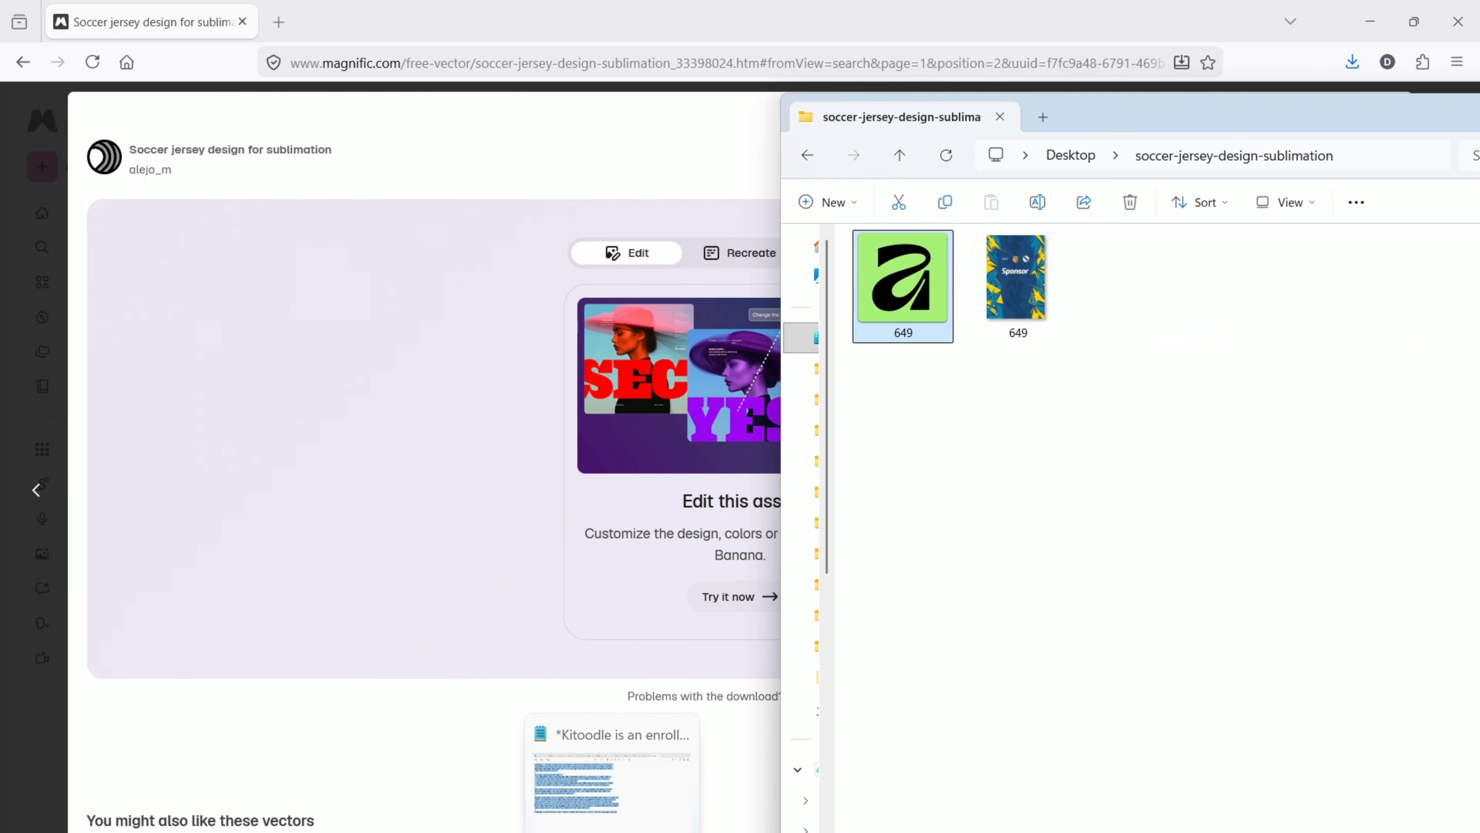
click(766, 828)
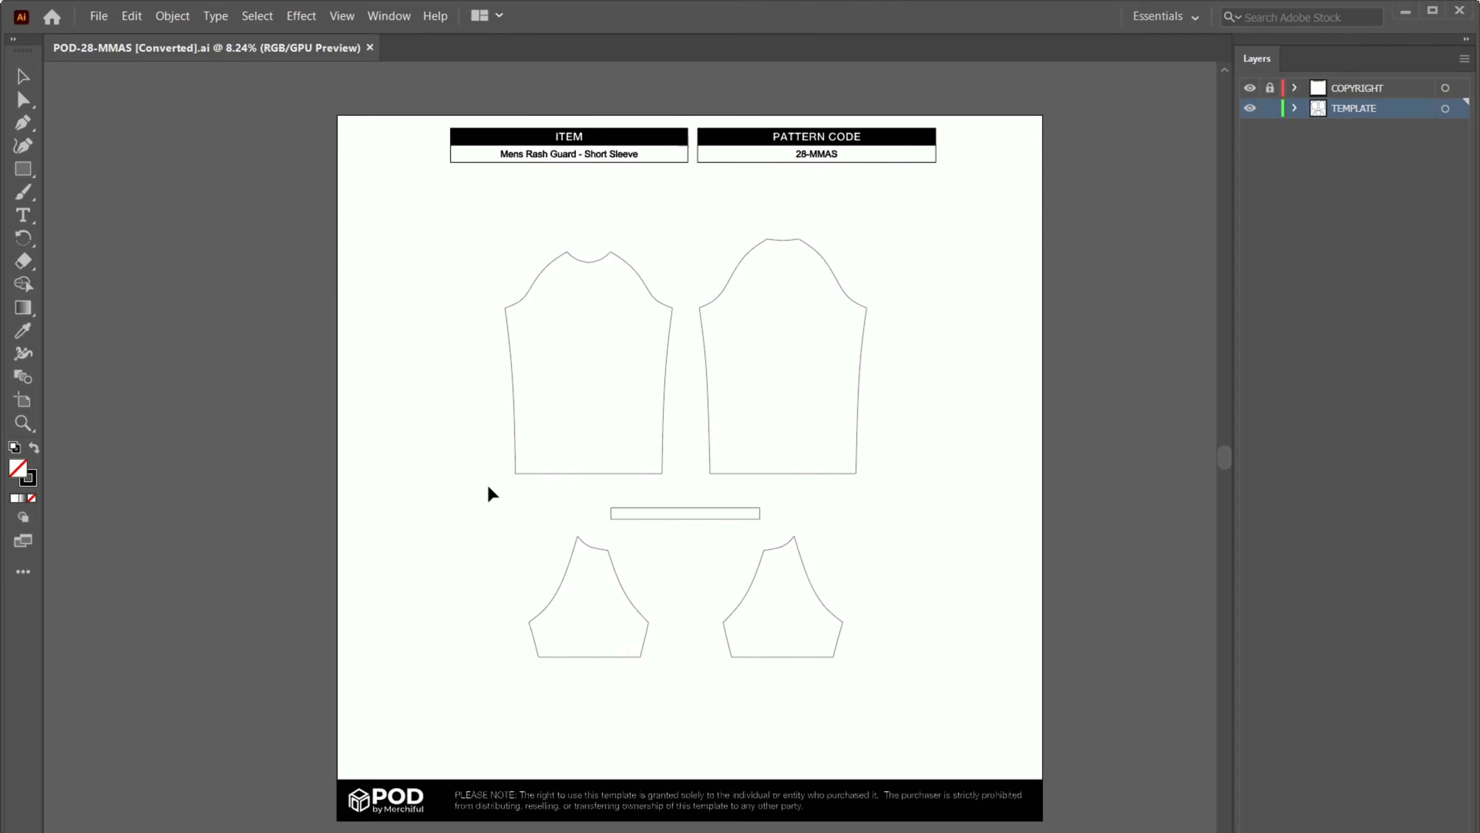
click(98, 14)
click(150, 77)
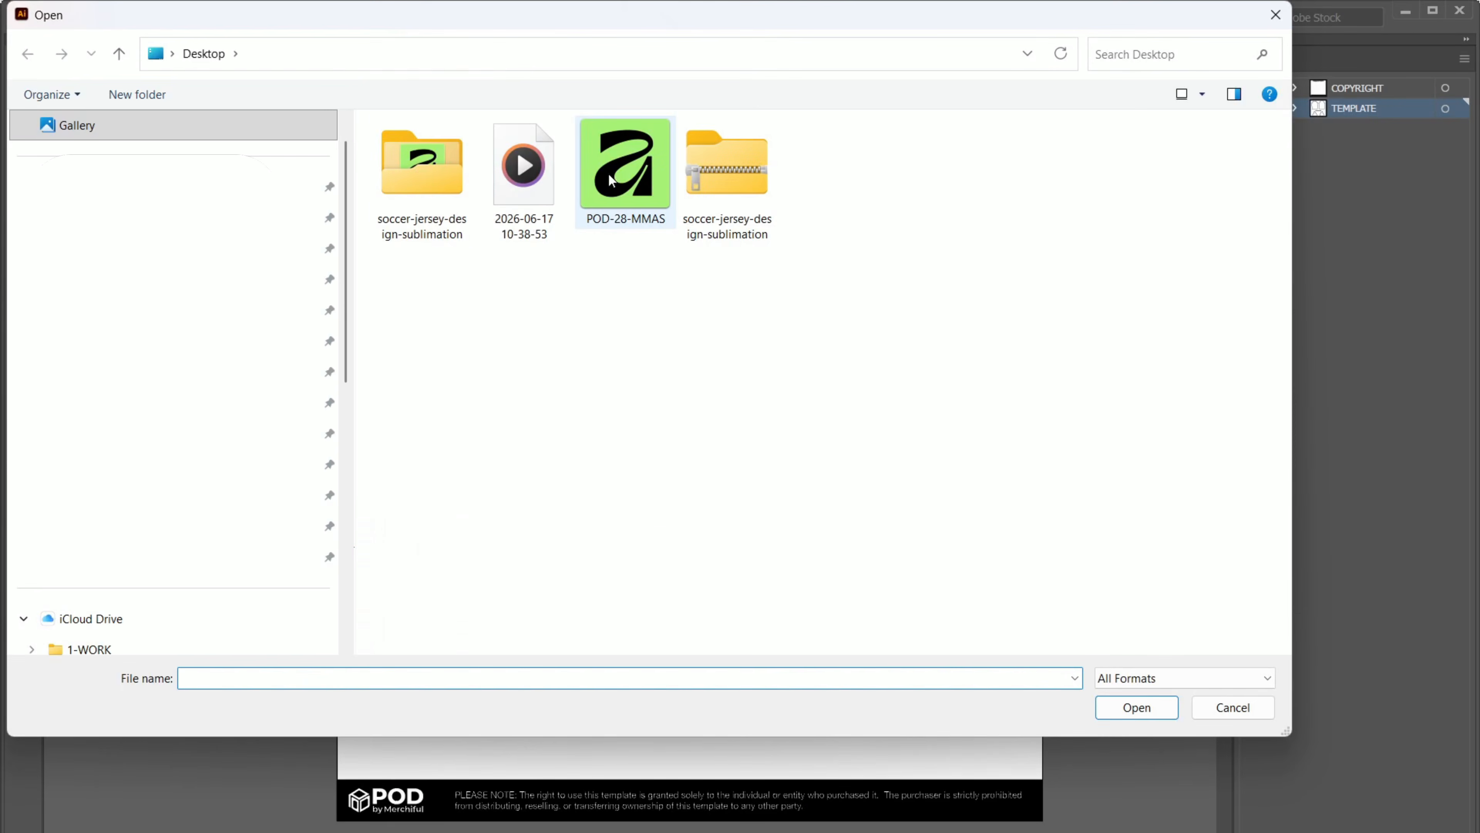
double_click(435, 184)
double_click(435, 184)
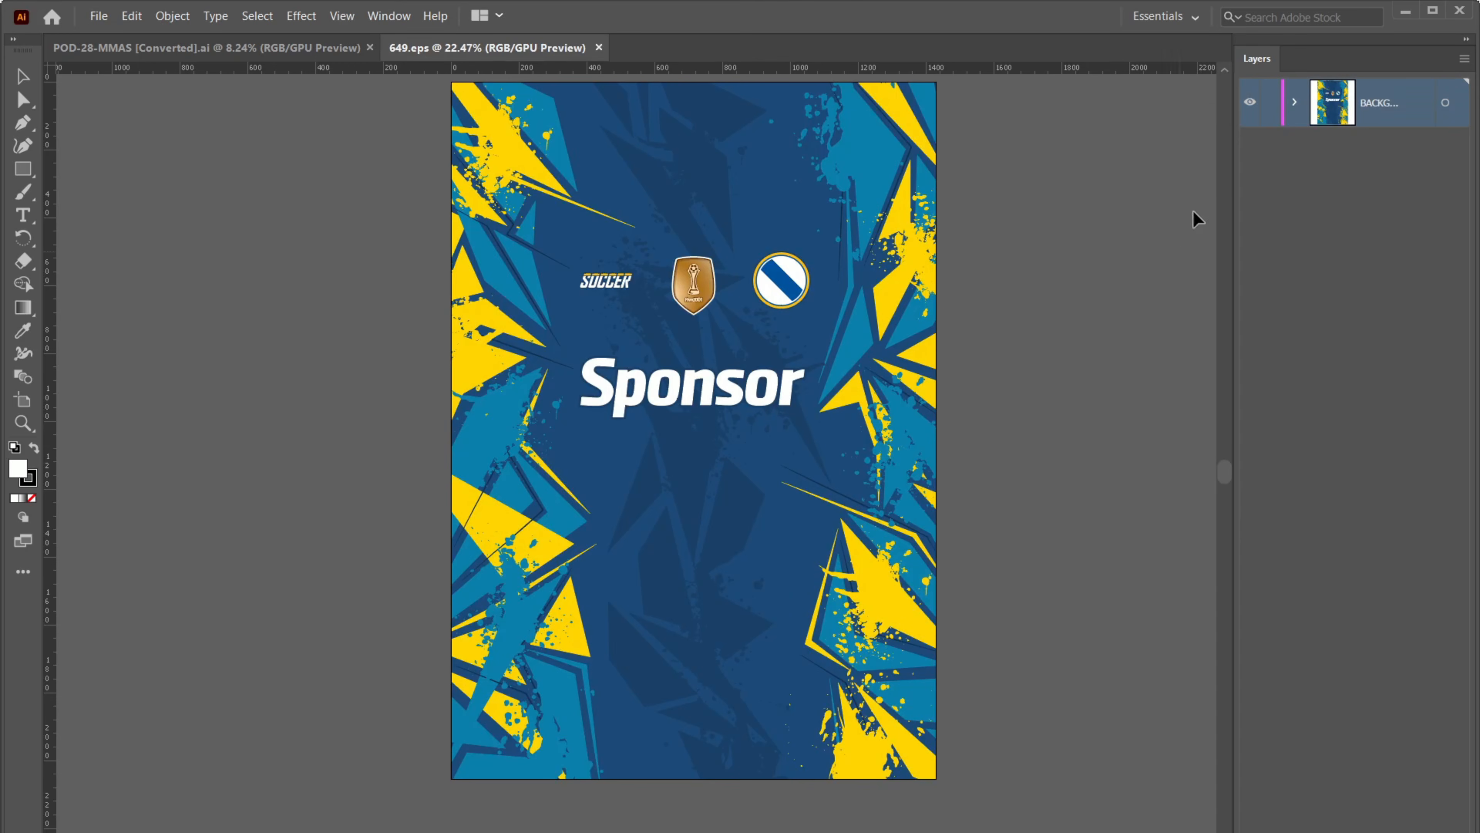
Step: Delete the Sponsor text, the Soccer text, both badges and the blank paths, keeping only the background clip group
click(1294, 102)
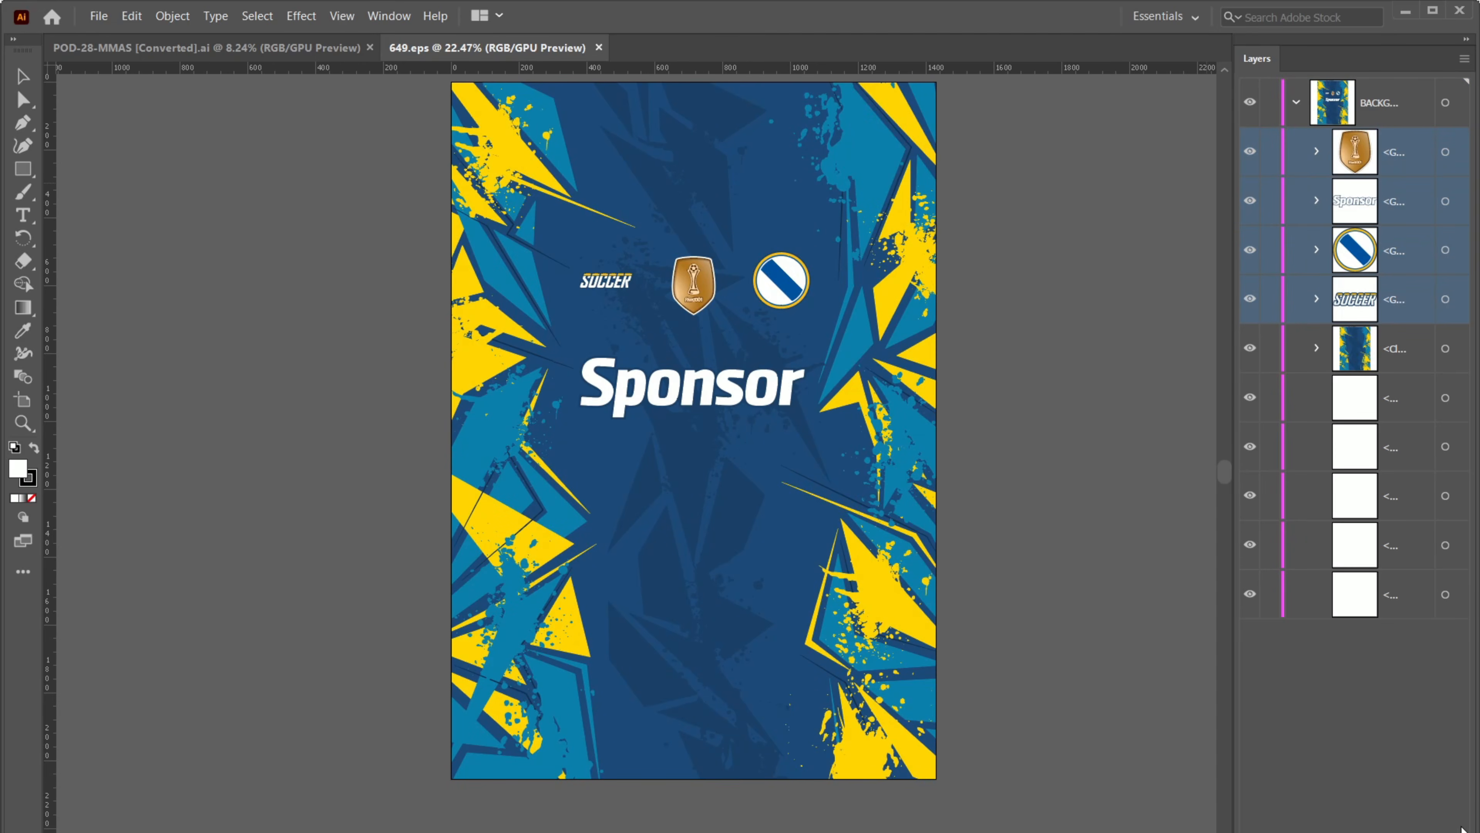
key(Delete)
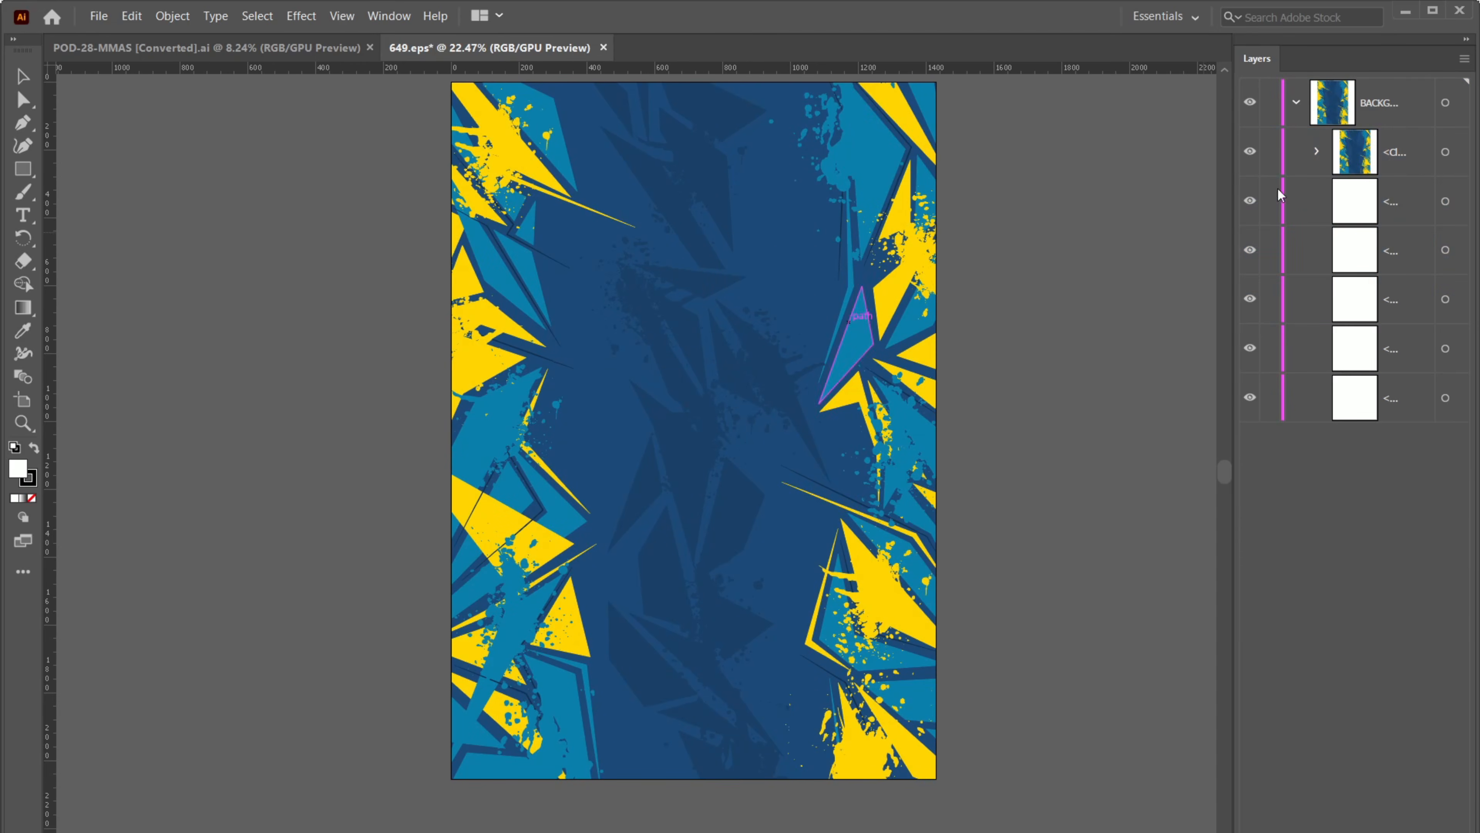
click(1401, 201)
shift+click(1401, 397)
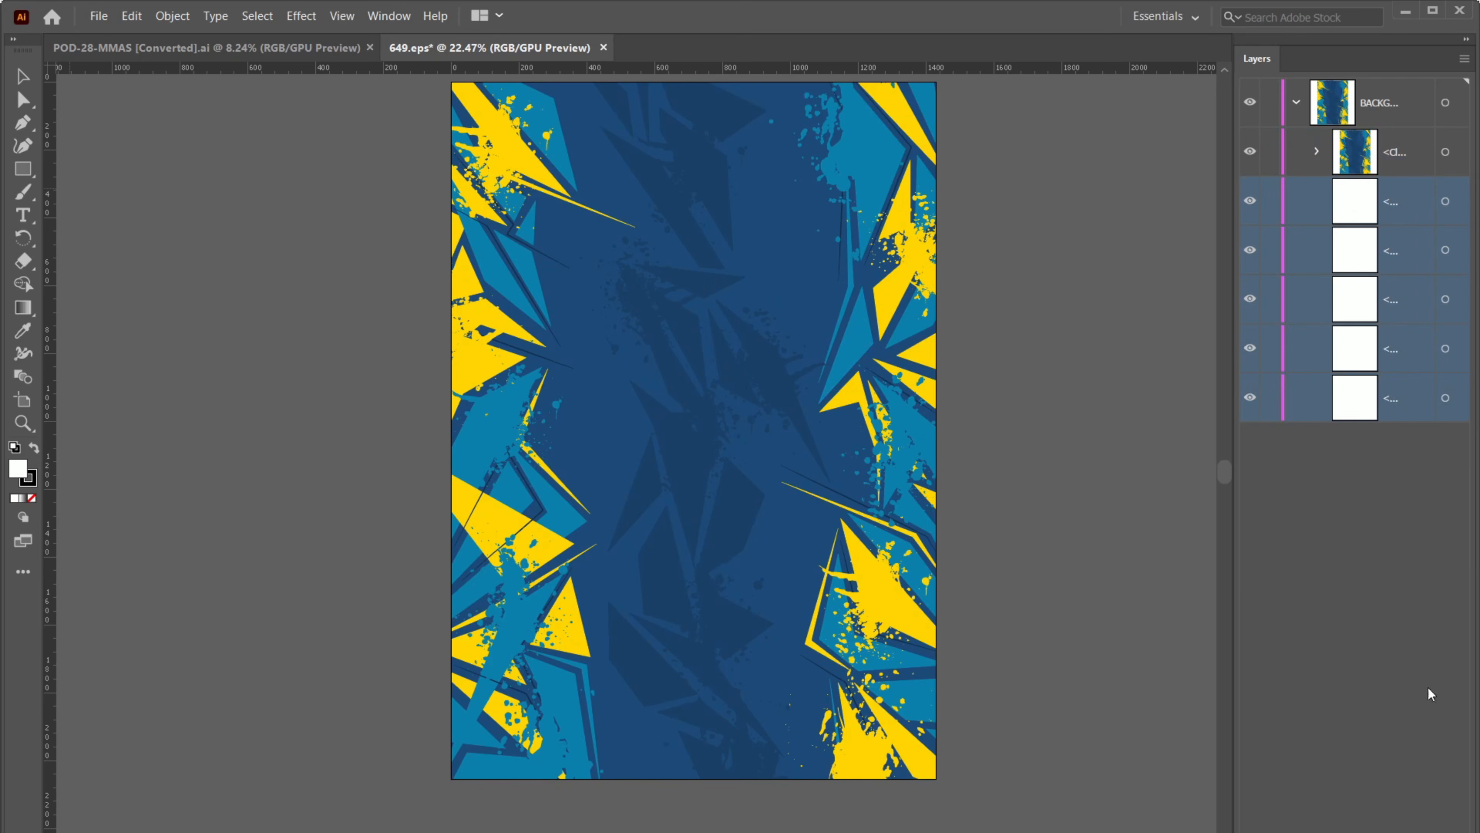
key(Delete)
Step: Cut the background clip group out of 649.eps and return to the POD-28-MMAS template document
click(1446, 154)
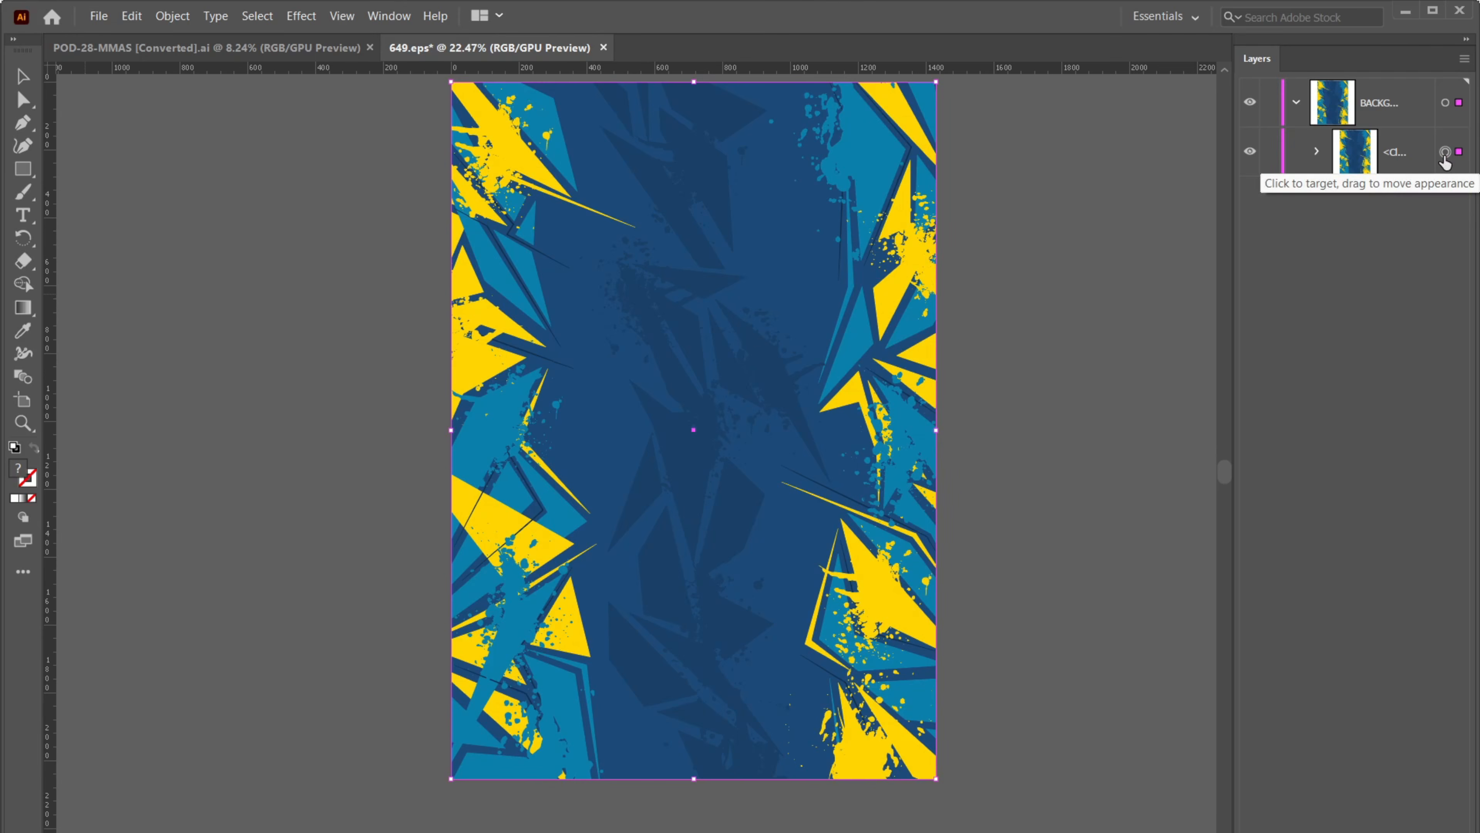
key(Delete)
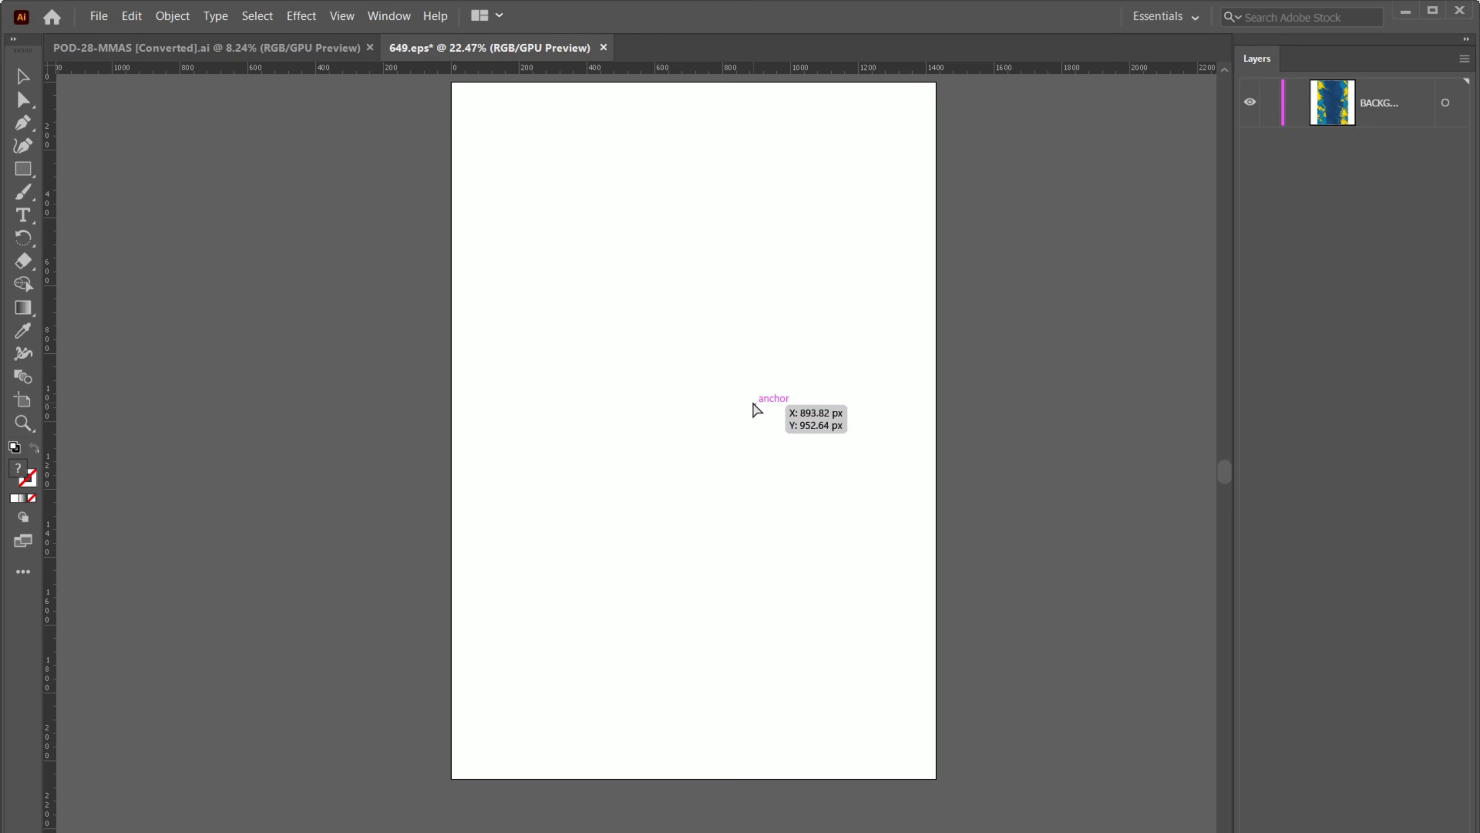
click(311, 53)
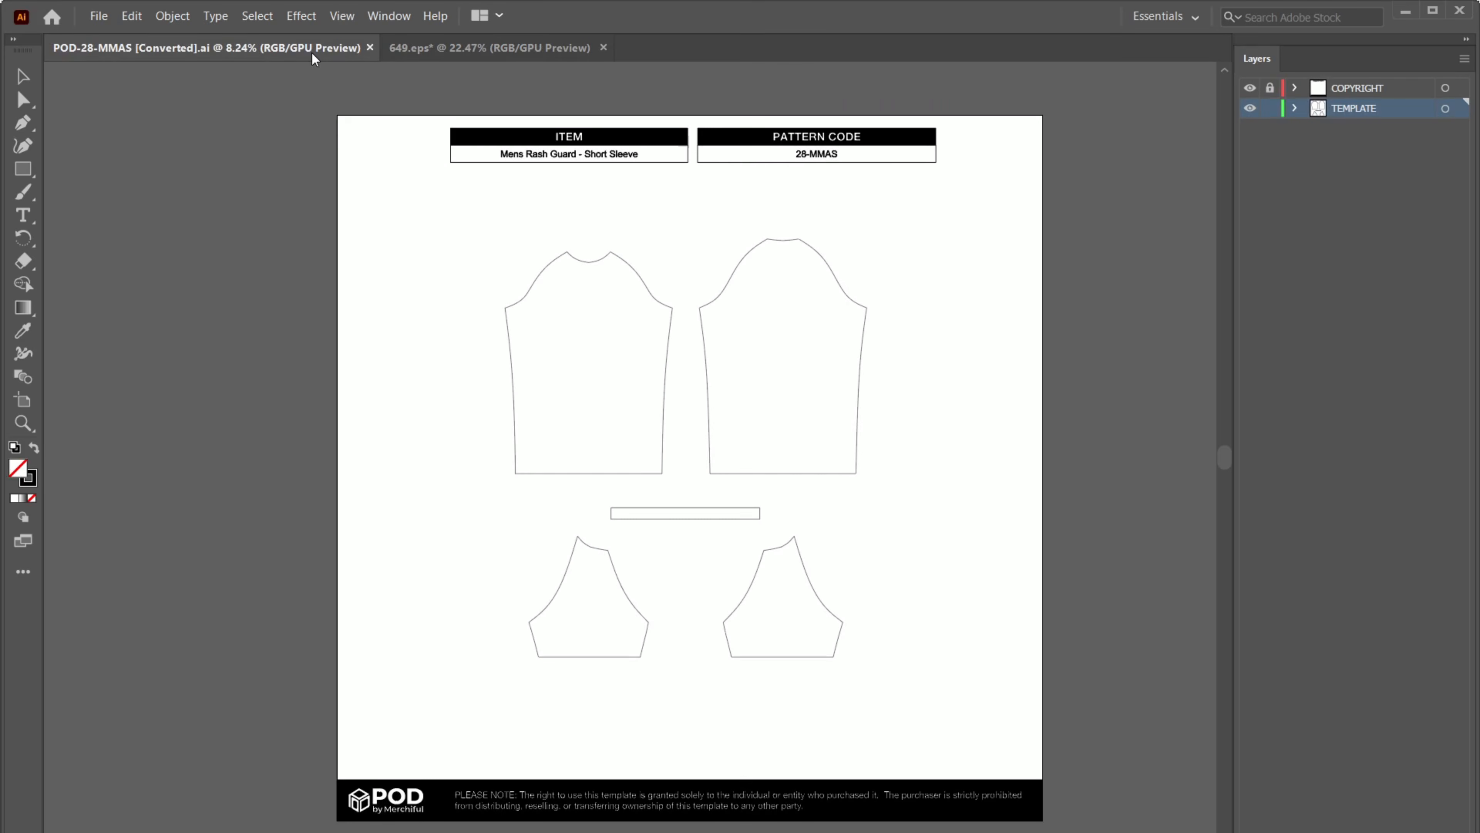
Step: Paste the background artwork into the TEMPLATE layer above the pattern pieces and position it over the front panel
click(1294, 108)
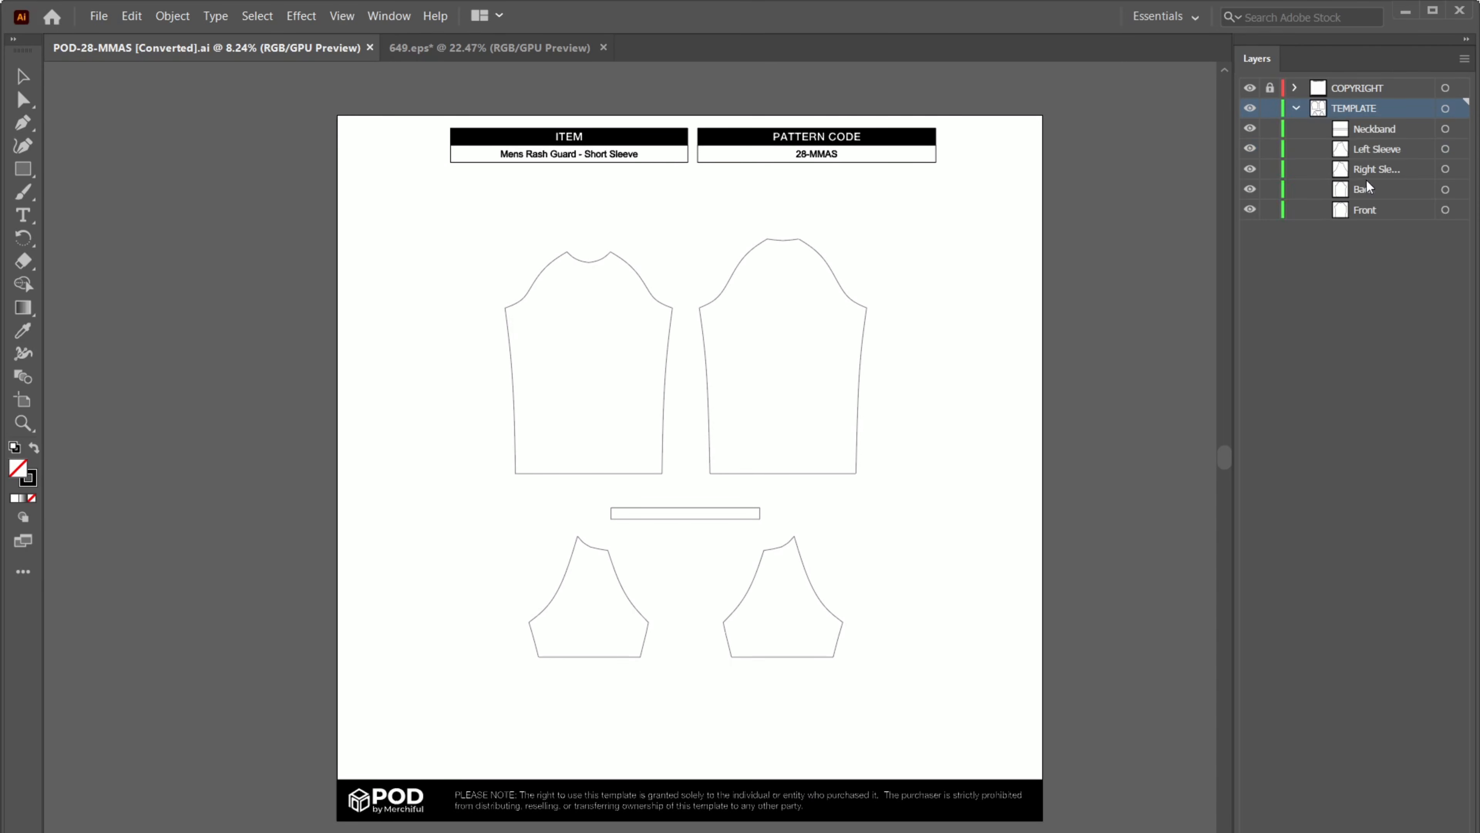
click(668, 373)
click(1384, 215)
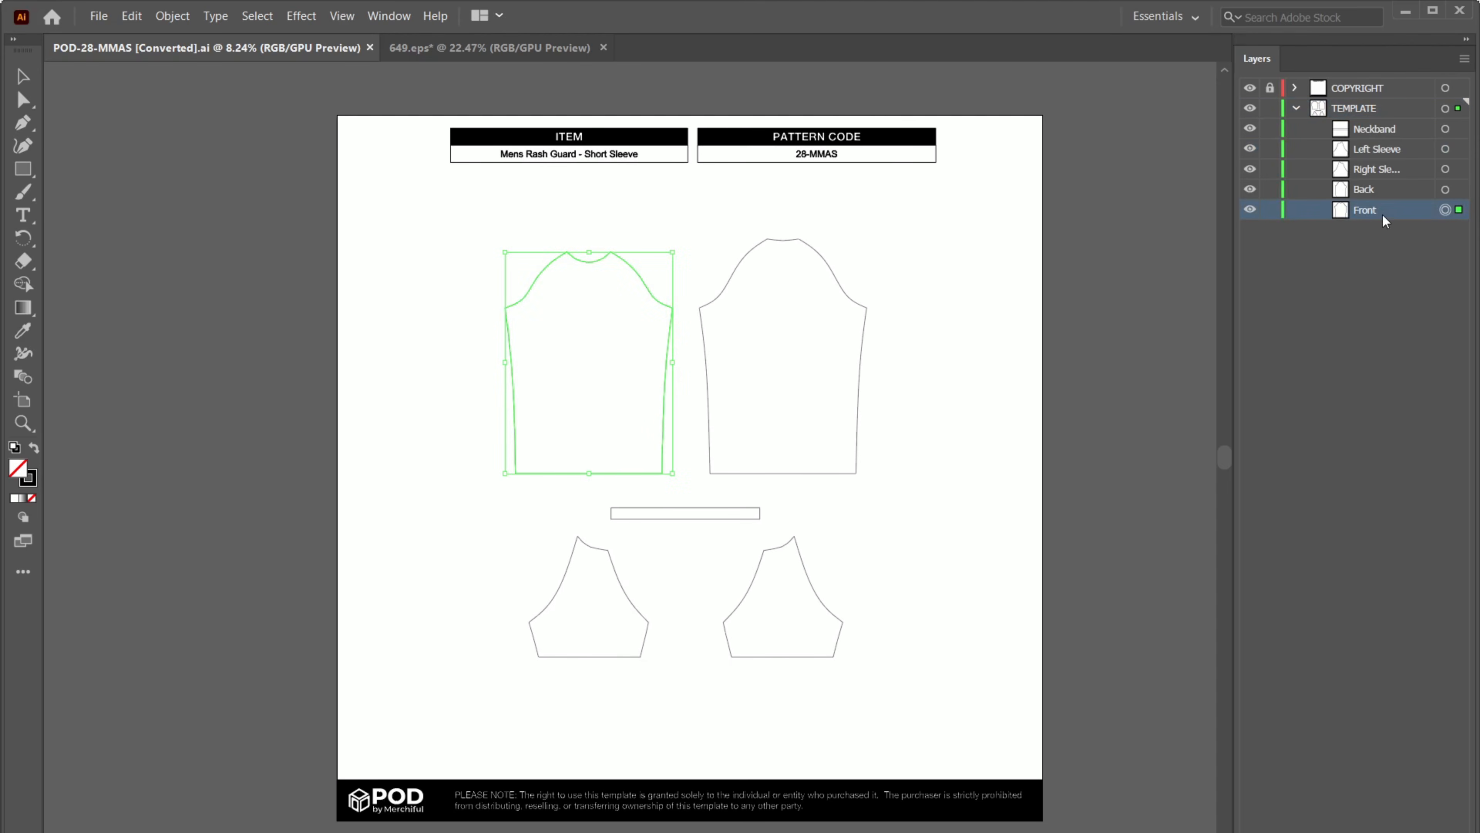
click(131, 18)
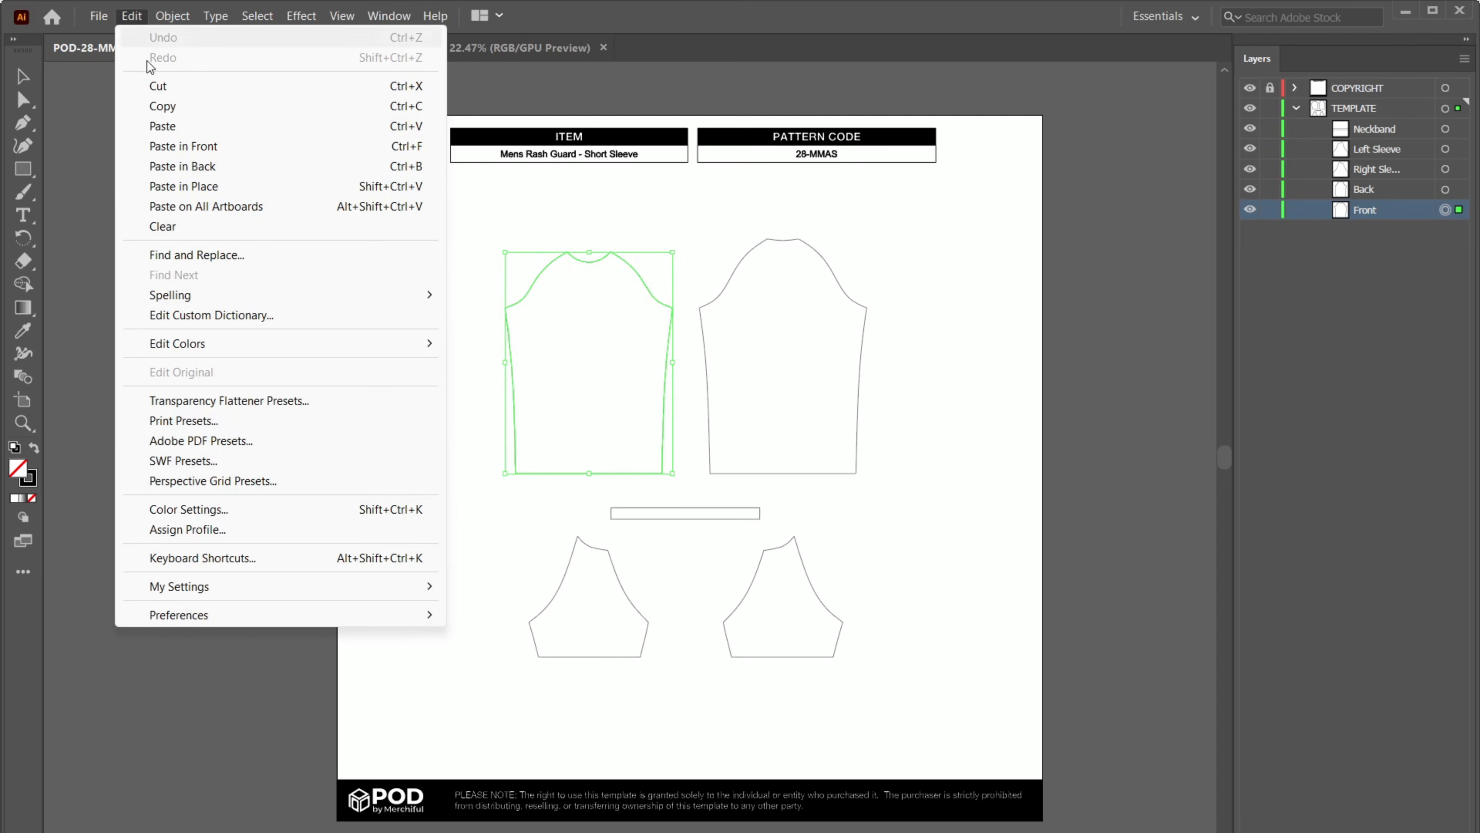
click(183, 127)
drag(407, 723, 581, 362)
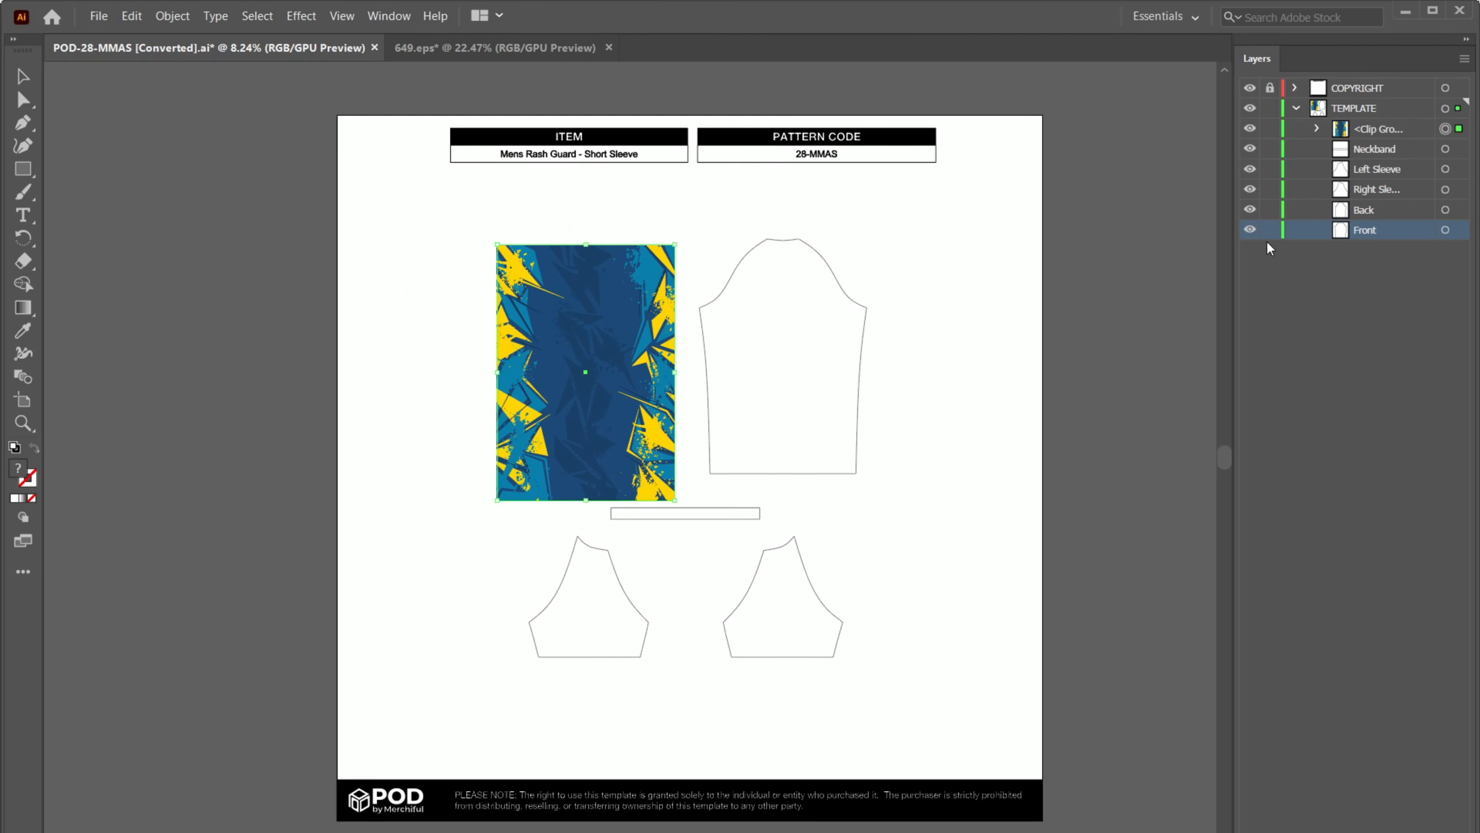
Step: Move the pasted clip group below the Front shape in the TEMPLATE layer and select both objects
drag(1371, 124, 1370, 234)
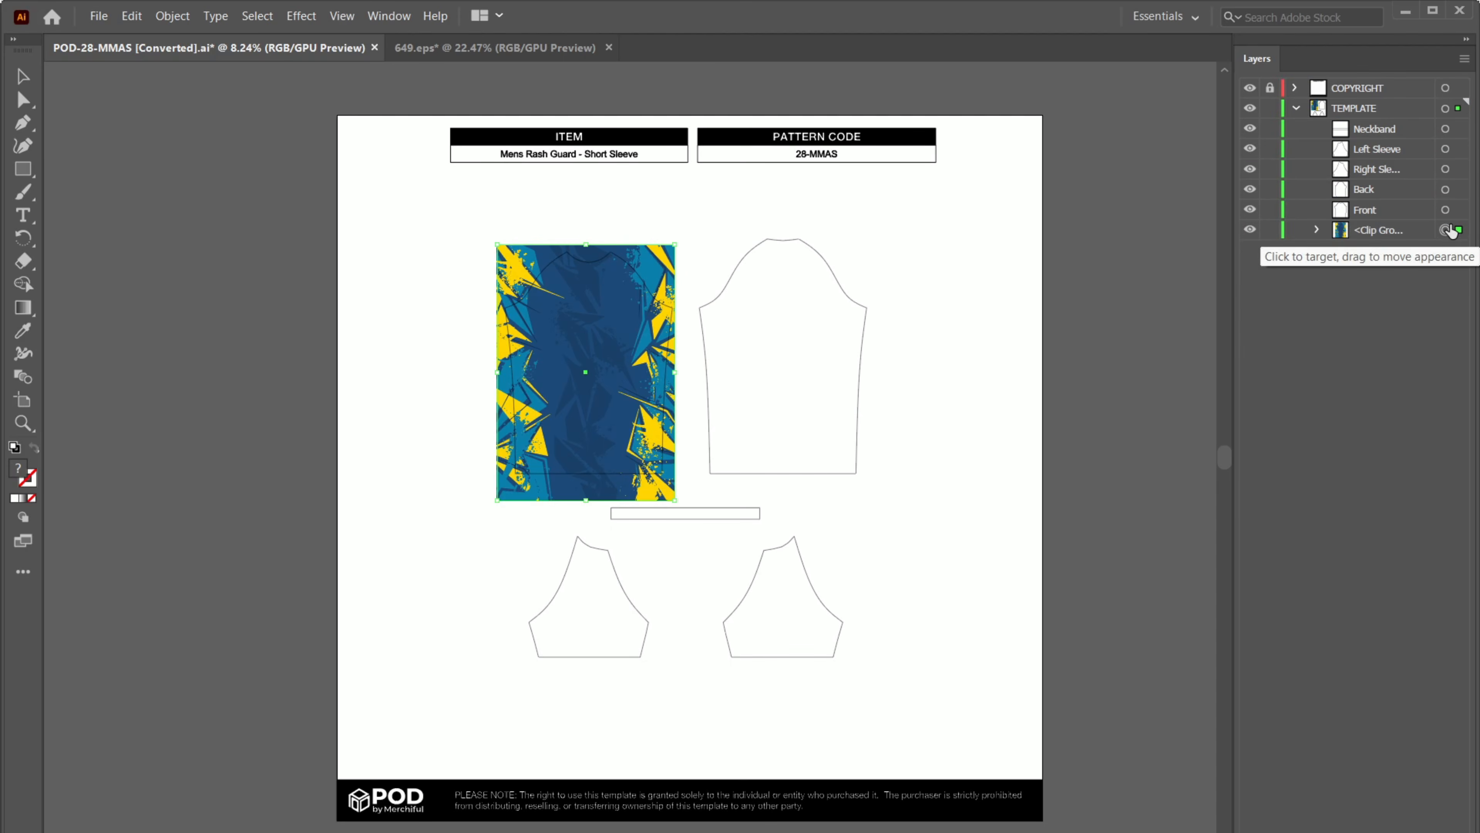
shift+click(1445, 210)
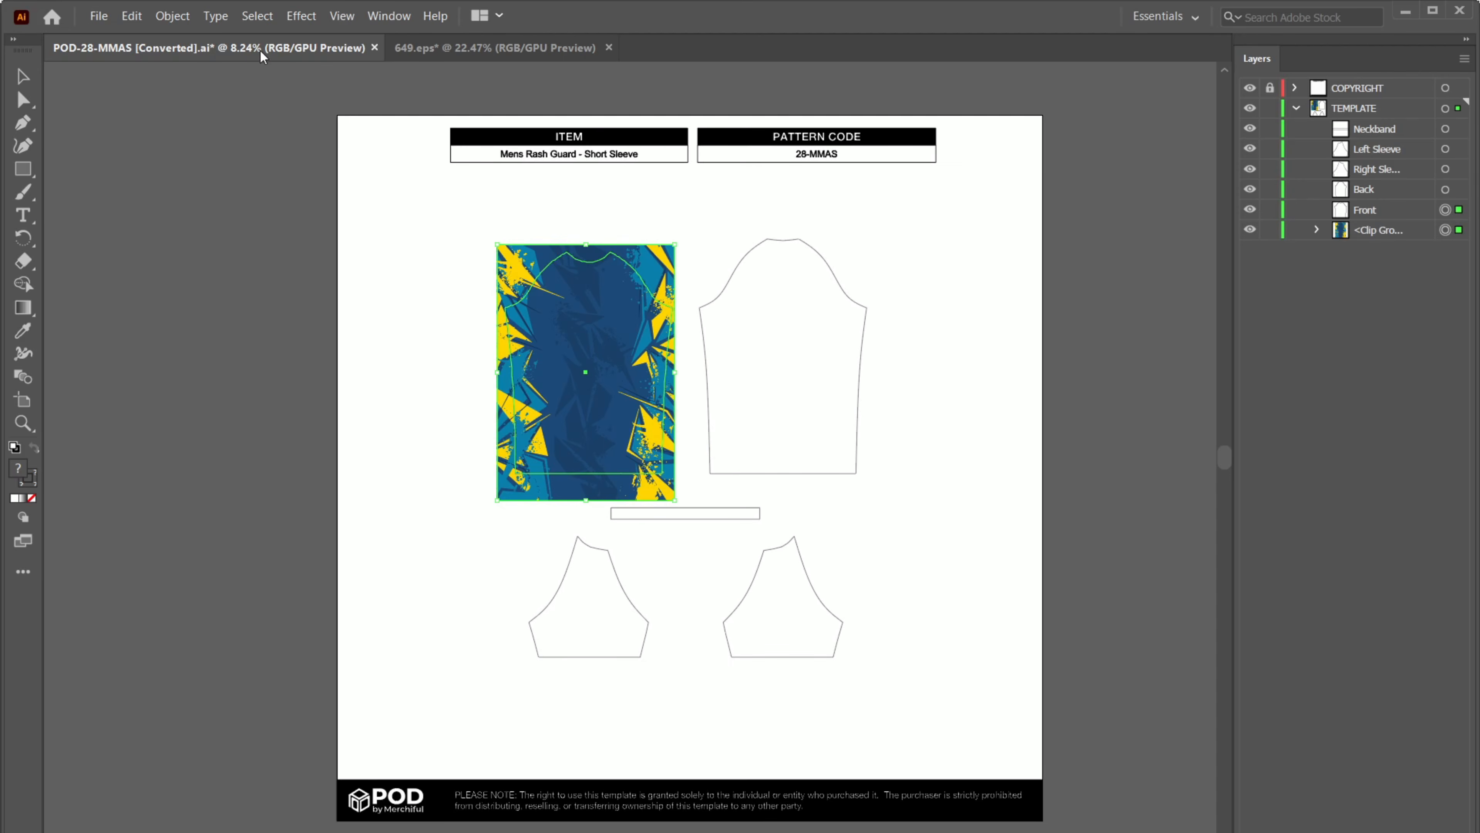
Step: Make a clipping mask from the Front shape and the background artwork beneath it
click(172, 16)
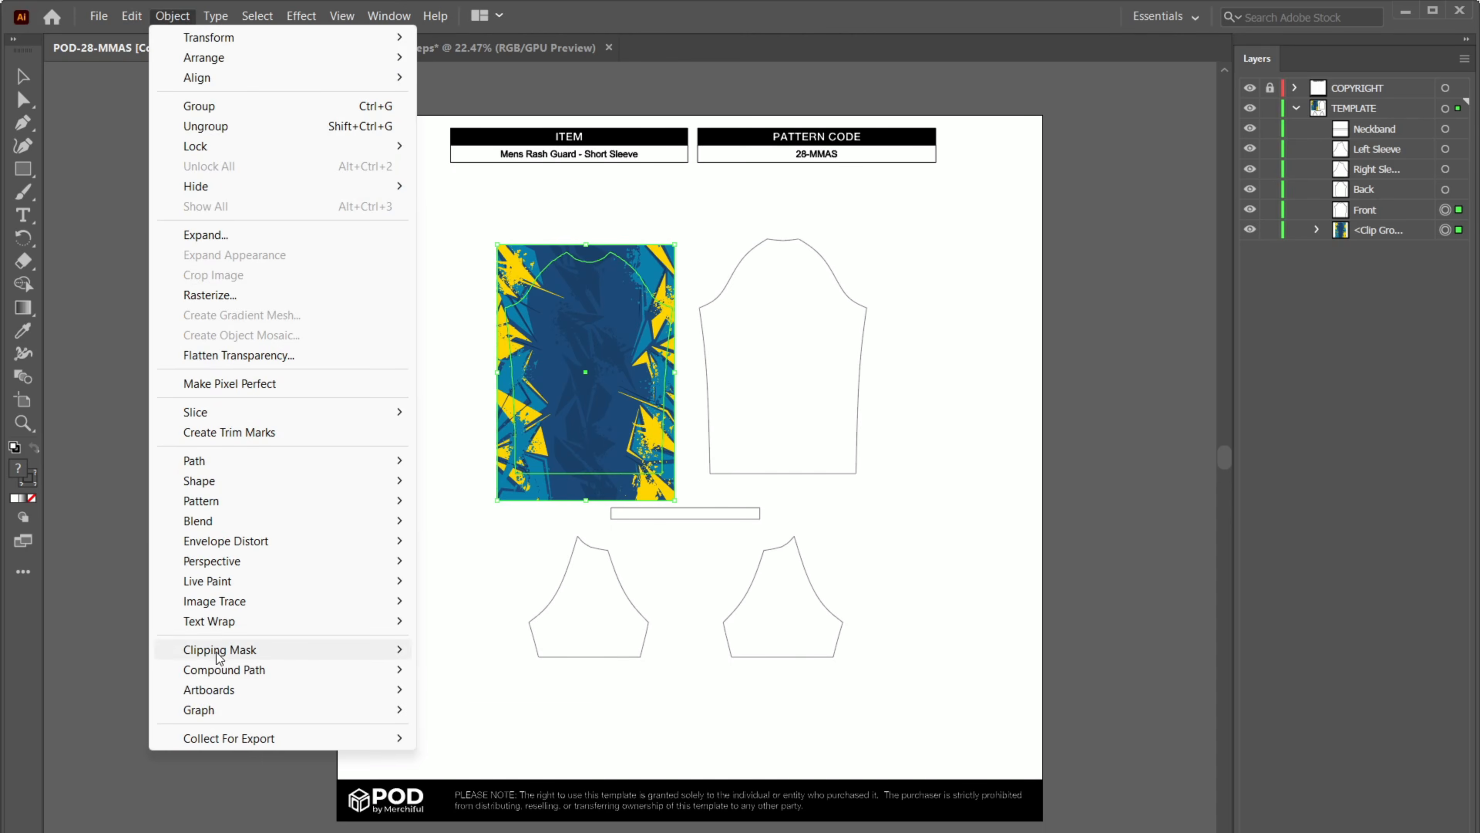
mouse_move(219, 656)
click(466, 648)
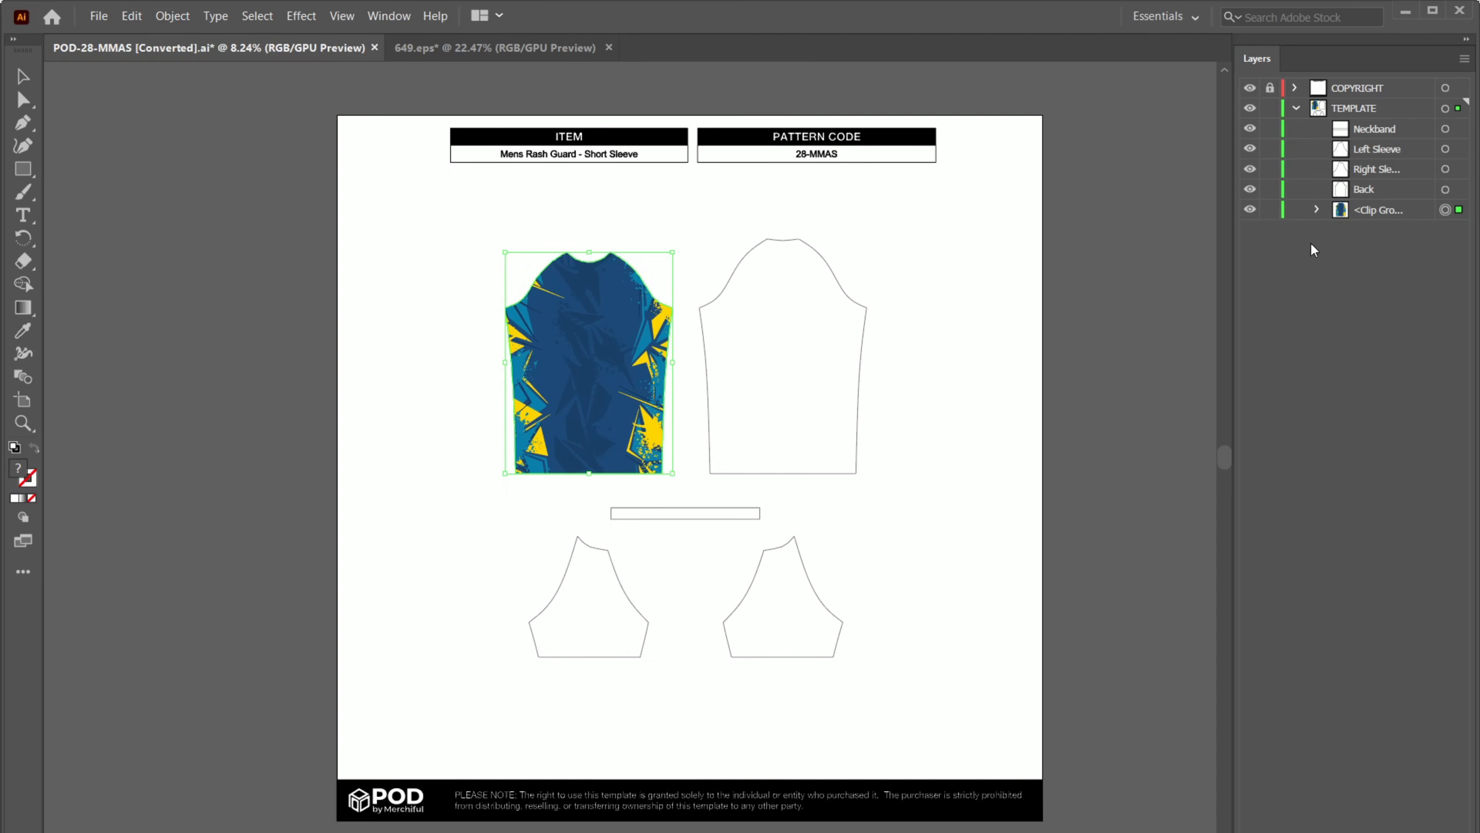
Step: Resize and reposition the nested artwork inside the Front clip group so it fits closely around the front panel
click(1316, 209)
click(1445, 250)
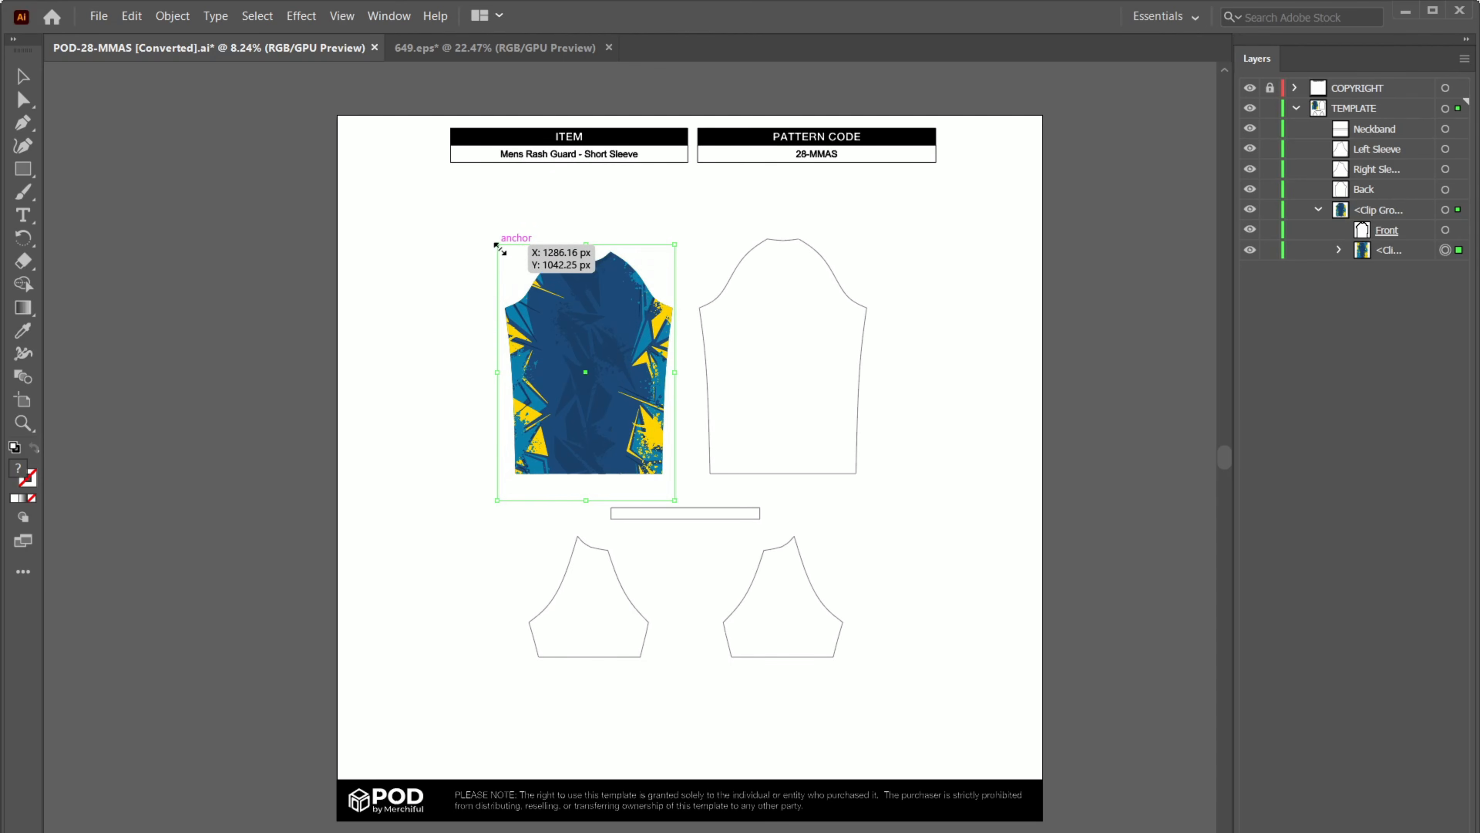
drag(497, 245, 436, 205)
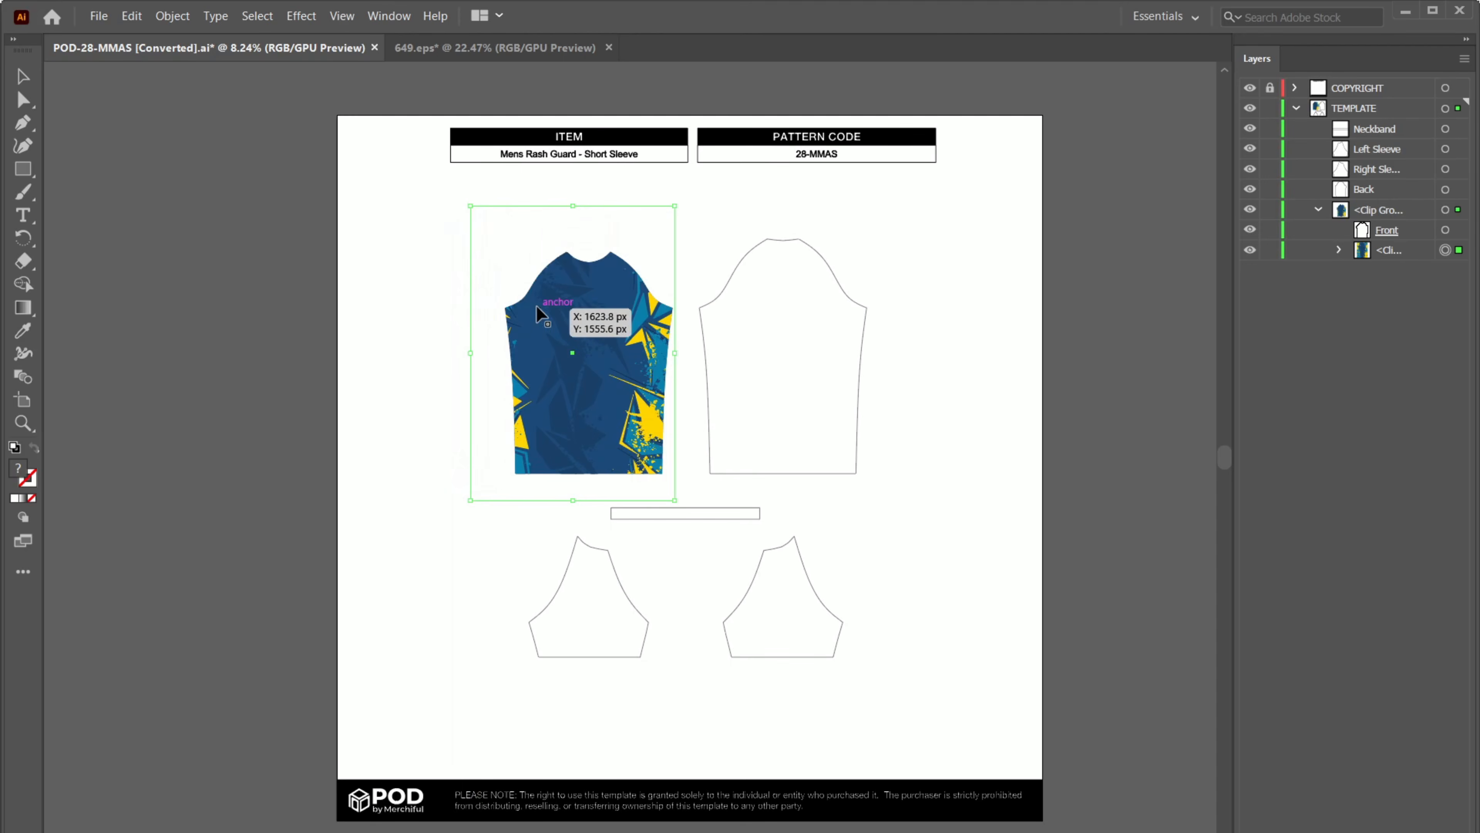
drag(524, 236, 551, 252)
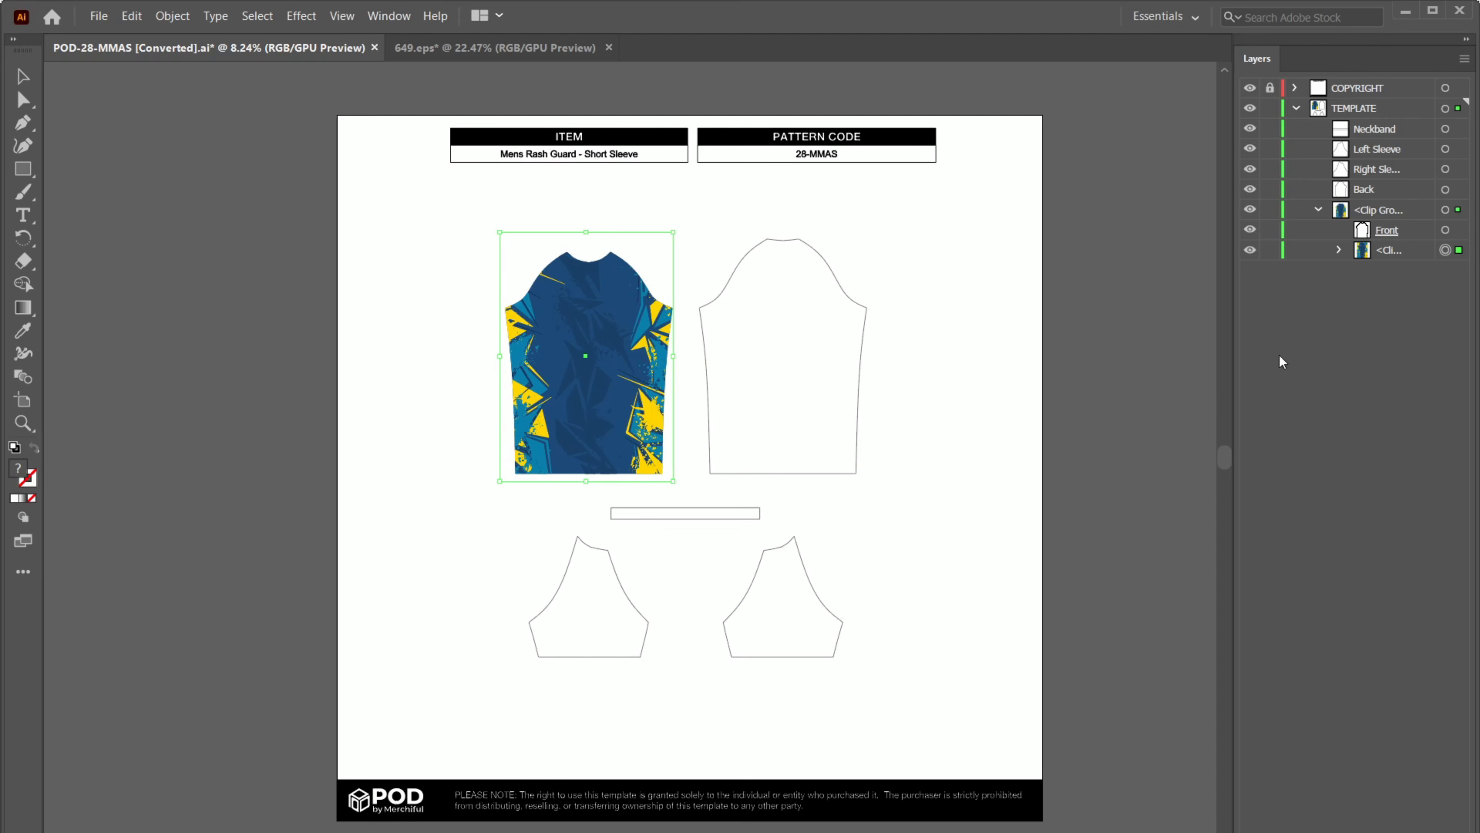
Step: Copy the front panel's nested artwork, paste it into the TEMPLATE layer and position the copy over the back panel
click(1399, 255)
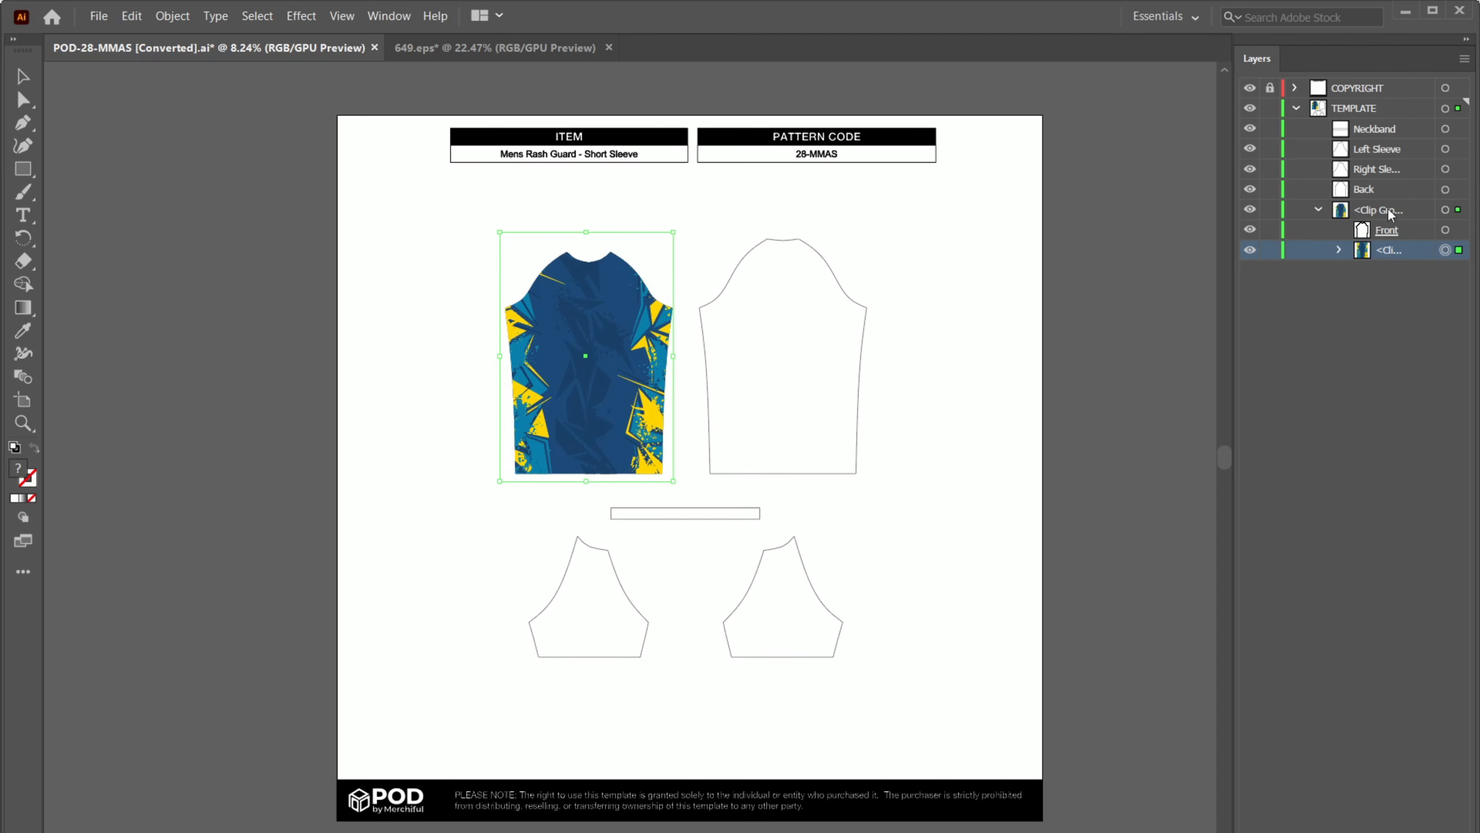
click(1387, 194)
click(1445, 190)
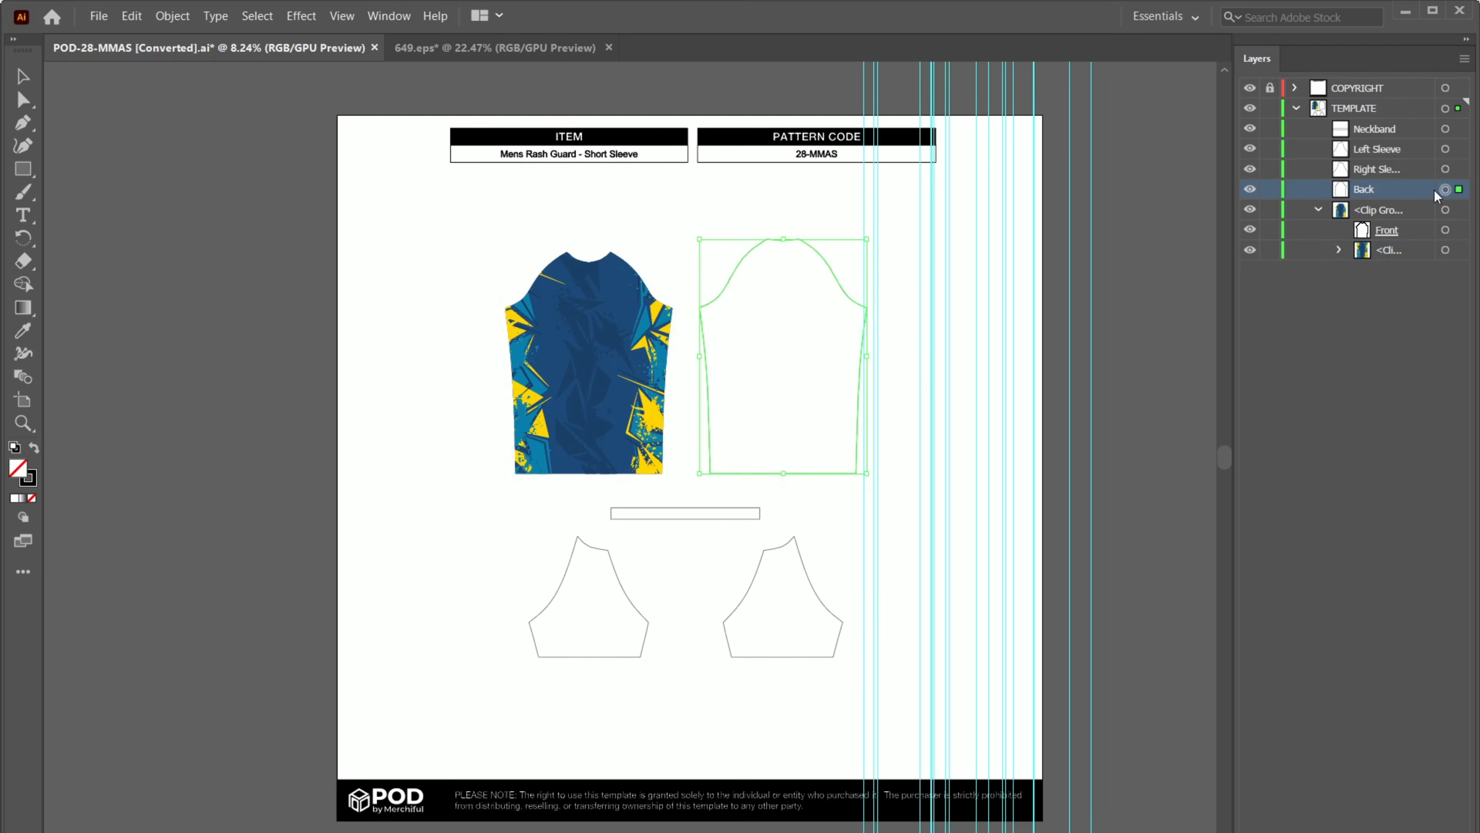
click(132, 15)
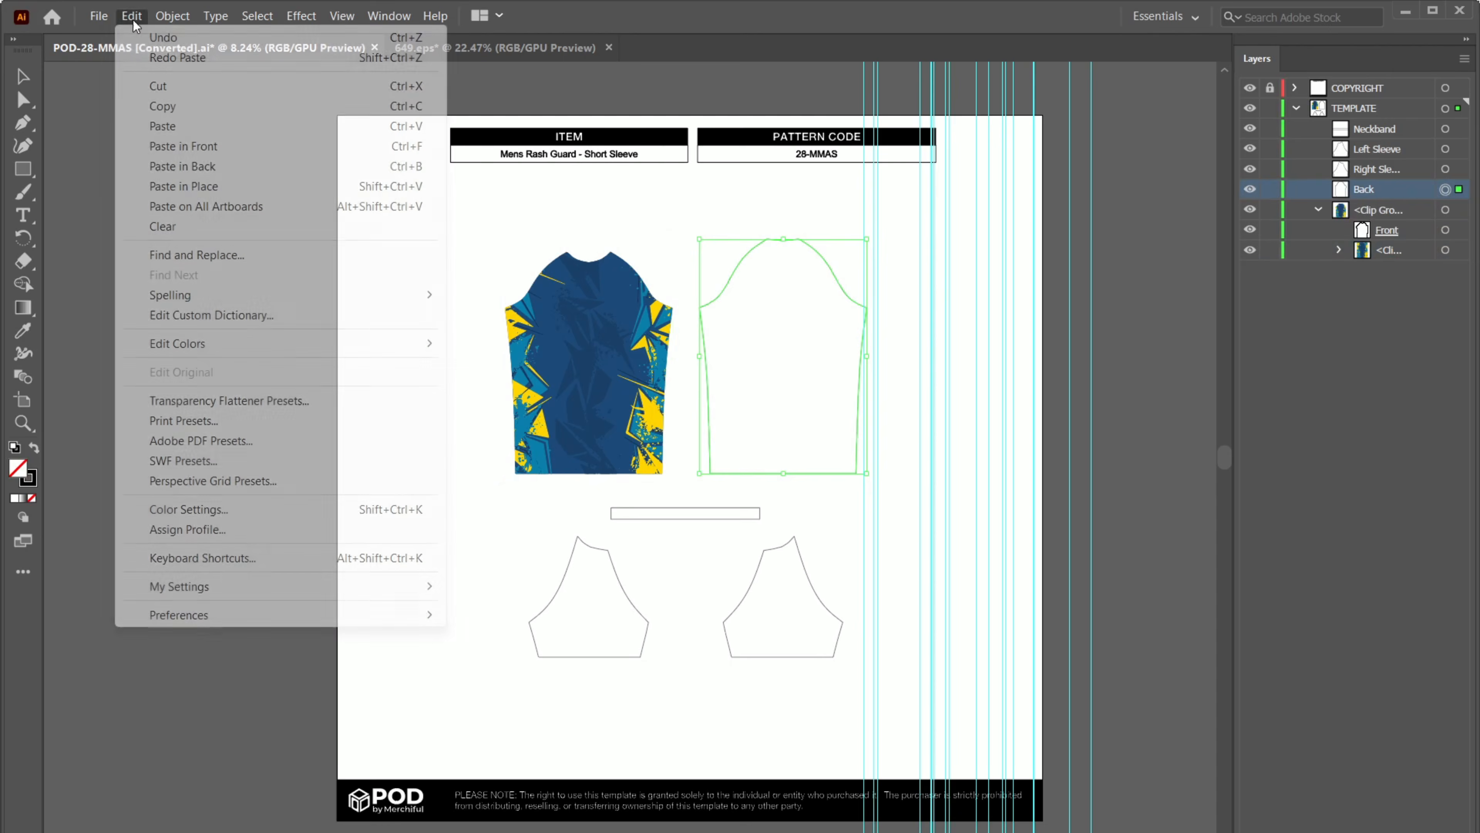
click(168, 143)
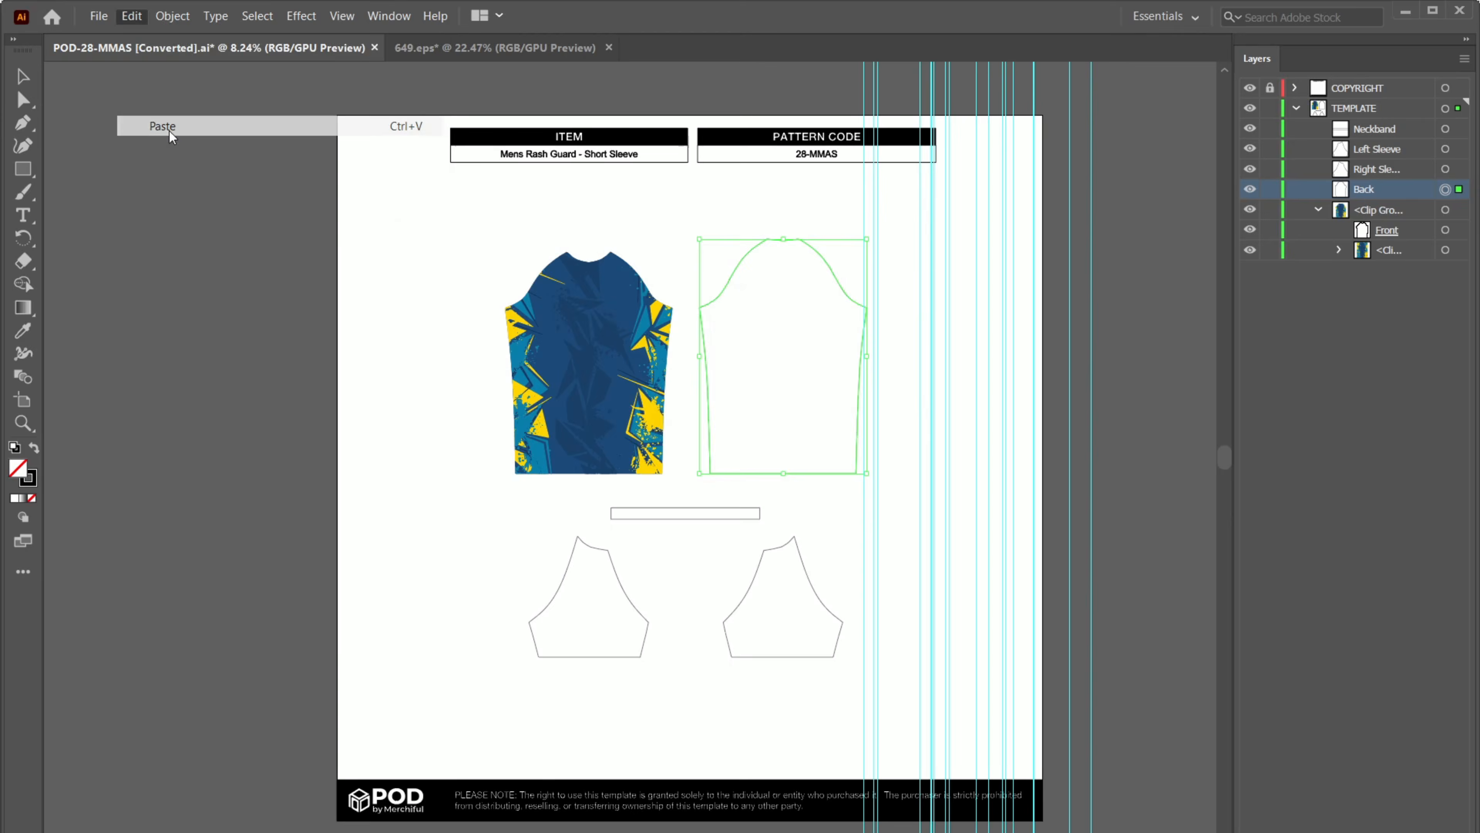
drag(432, 790, 730, 338)
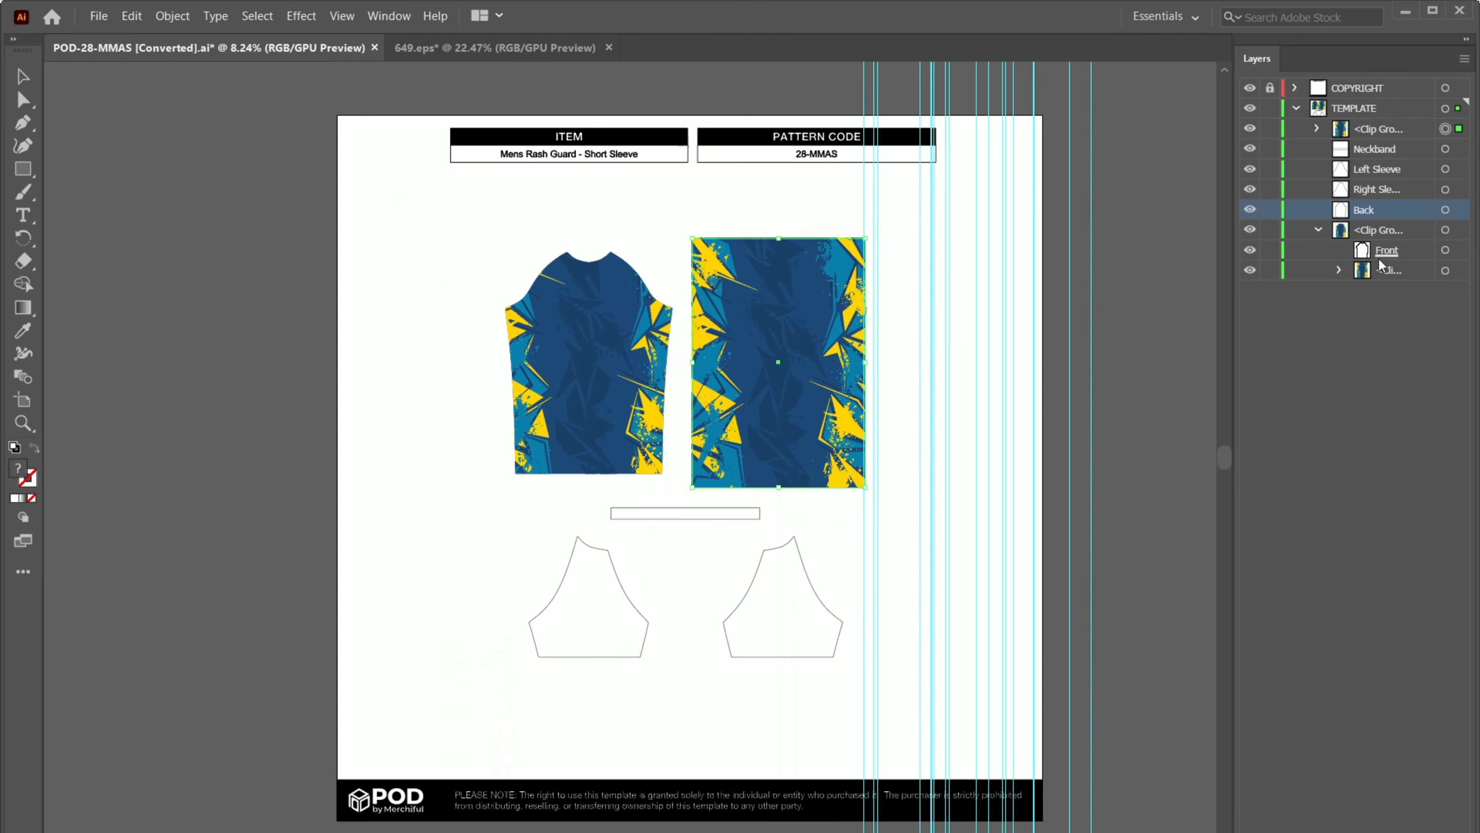
Step: Move the pasted clip group below the Back shape in the layer order and make a clipping mask from both
drag(1362, 134, 1376, 222)
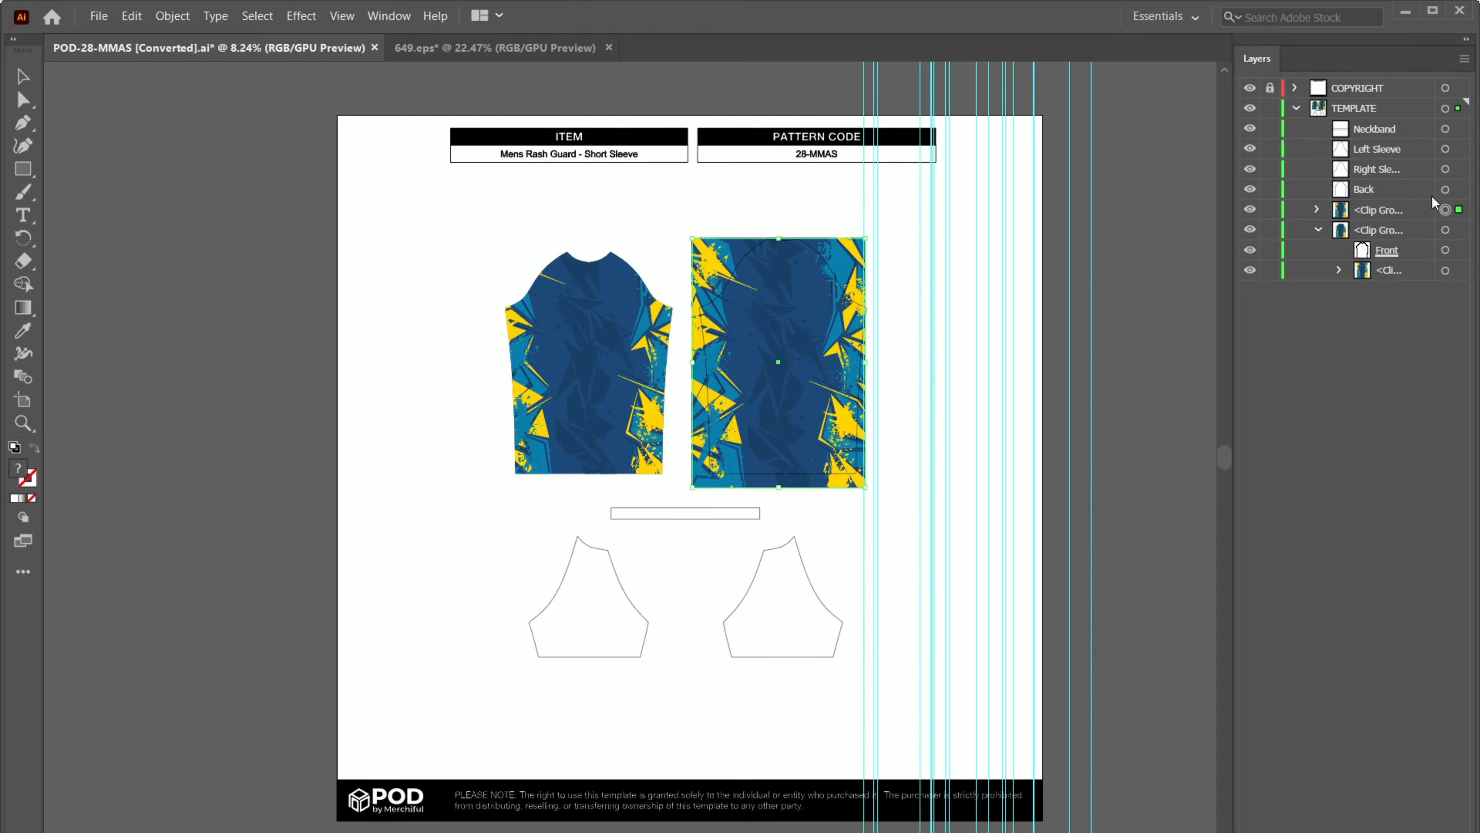
shift+click(1445, 189)
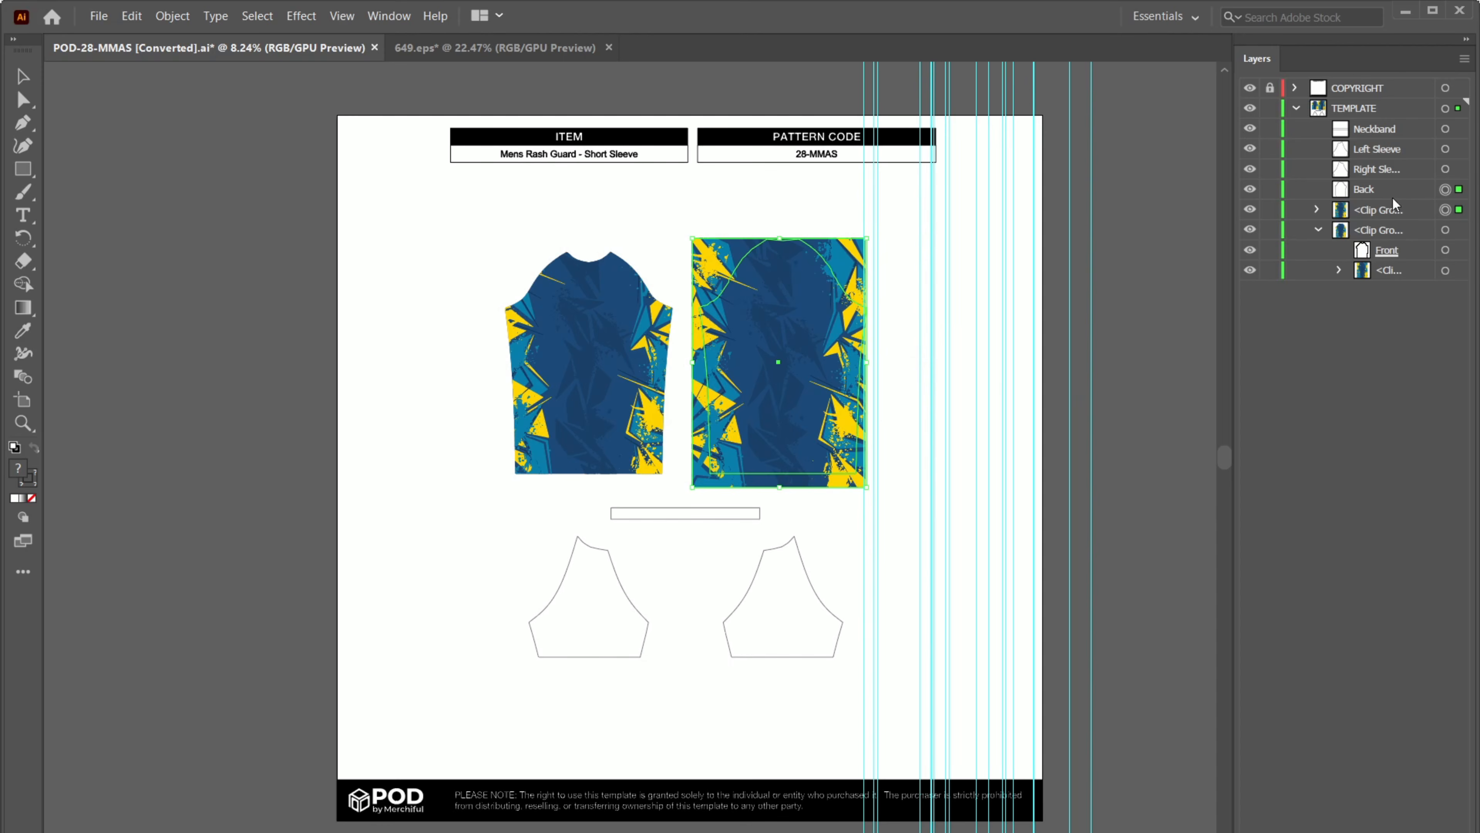
click(171, 17)
mouse_move(320, 650)
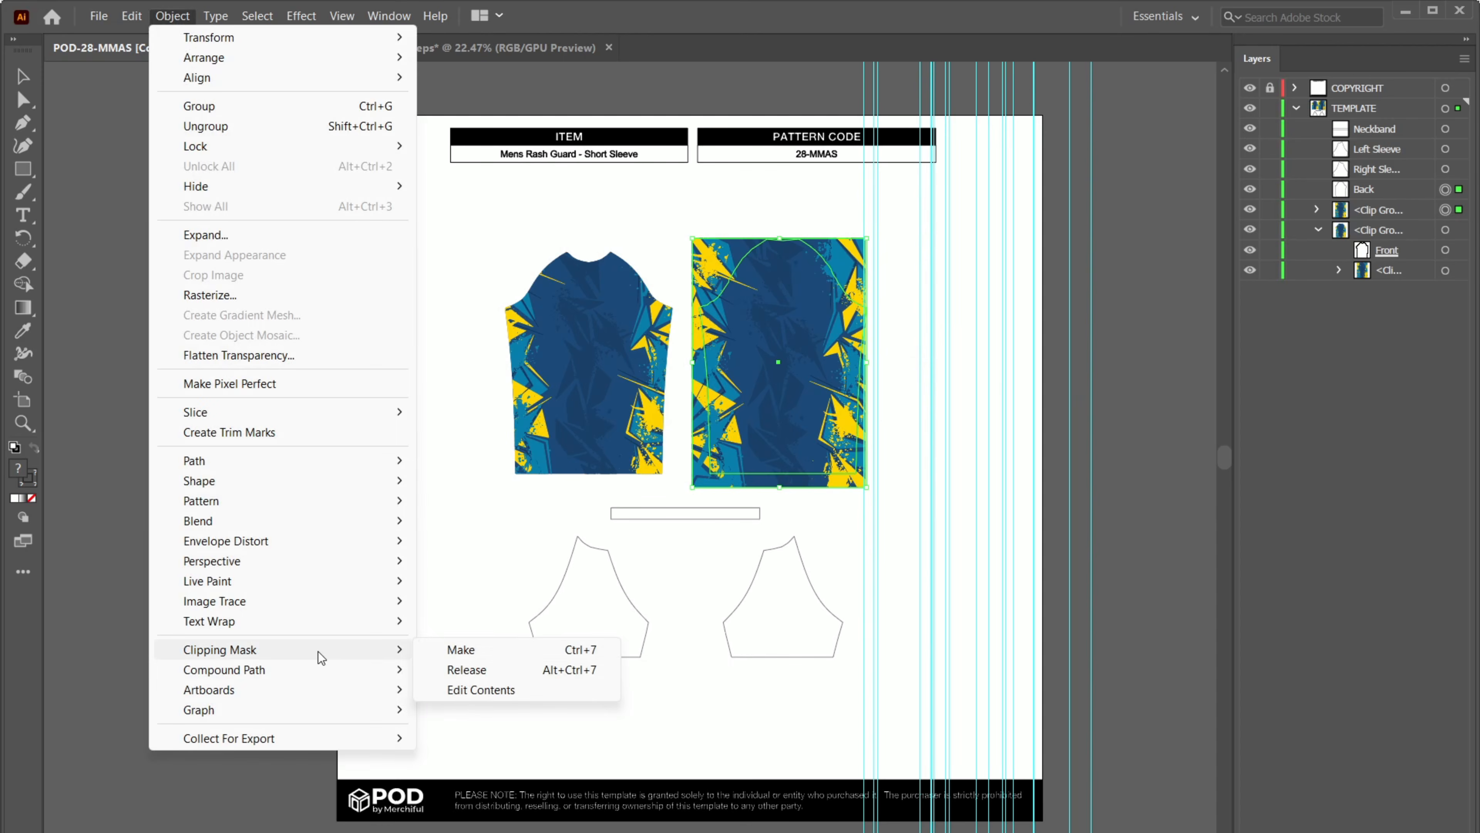
click(459, 655)
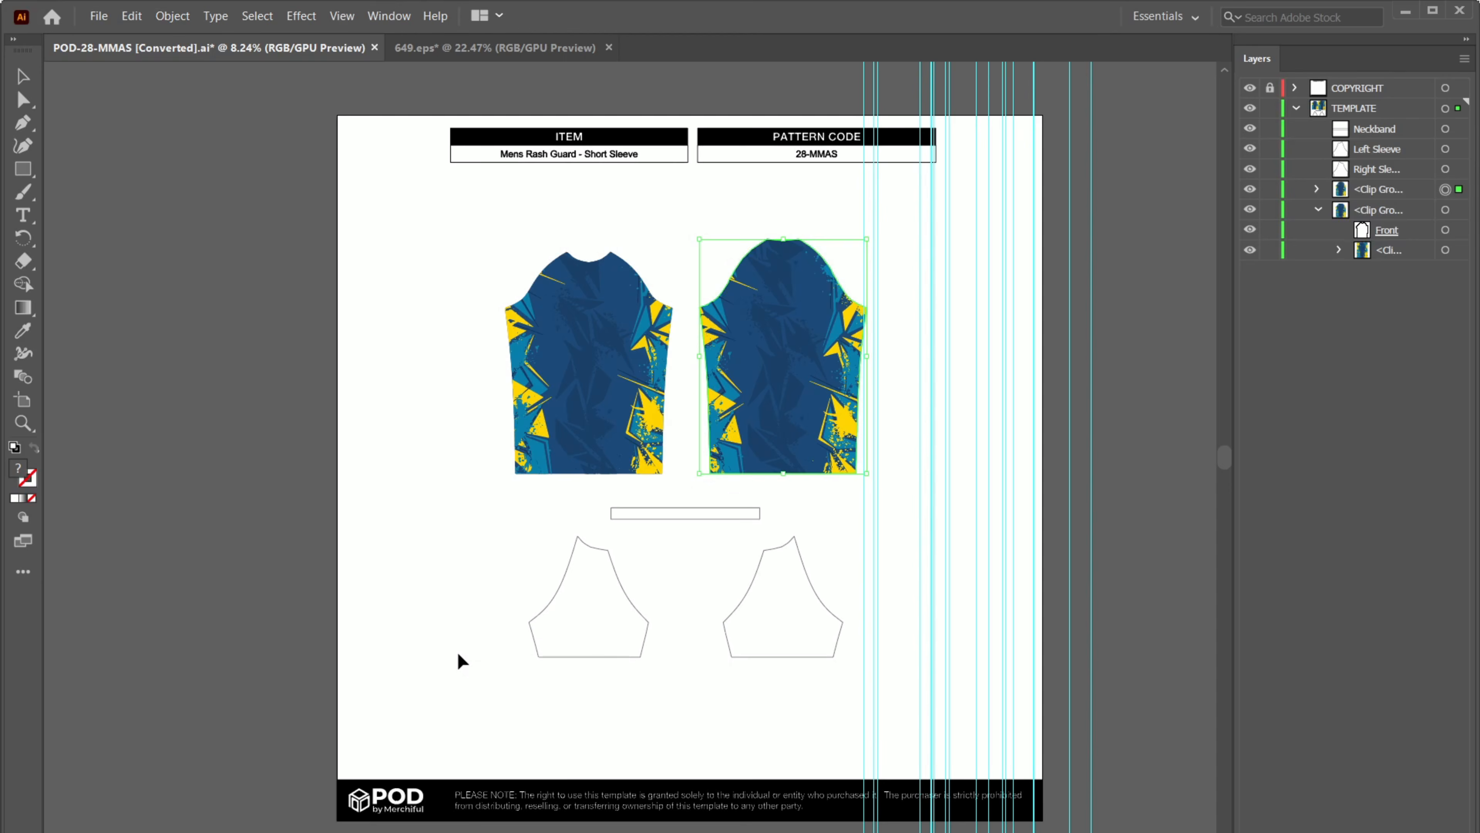
Step: Select the nested artwork inside the Back clip group and shift it slightly upward within the back panel
click(1317, 190)
click(1446, 229)
mouse_move(795, 370)
mouse_down()
mouse_move(694, 232)
mouse_move(795, 370)
mouse_move(793, 354)
mouse_up()
click(681, 588)
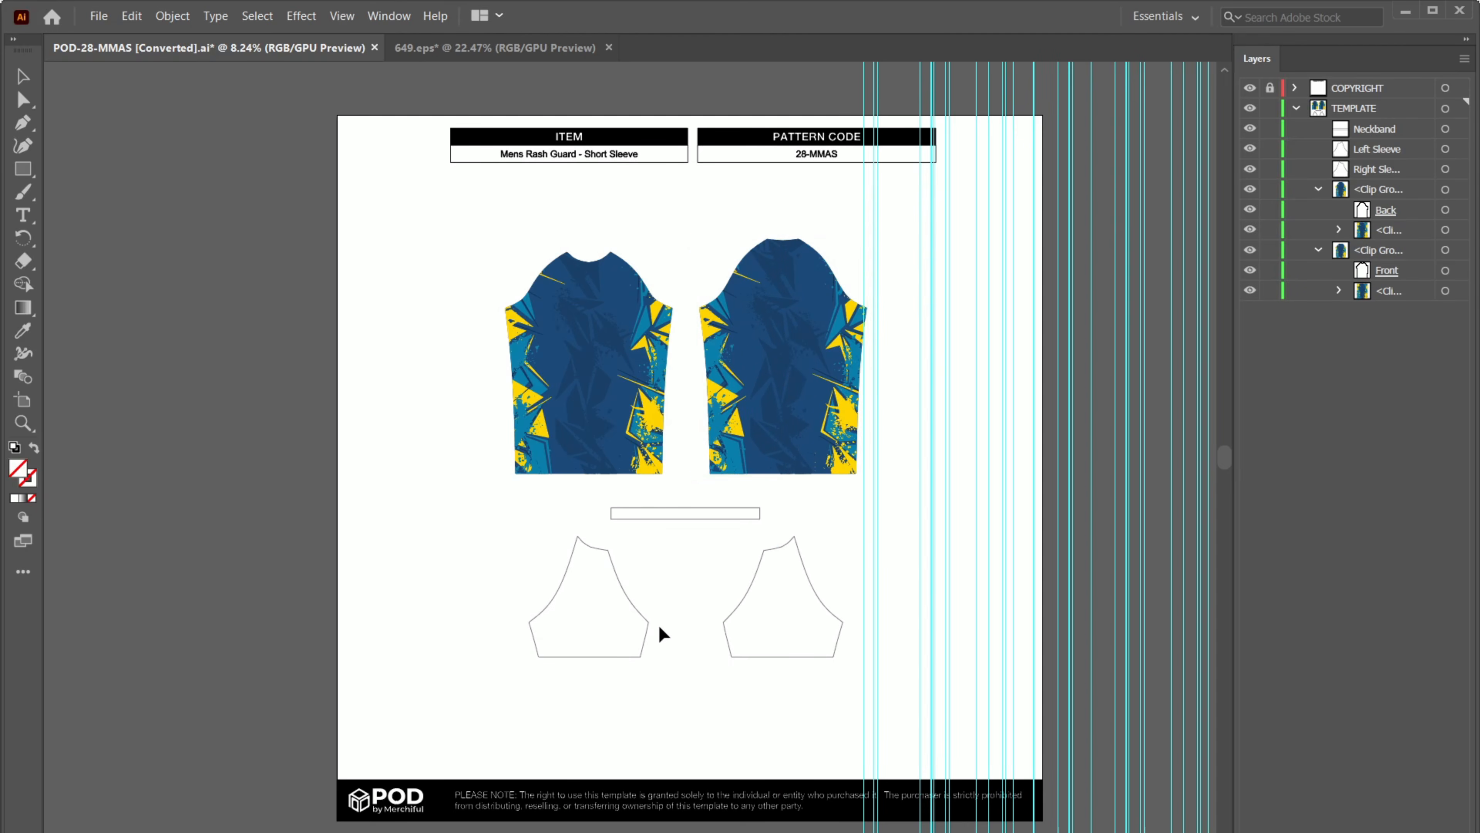
Step: Fill the Right Sleeve piece with the dark blue sampled from the front panel using the Eyedropper
click(647, 626)
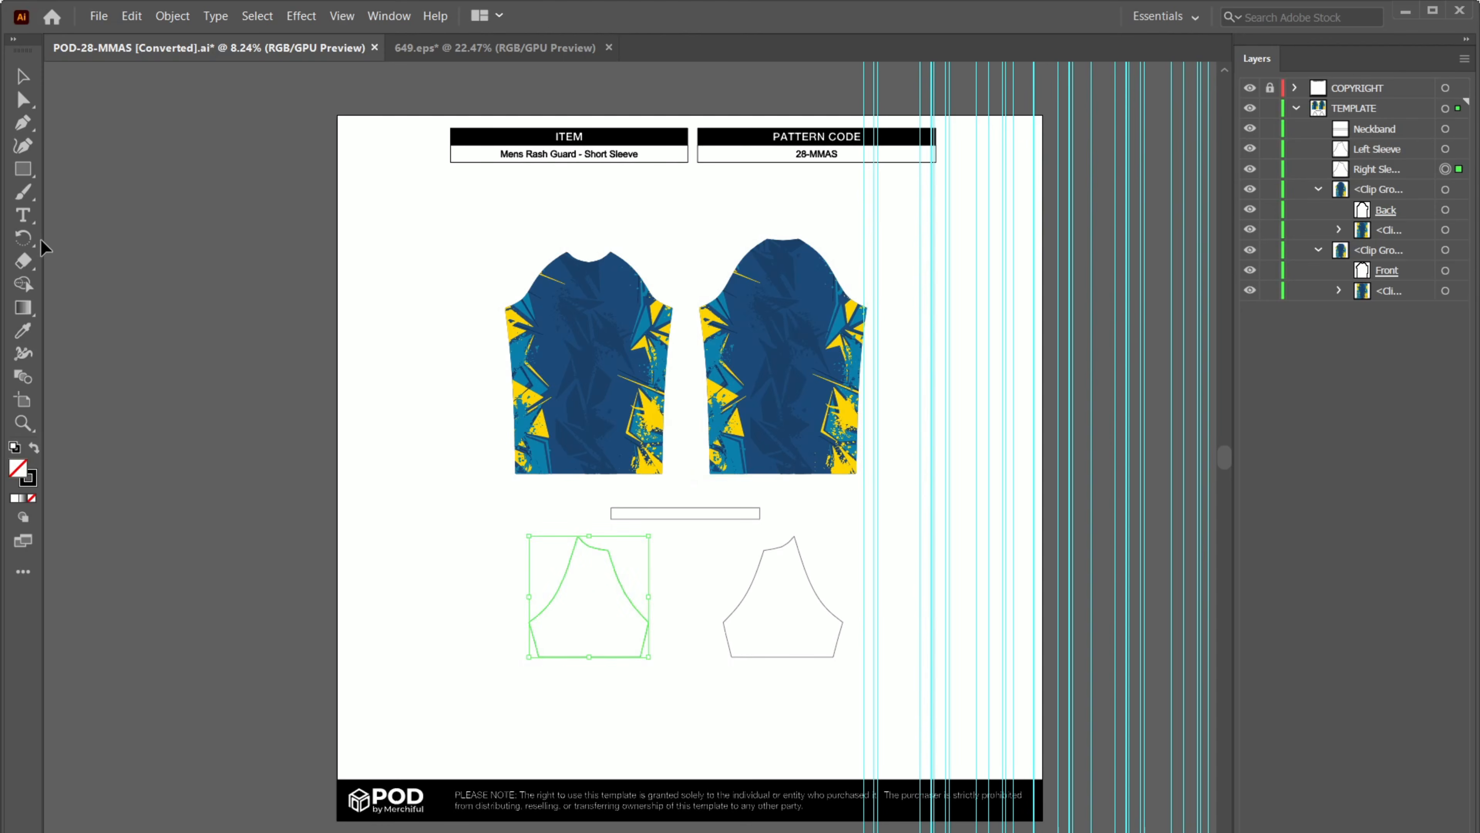
click(22, 331)
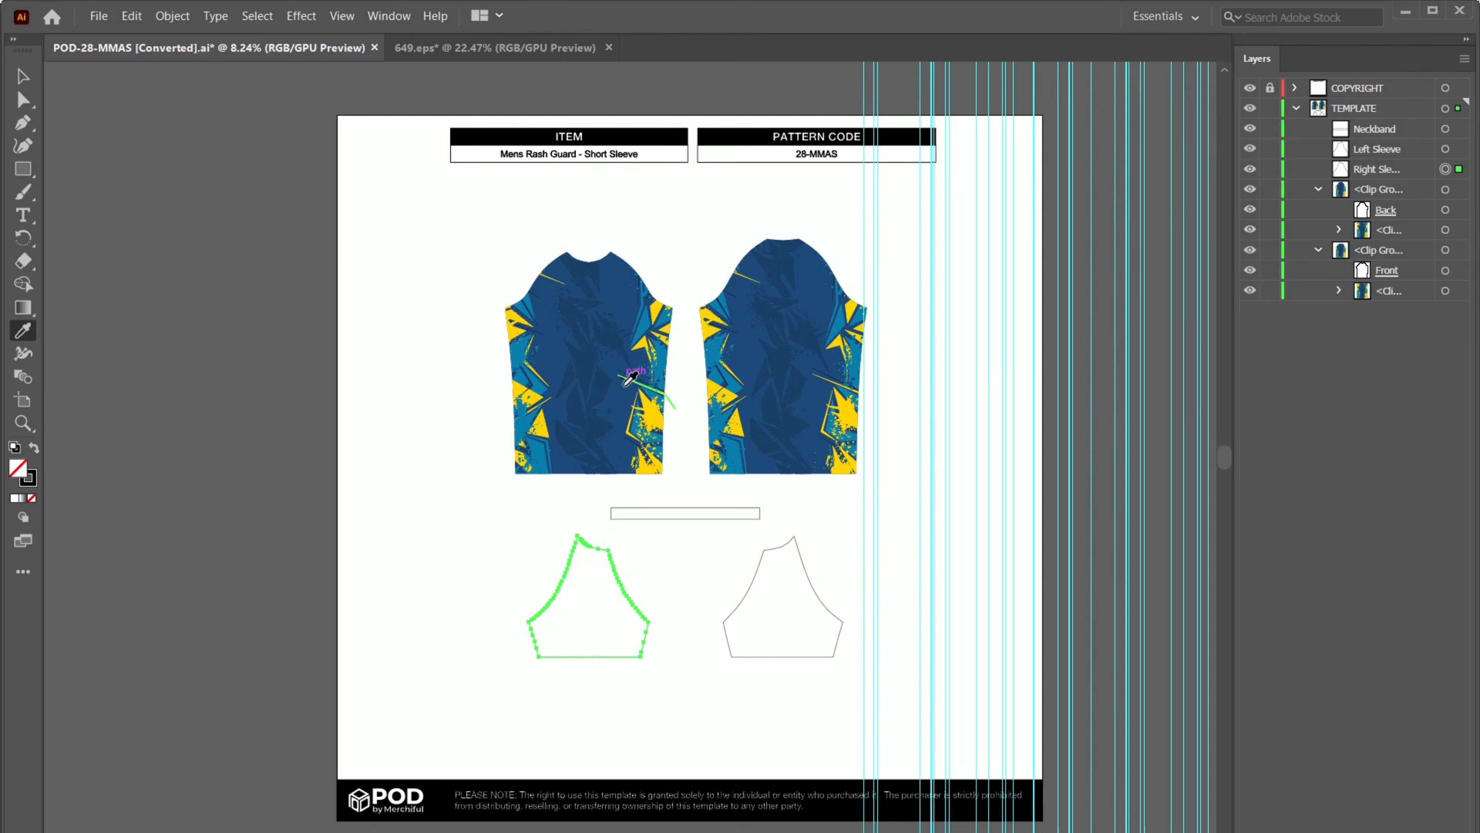
click(633, 296)
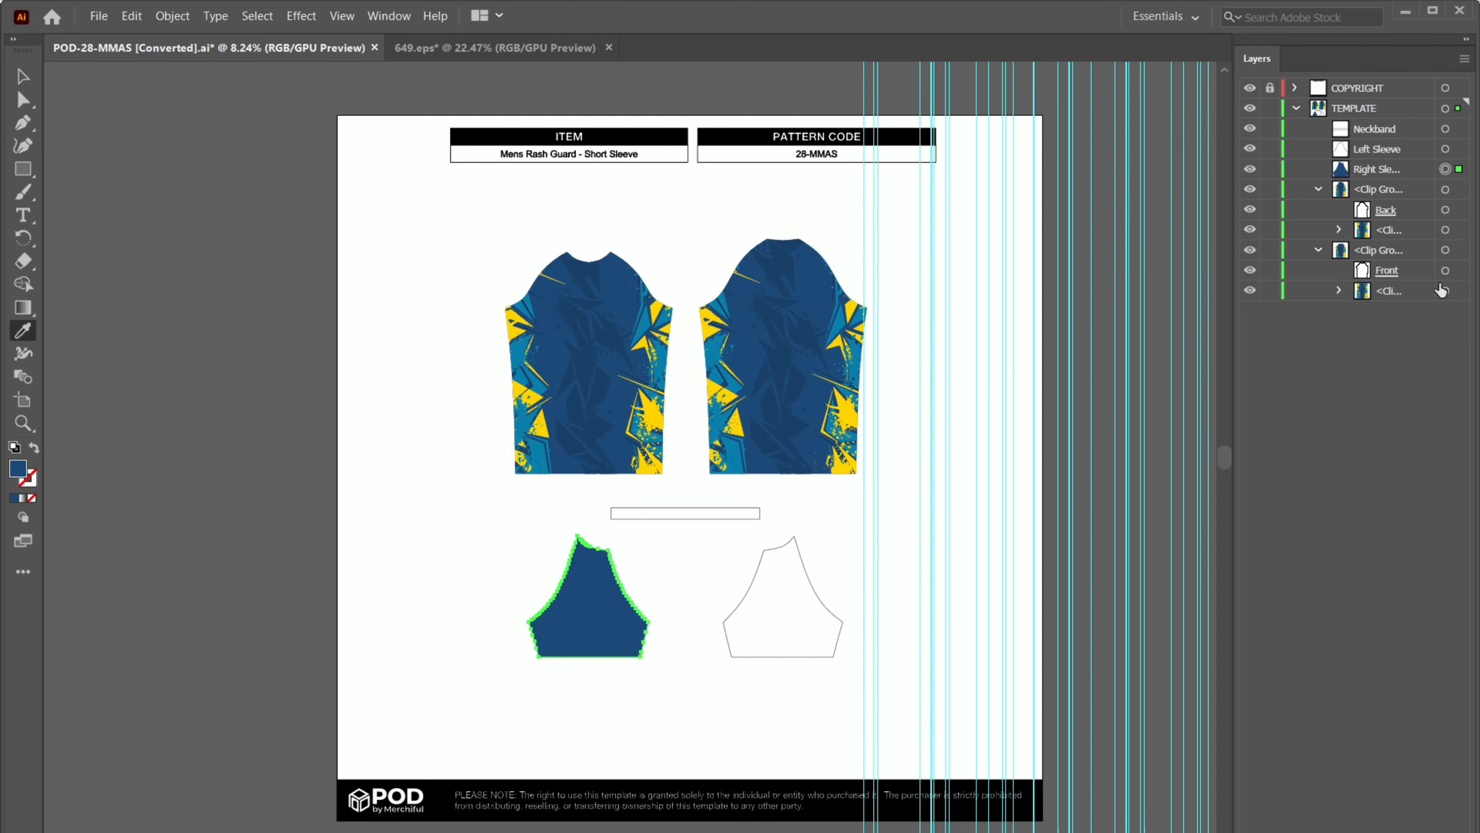
click(23, 76)
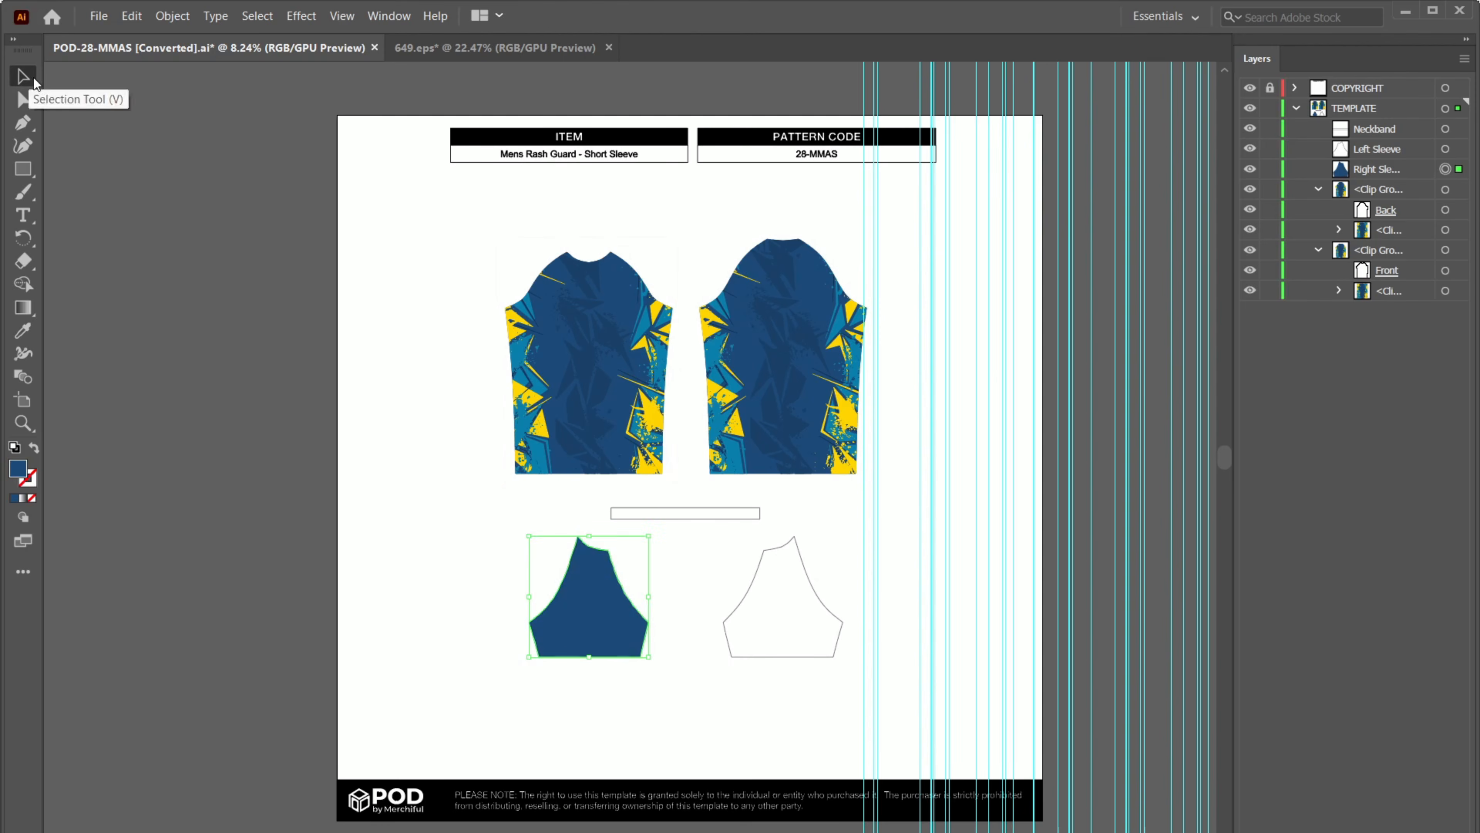
Step: Fill the Left Sleeve piece with the dark blue sampled from the back panel using the Eyedropper
click(761, 655)
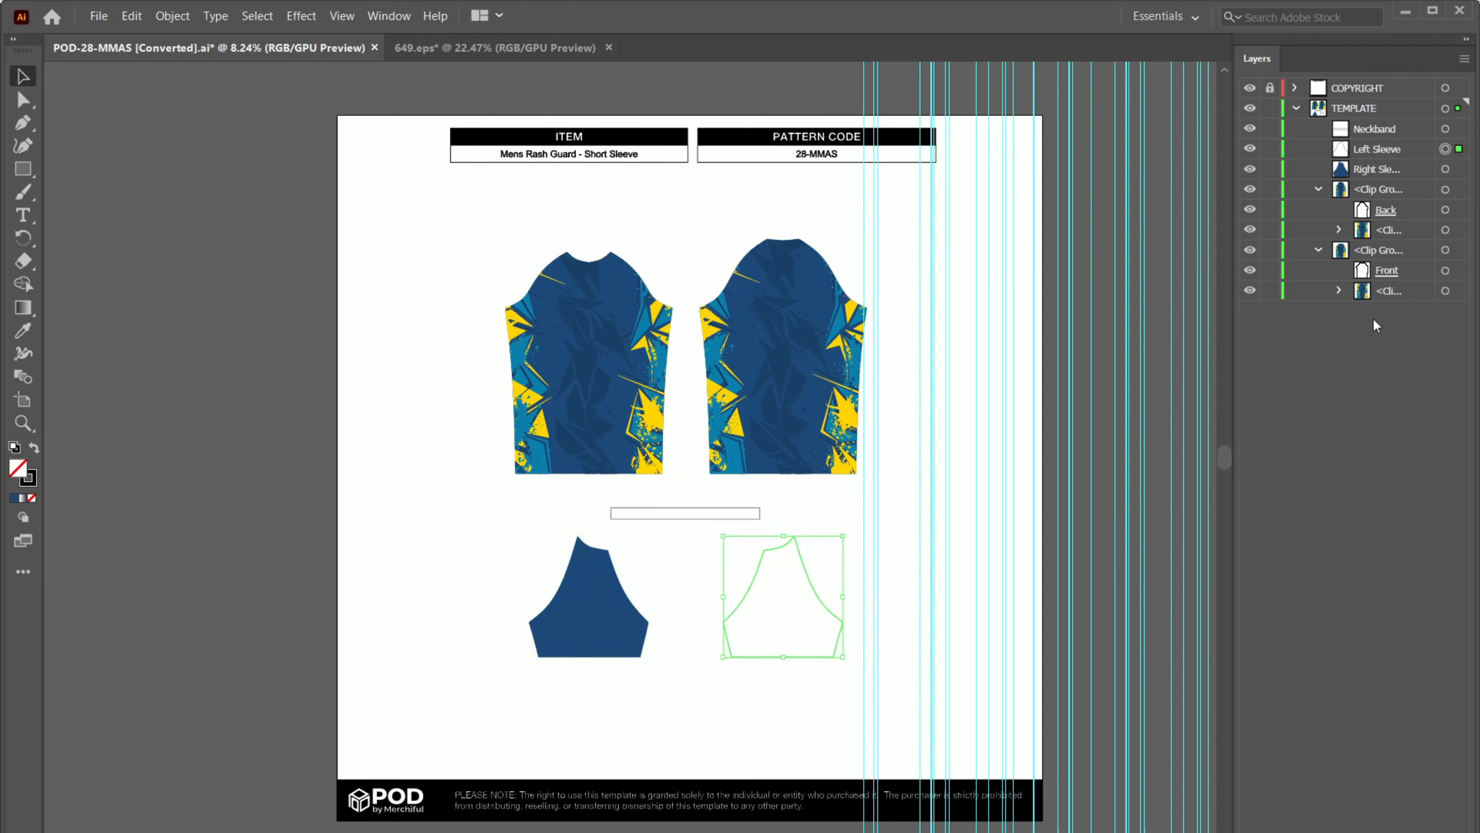
click(23, 330)
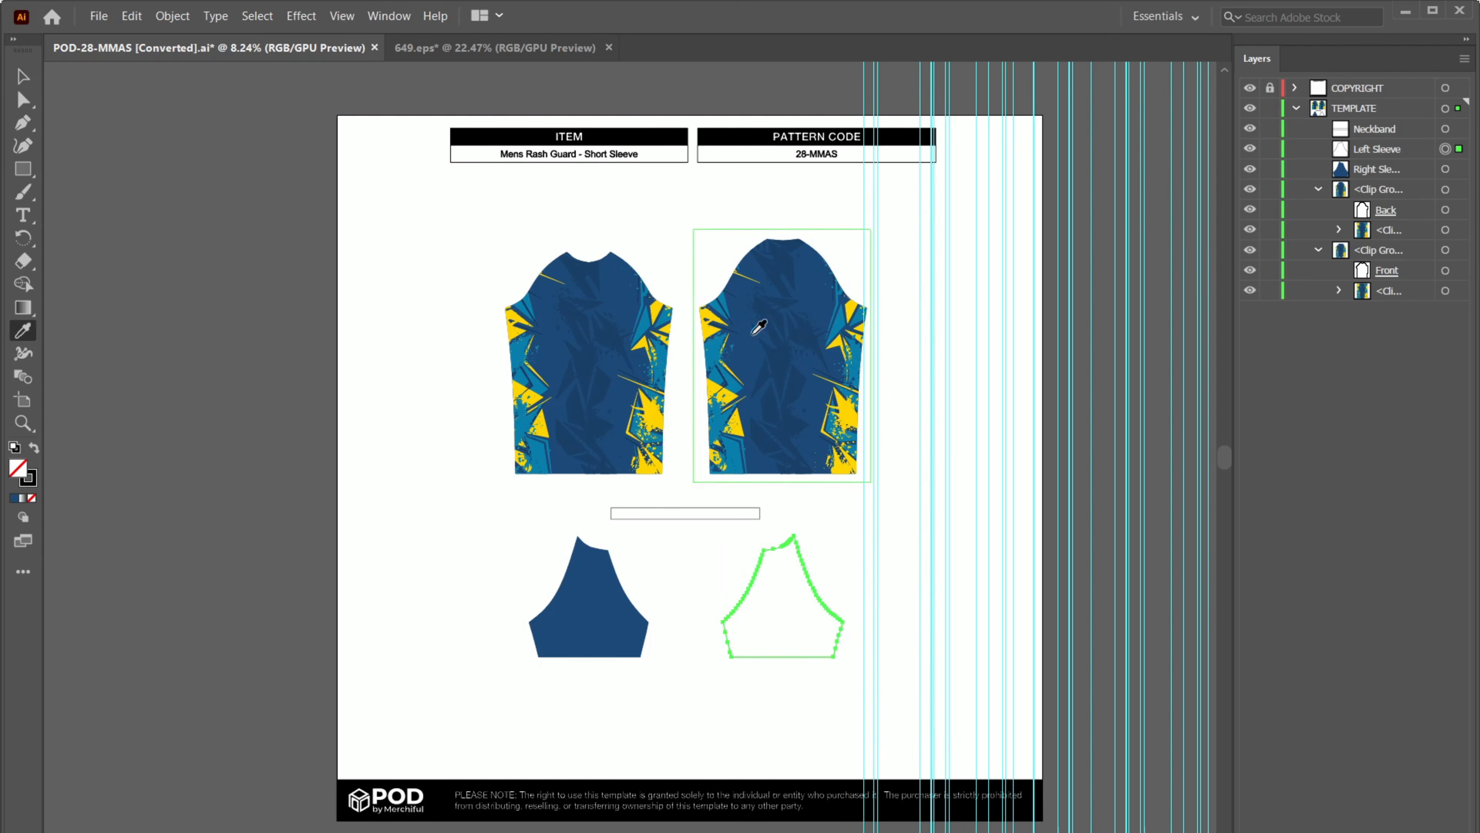
click(815, 291)
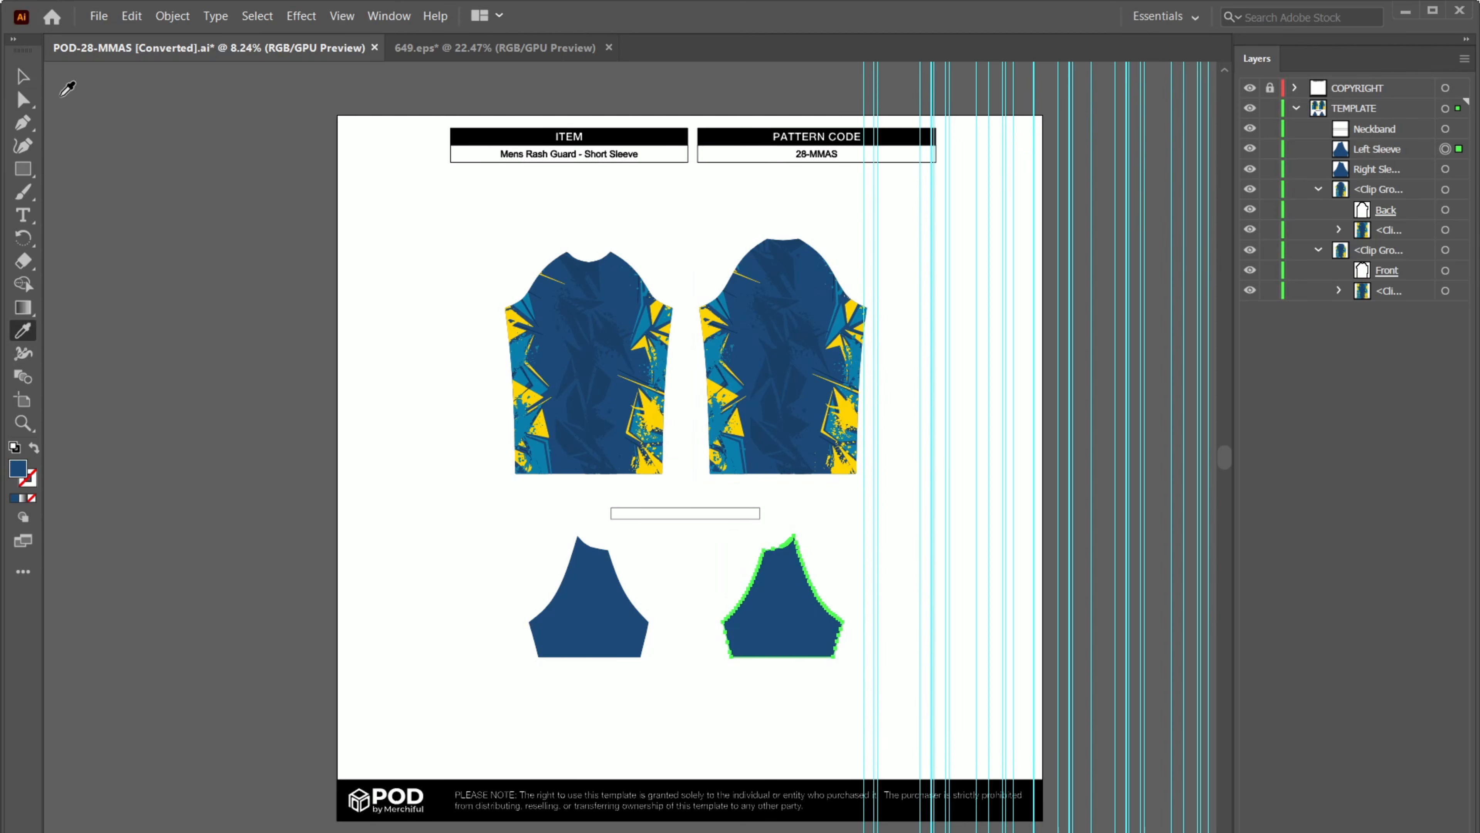
click(22, 76)
Step: Fill the Neckband piece with the yellow sampled from the front panel's artwork and deselect it
click(650, 519)
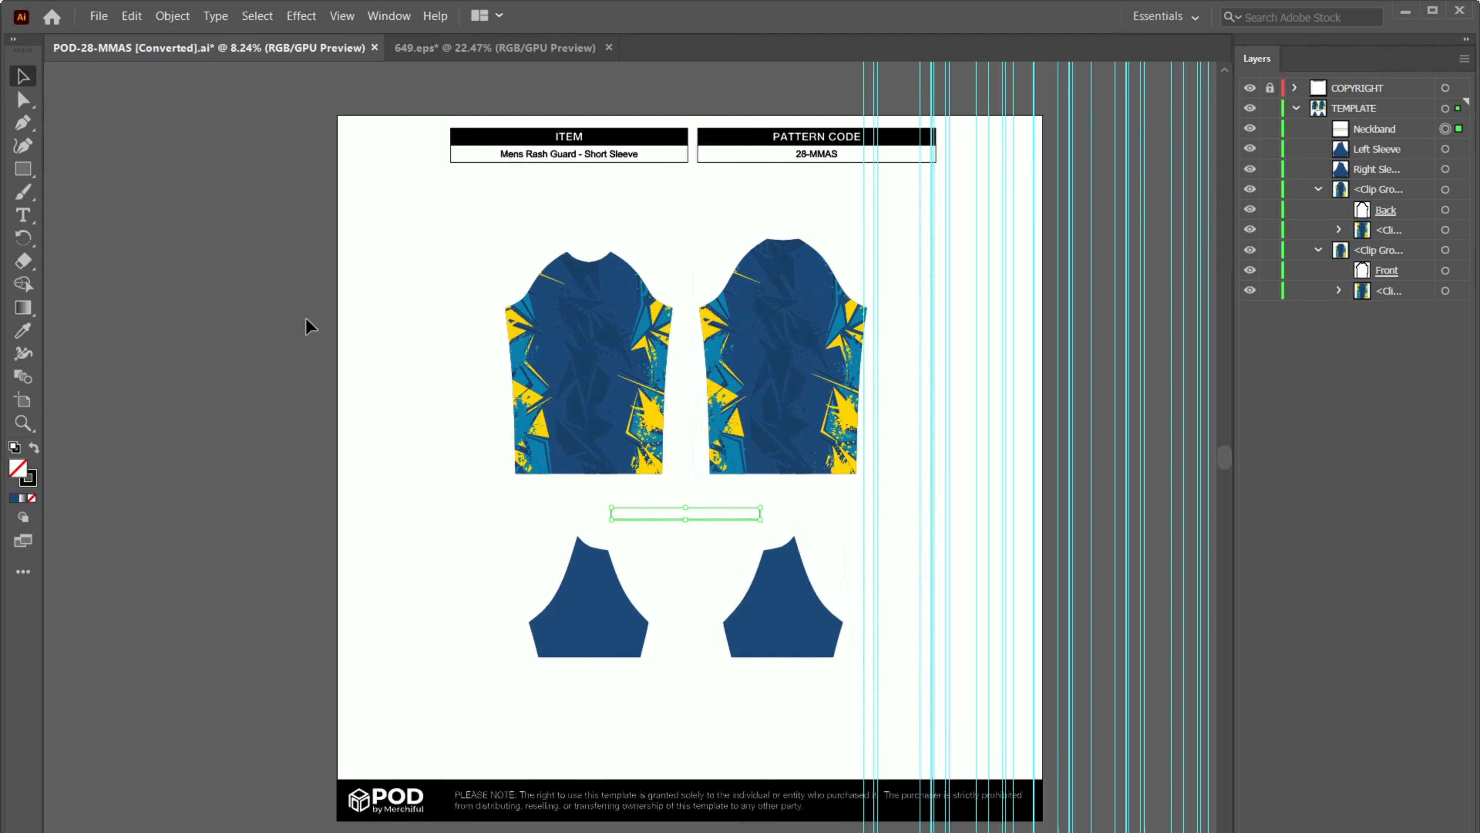
click(23, 330)
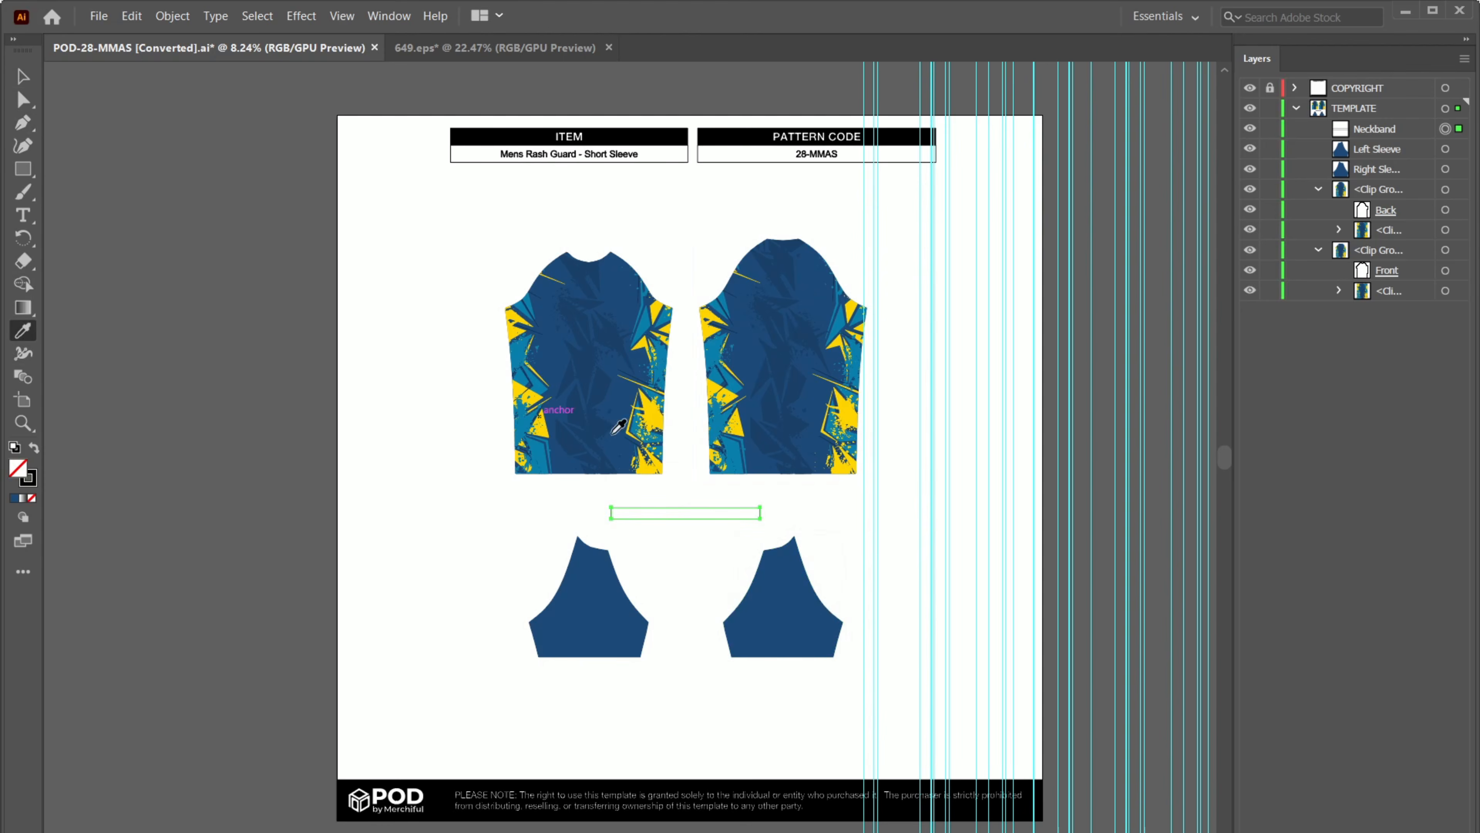
click(659, 411)
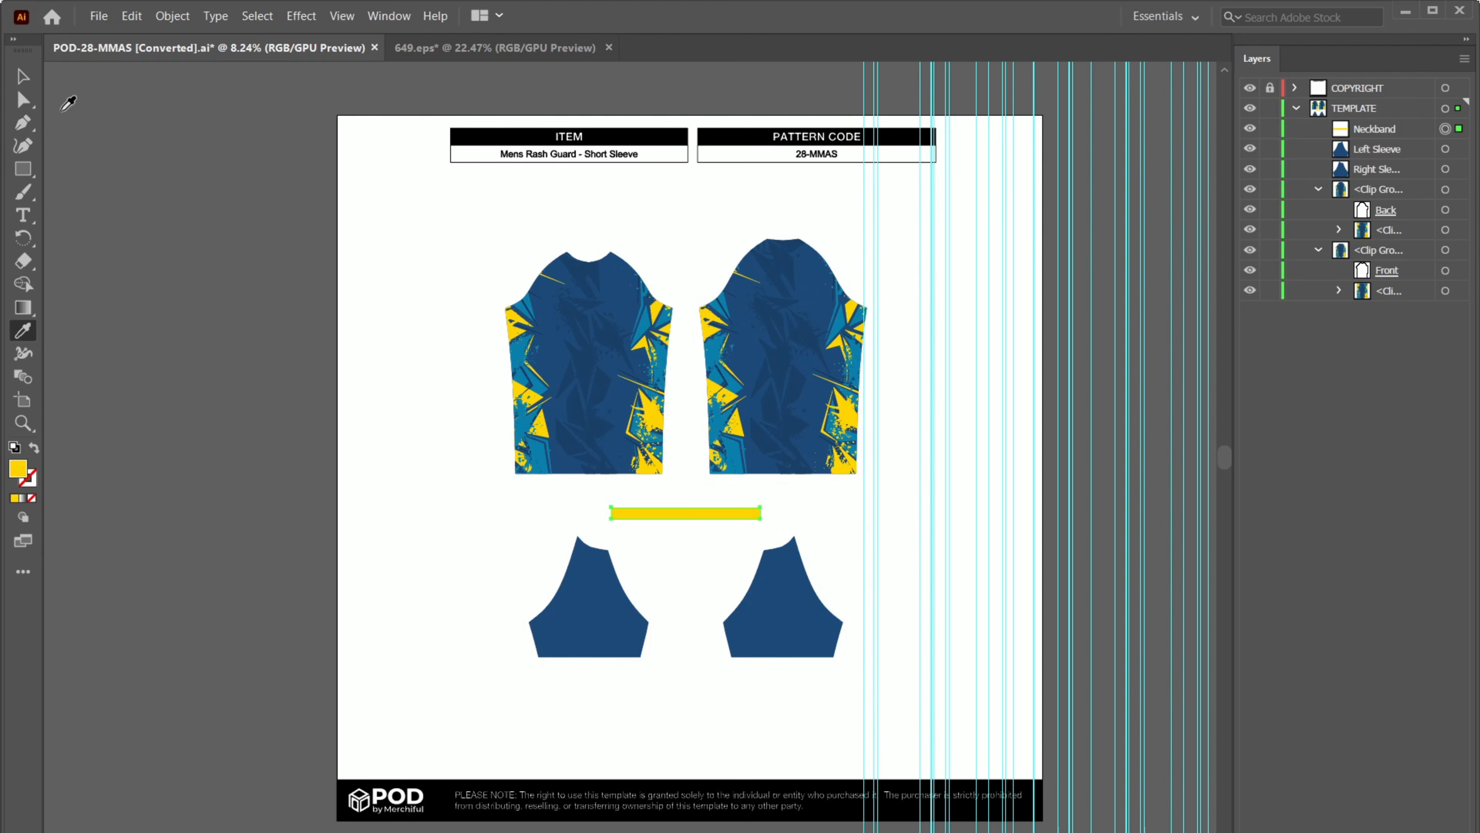
key(v)
click(432, 513)
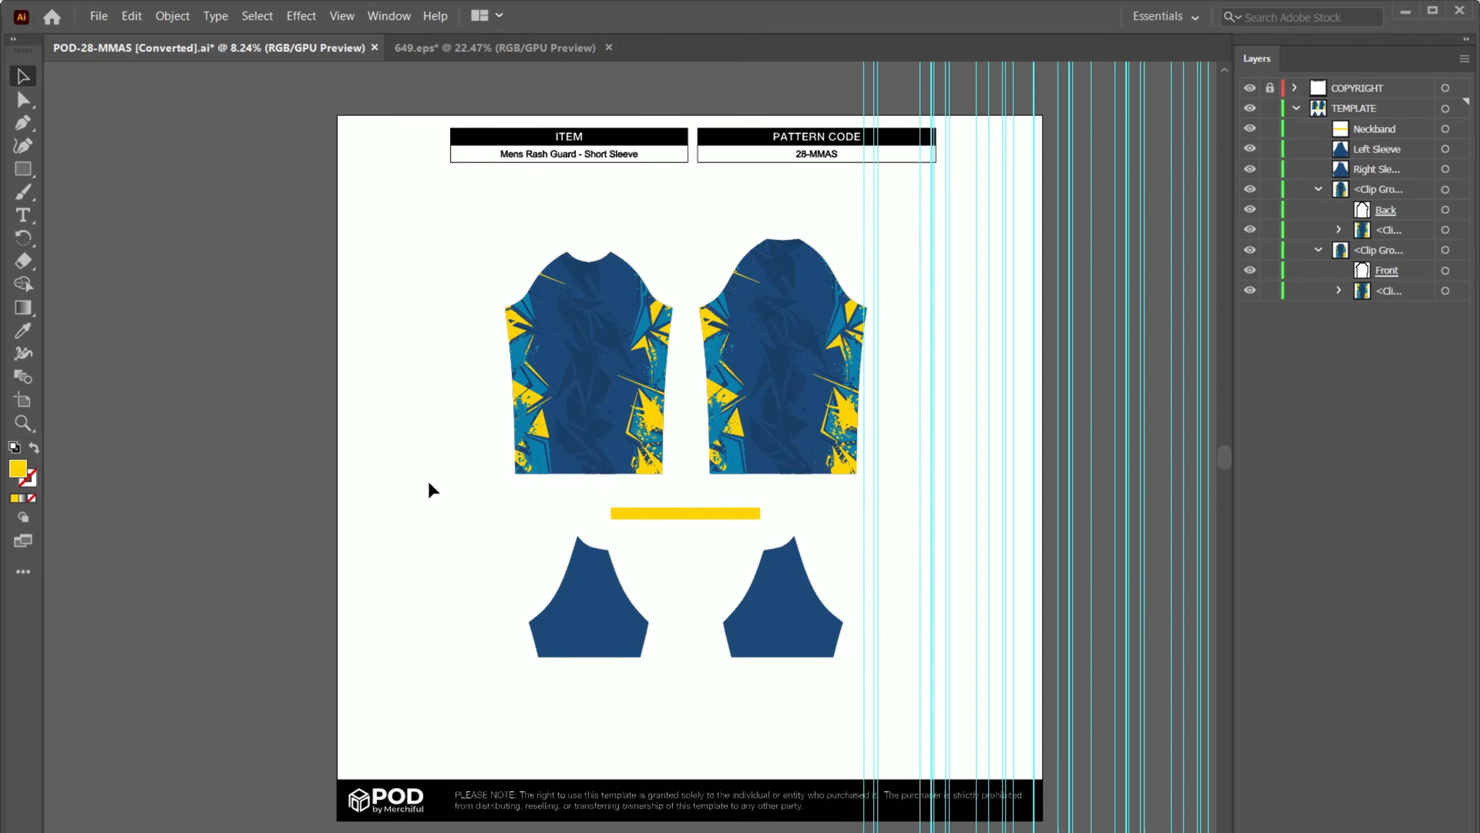
Step: Save a copy of the finished template to the Desktop as an Adobe PDF named Design
drag(673, 425, 588, 426)
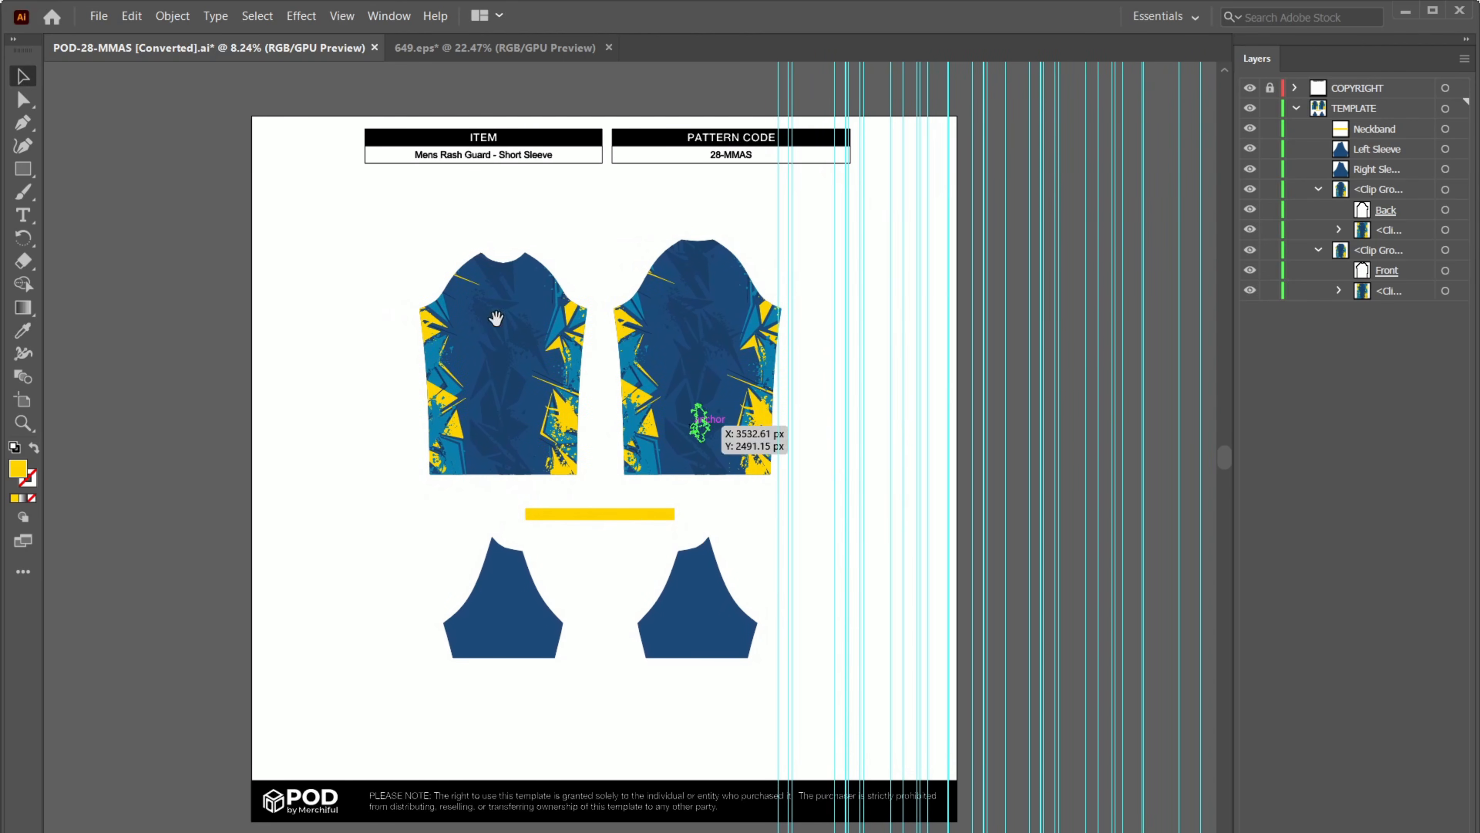
click(101, 17)
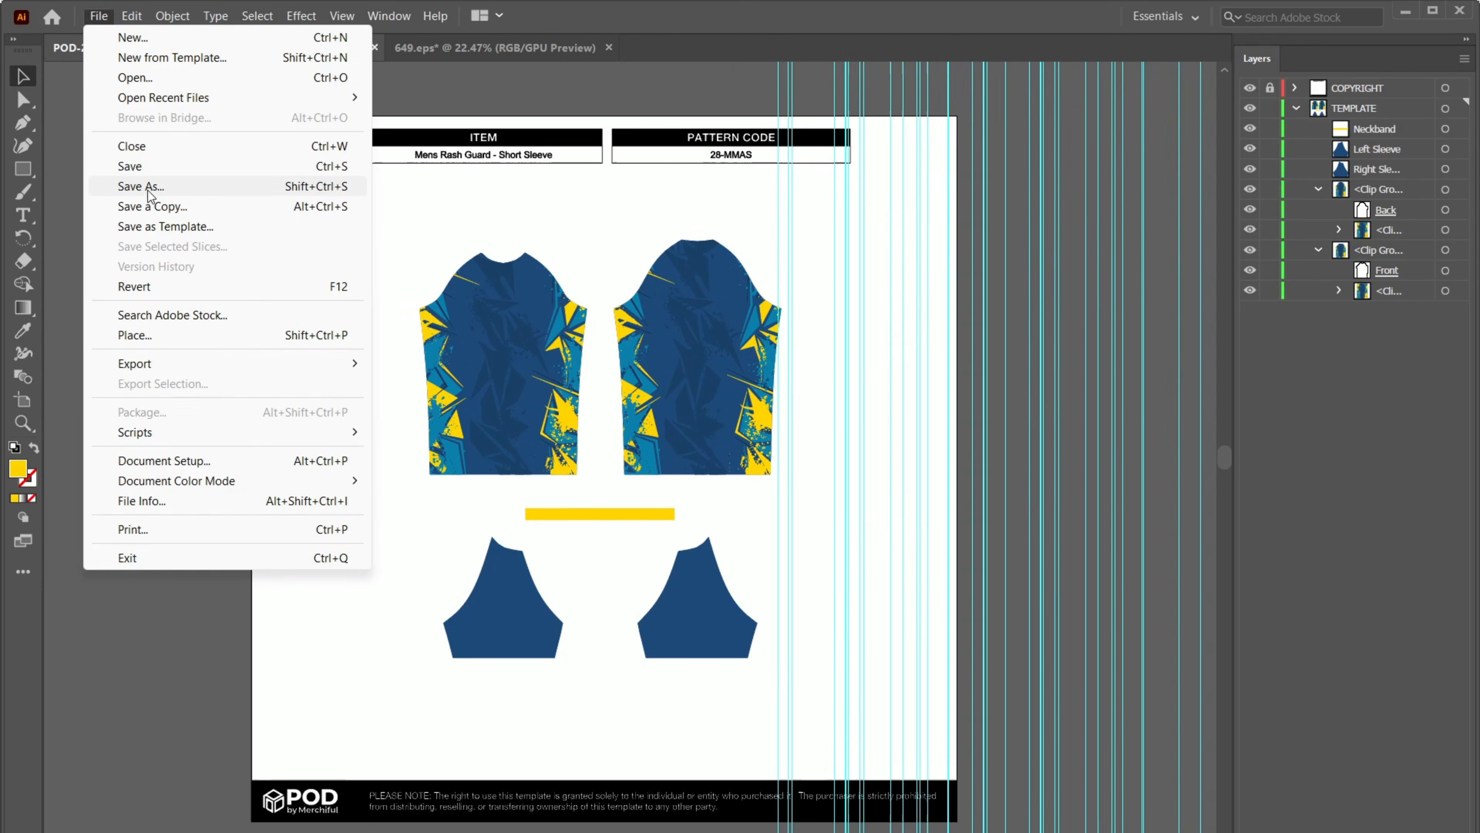
click(153, 207)
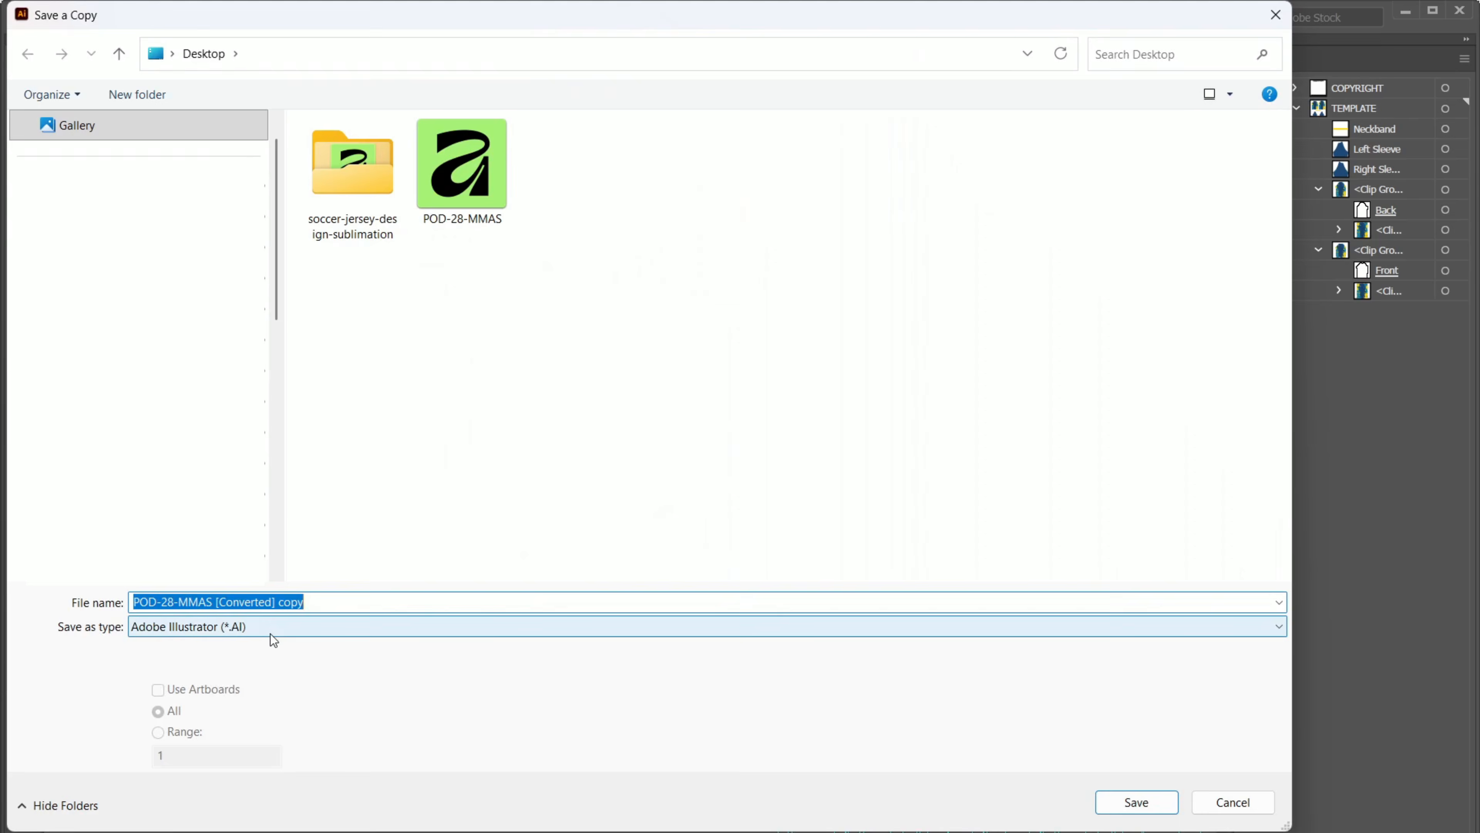
click(270, 634)
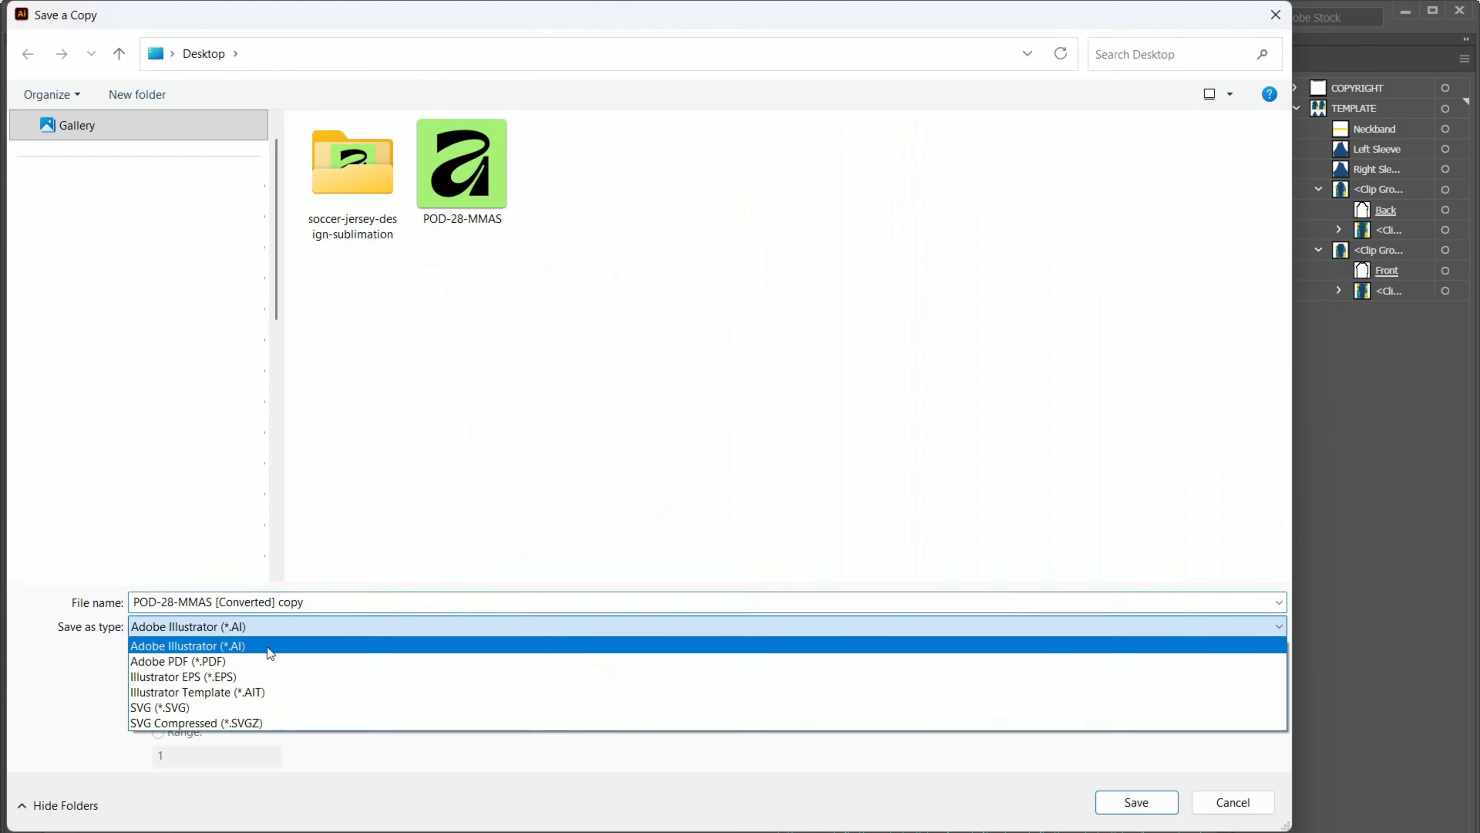
click(263, 662)
double_click(340, 602)
key(ctrl+a)
text(D)
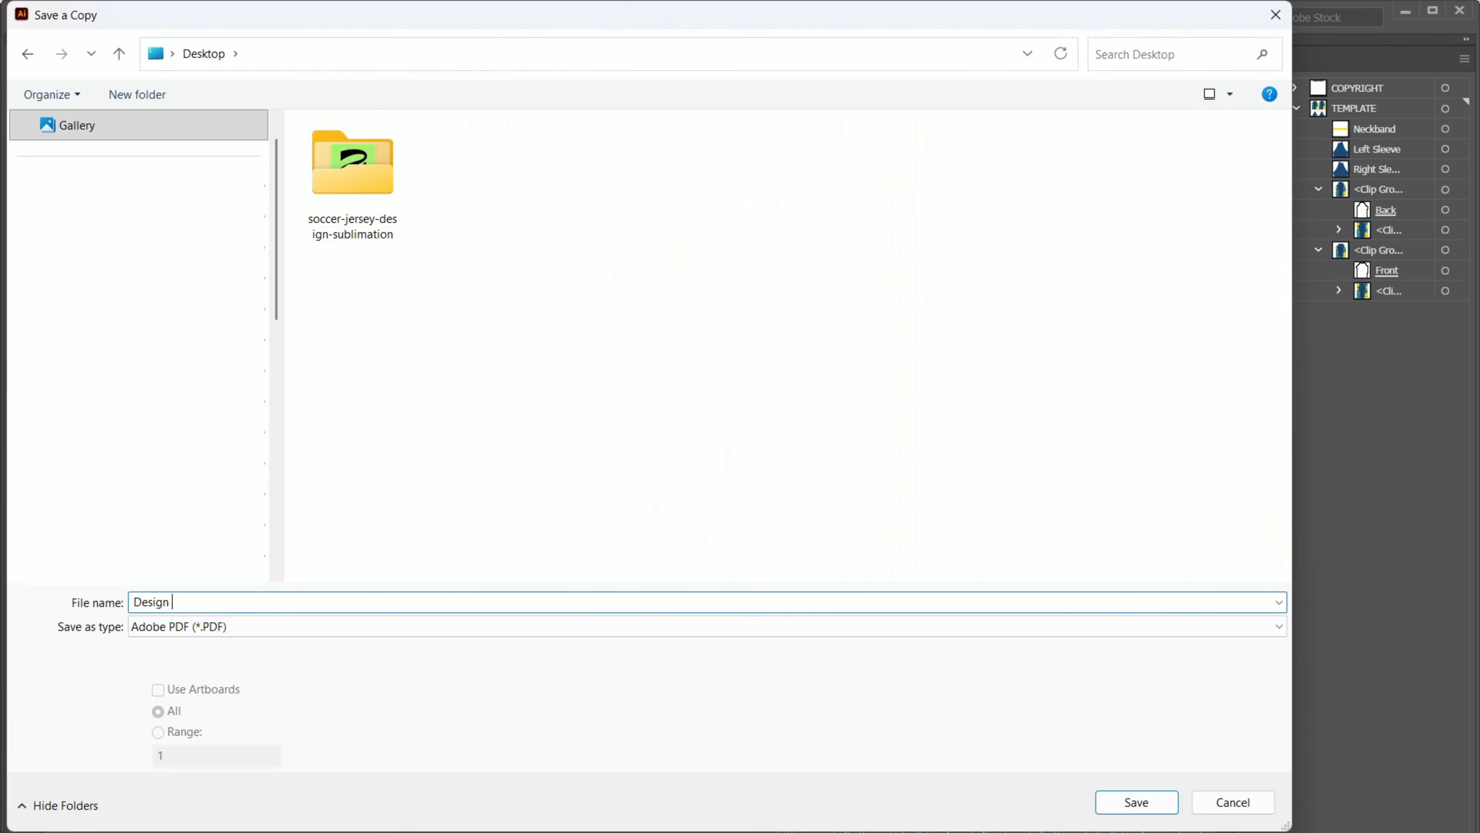
key(Return)
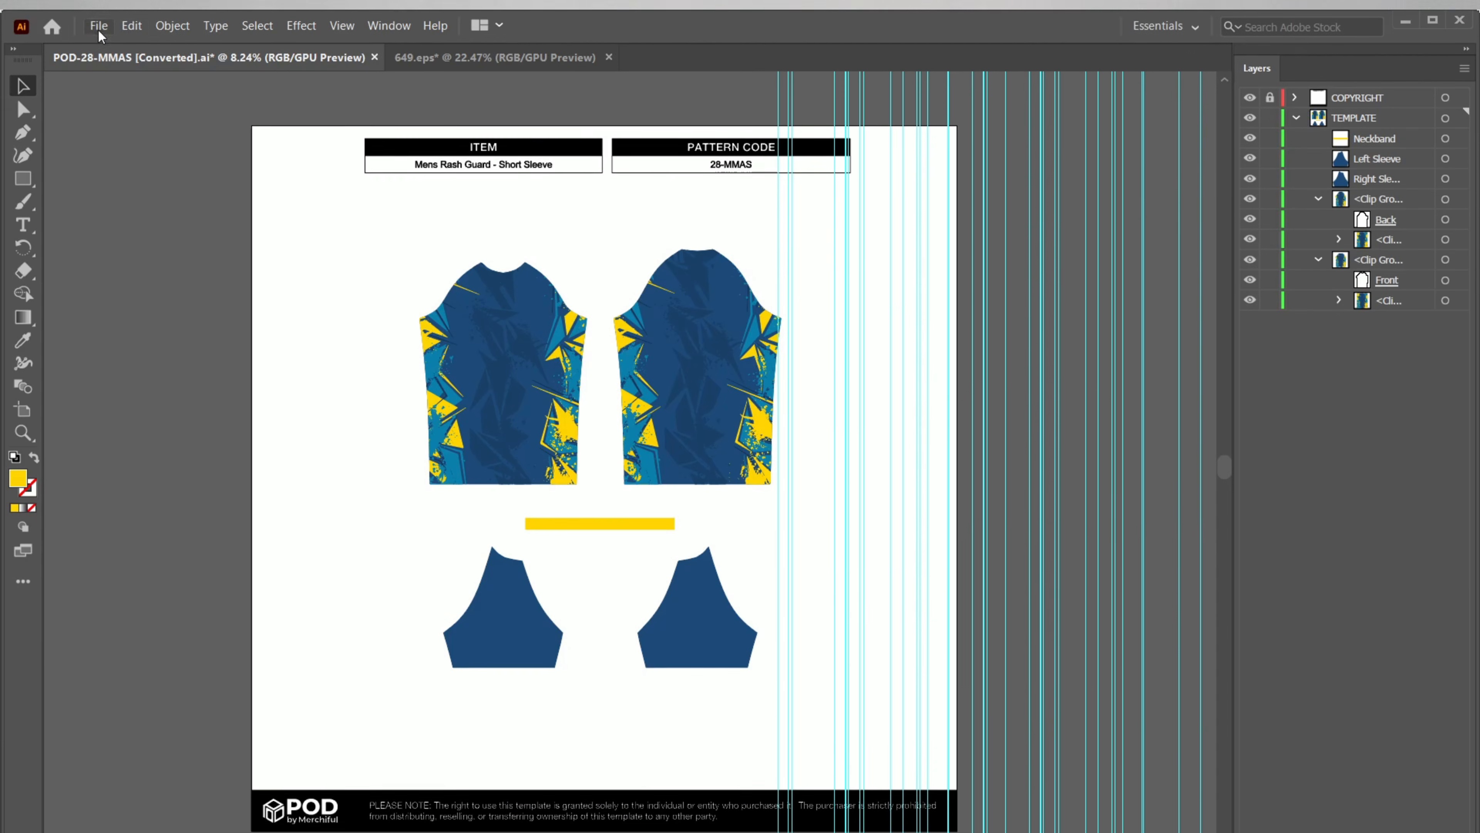
Step: Export the finished template to the Desktop as a JPEG named Design 2 - JPG, accepting the offered JPEG options
click(98, 26)
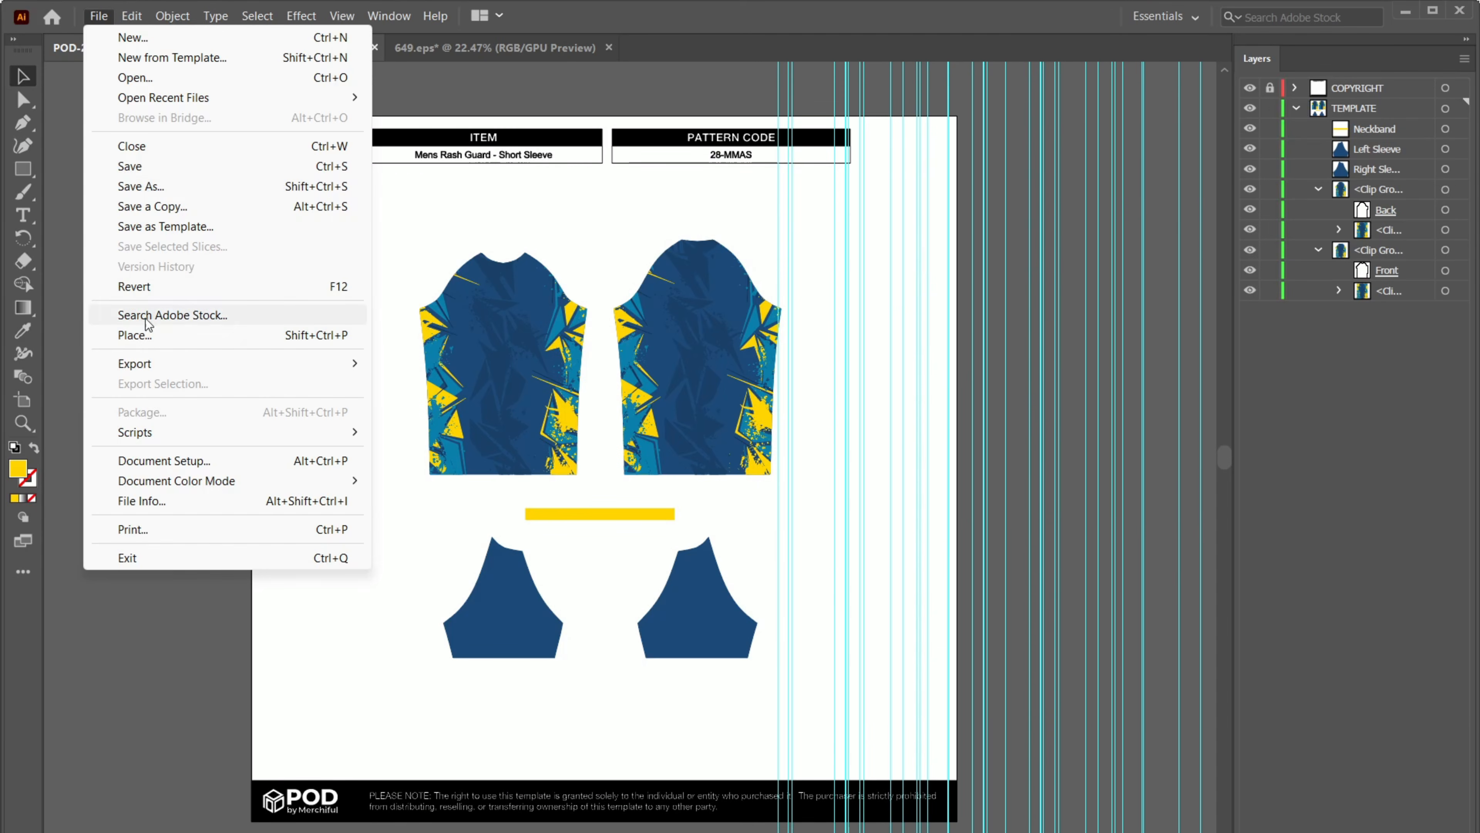
mouse_move(150, 365)
click(405, 383)
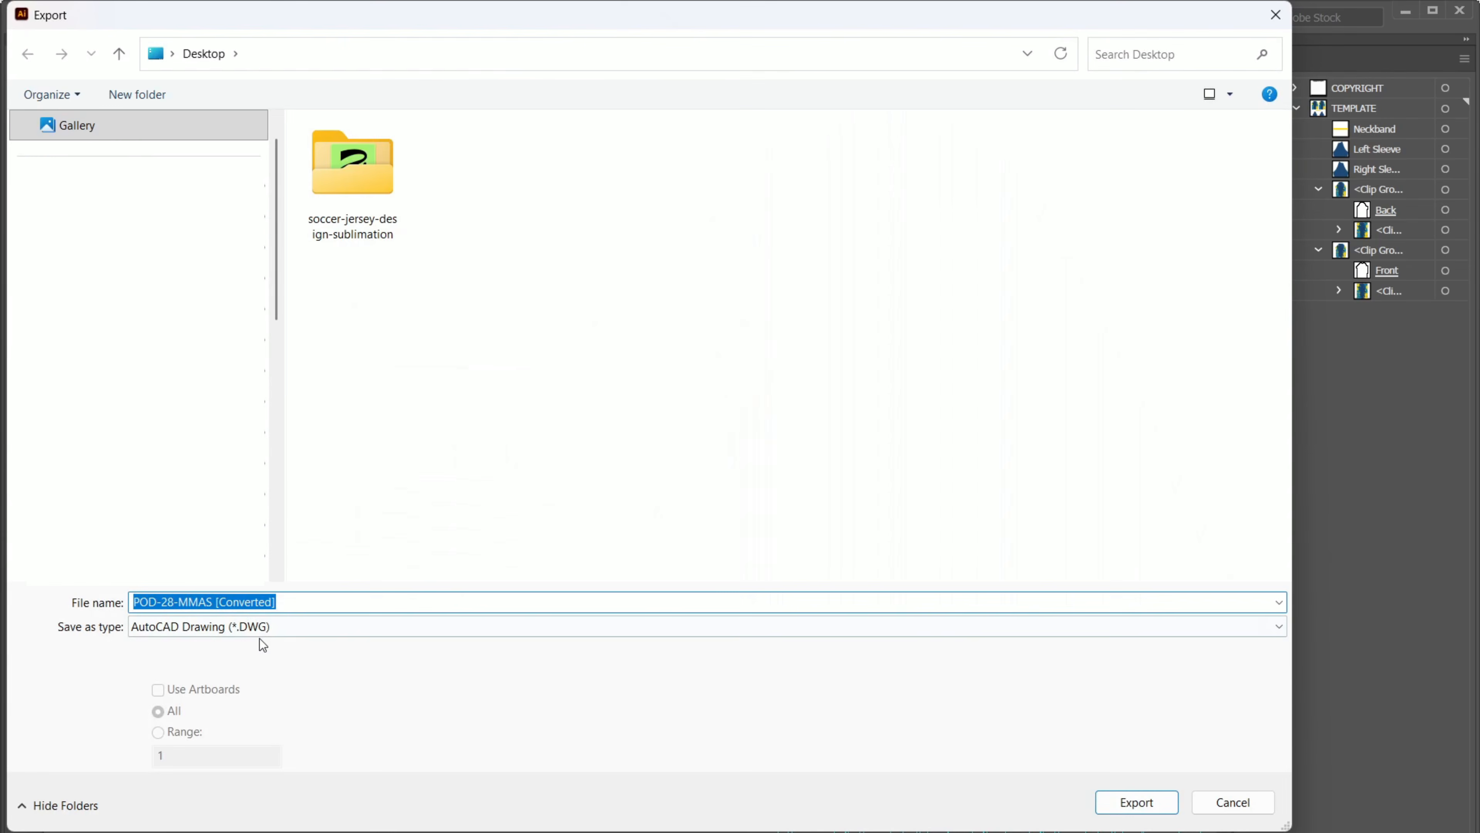
click(262, 630)
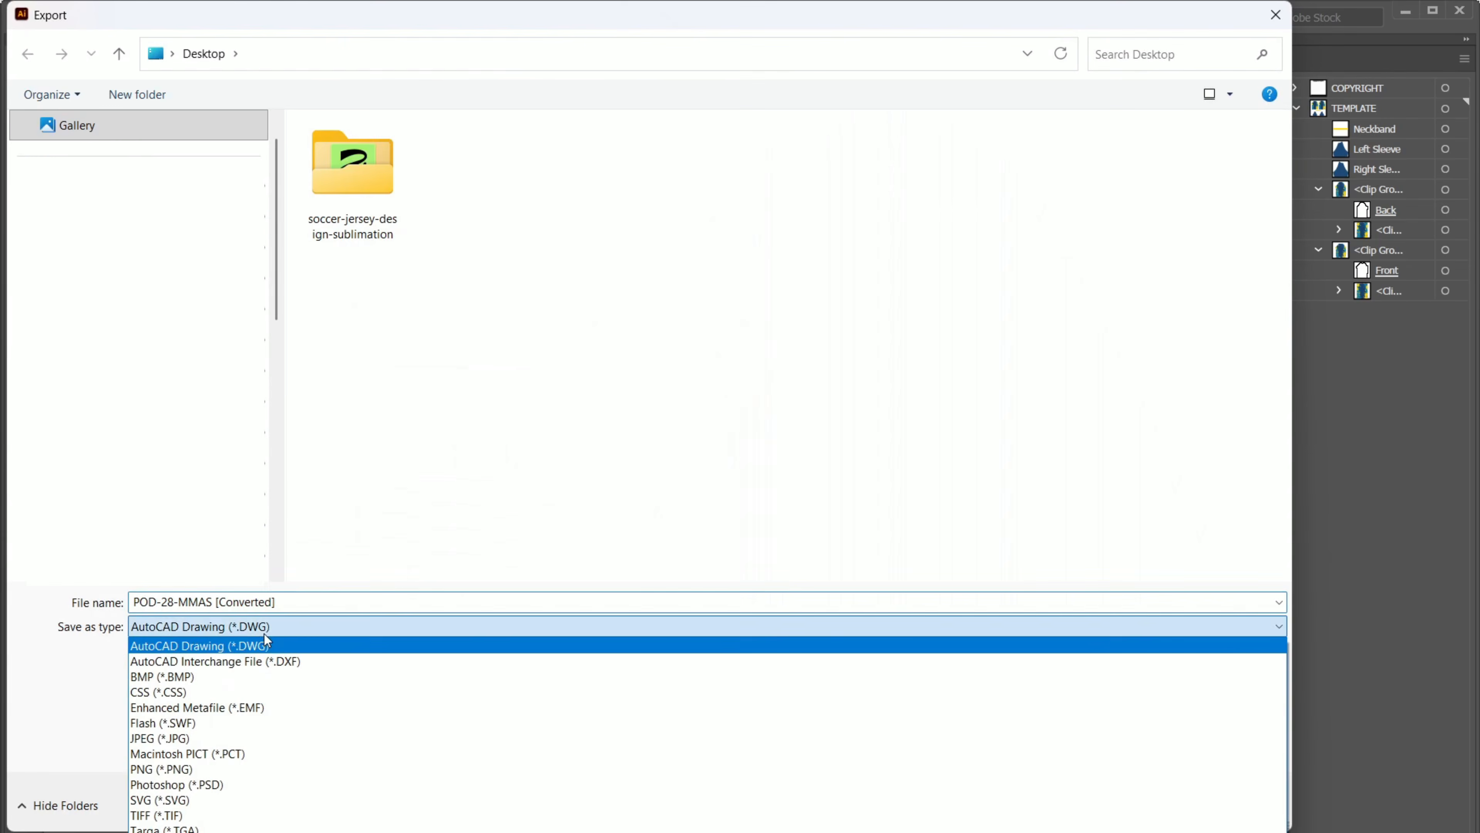
click(258, 736)
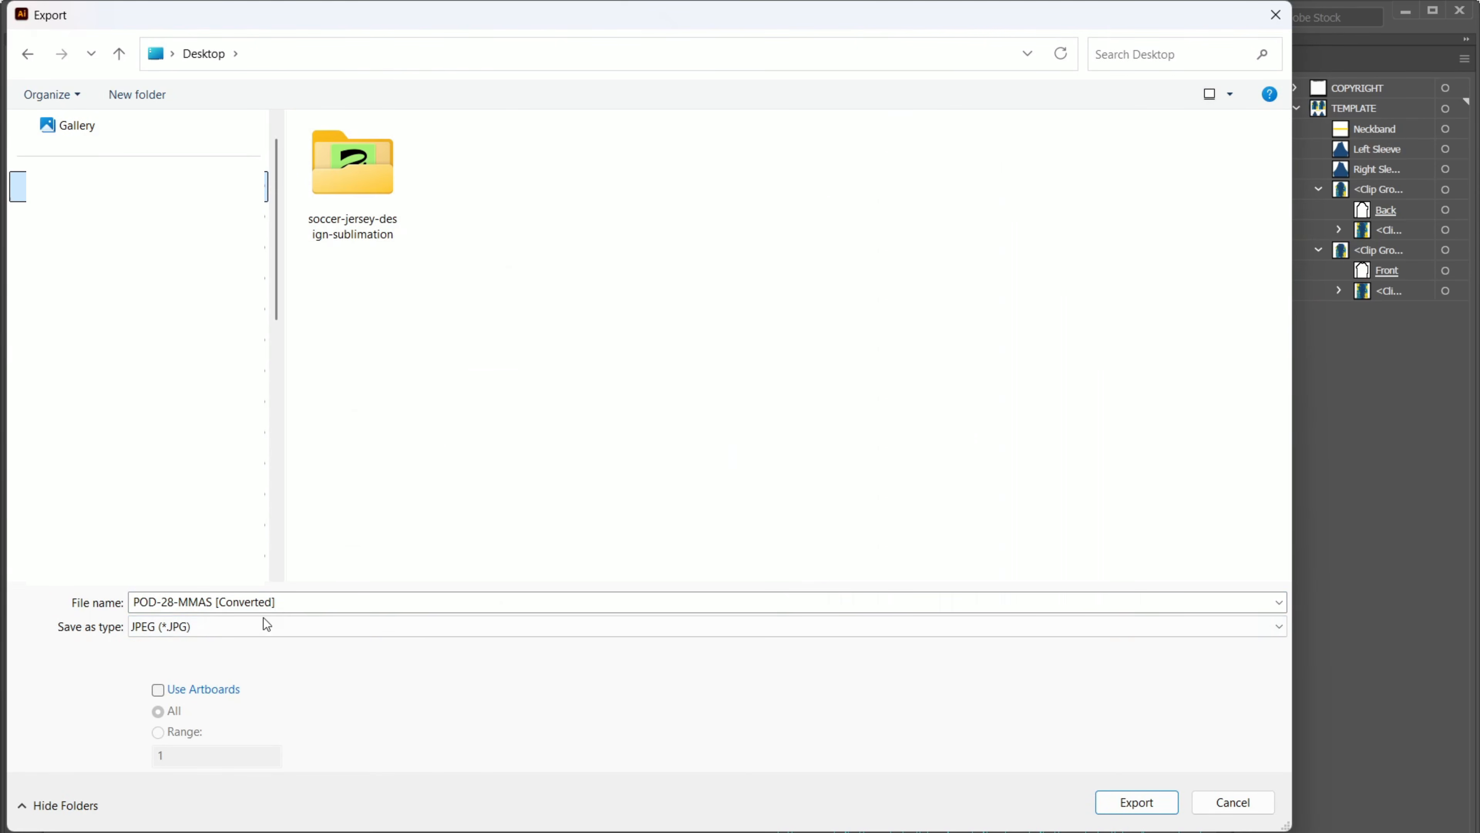
click(298, 608)
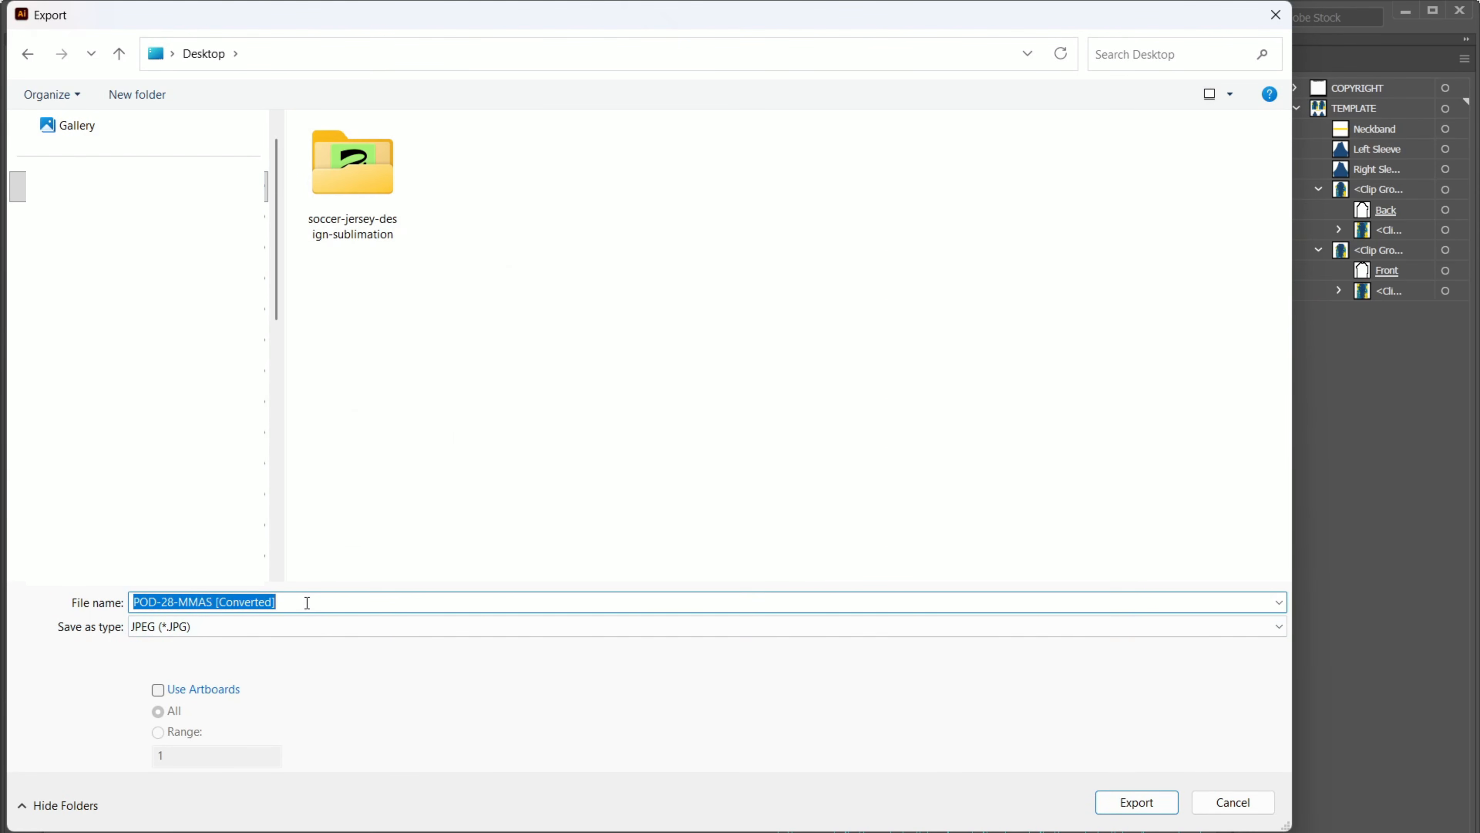
text(Design 2 - JPG)
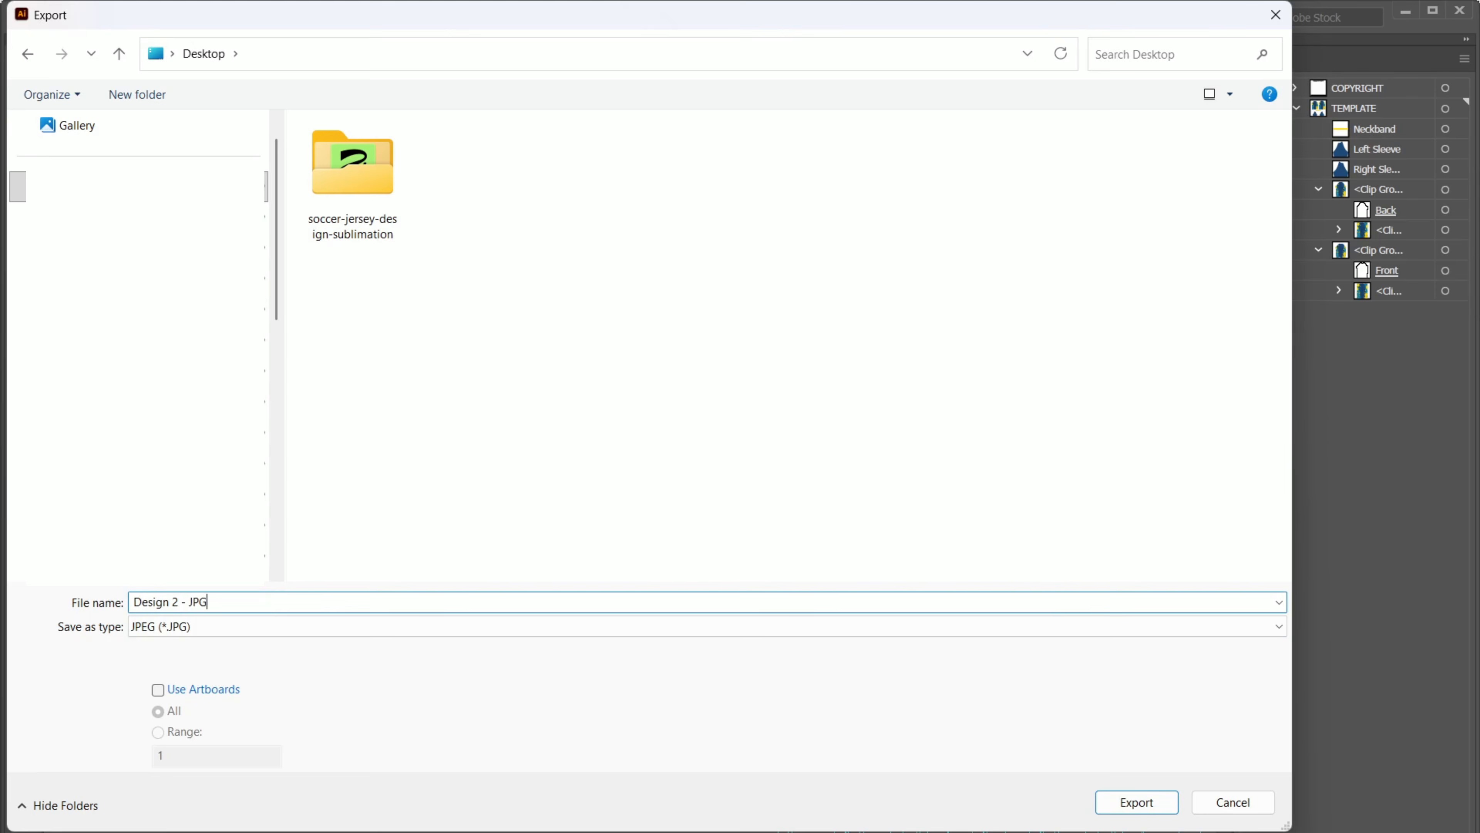
key(Return)
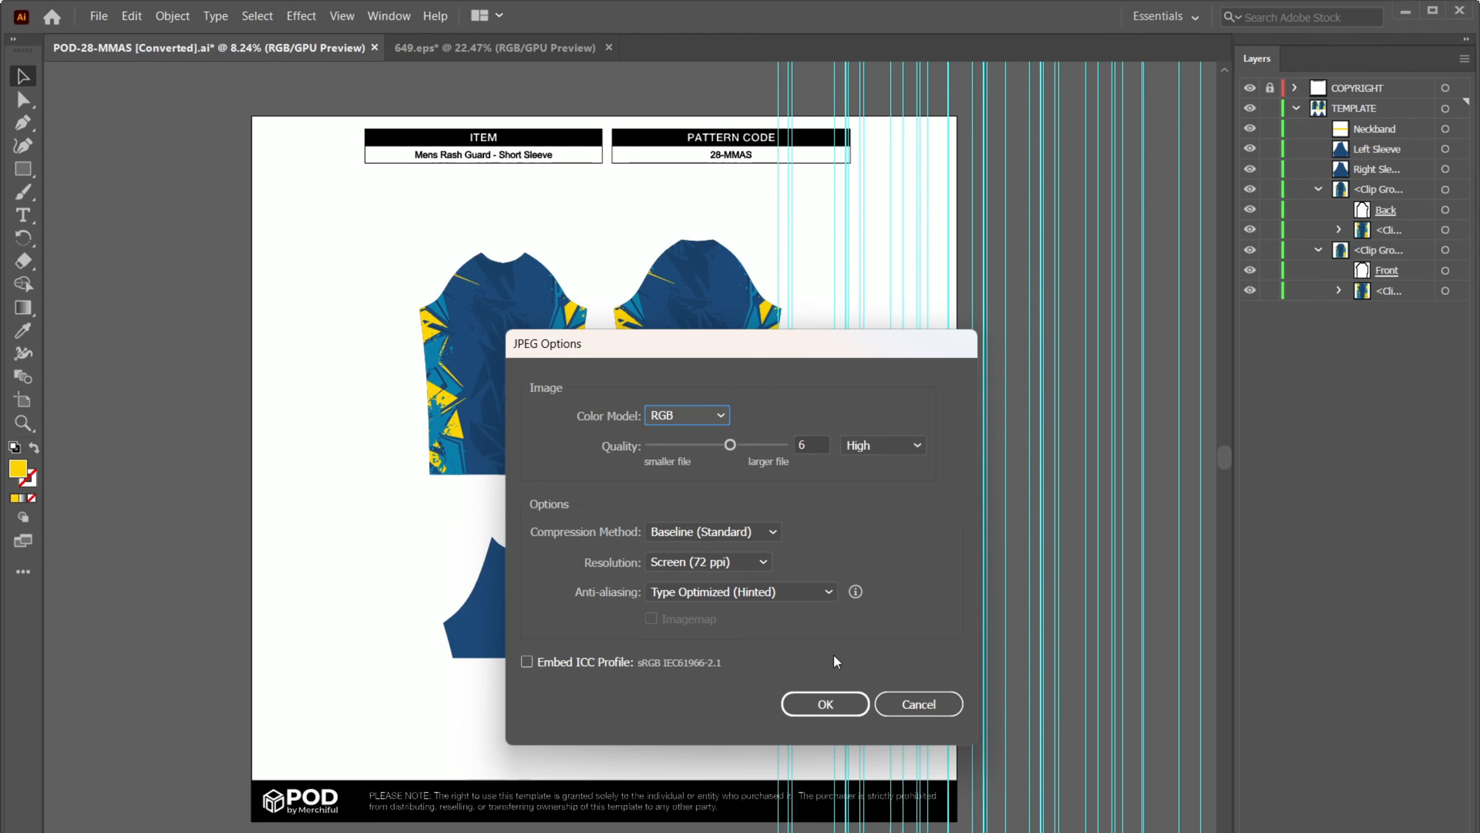
click(831, 701)
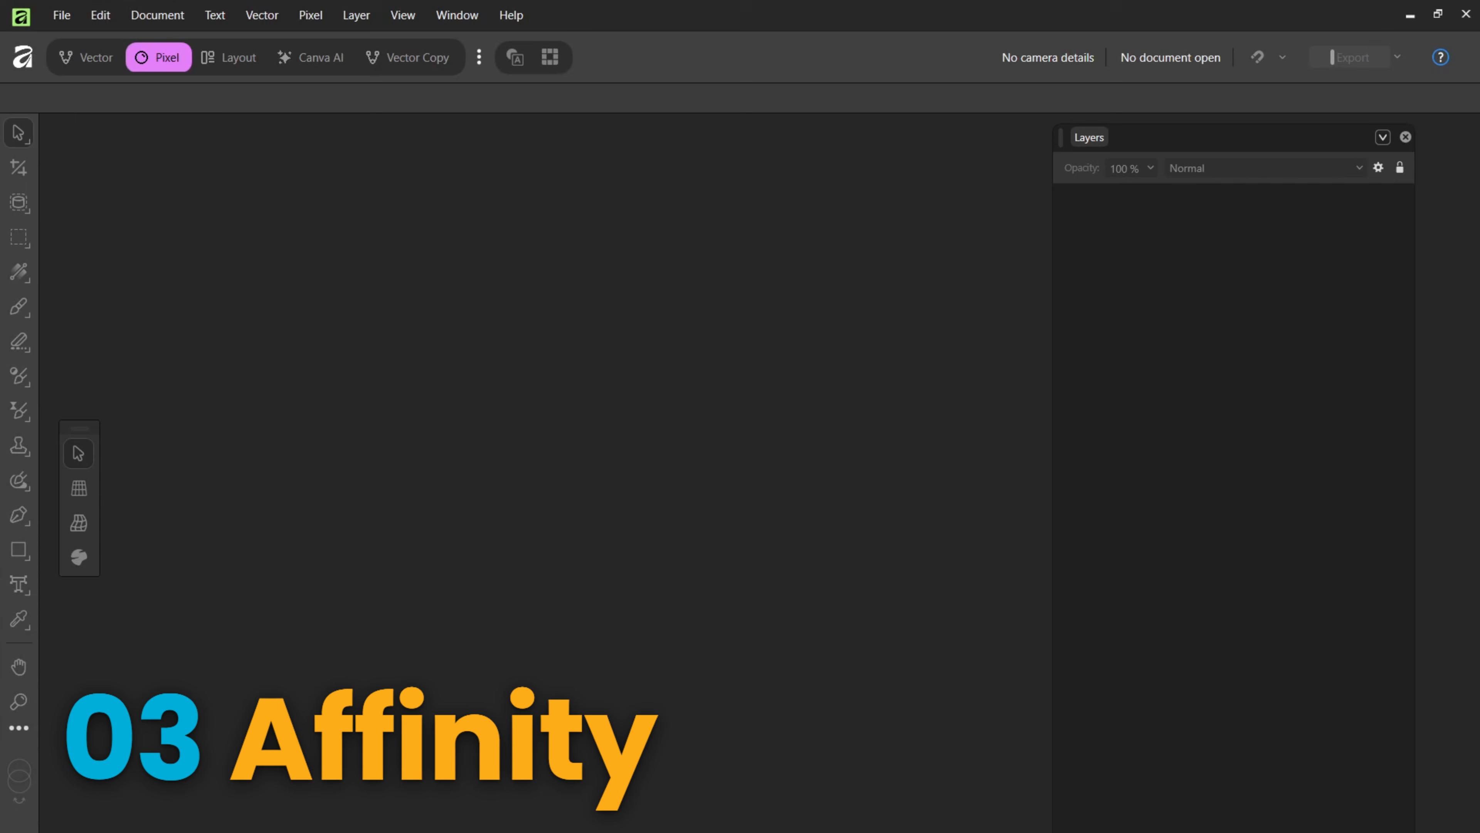
Step: Switch to Affinity and open the POD-28-MMAS template from the Desktop, importing all pages as artboards at 300 DPI
click(58, 15)
click(107, 201)
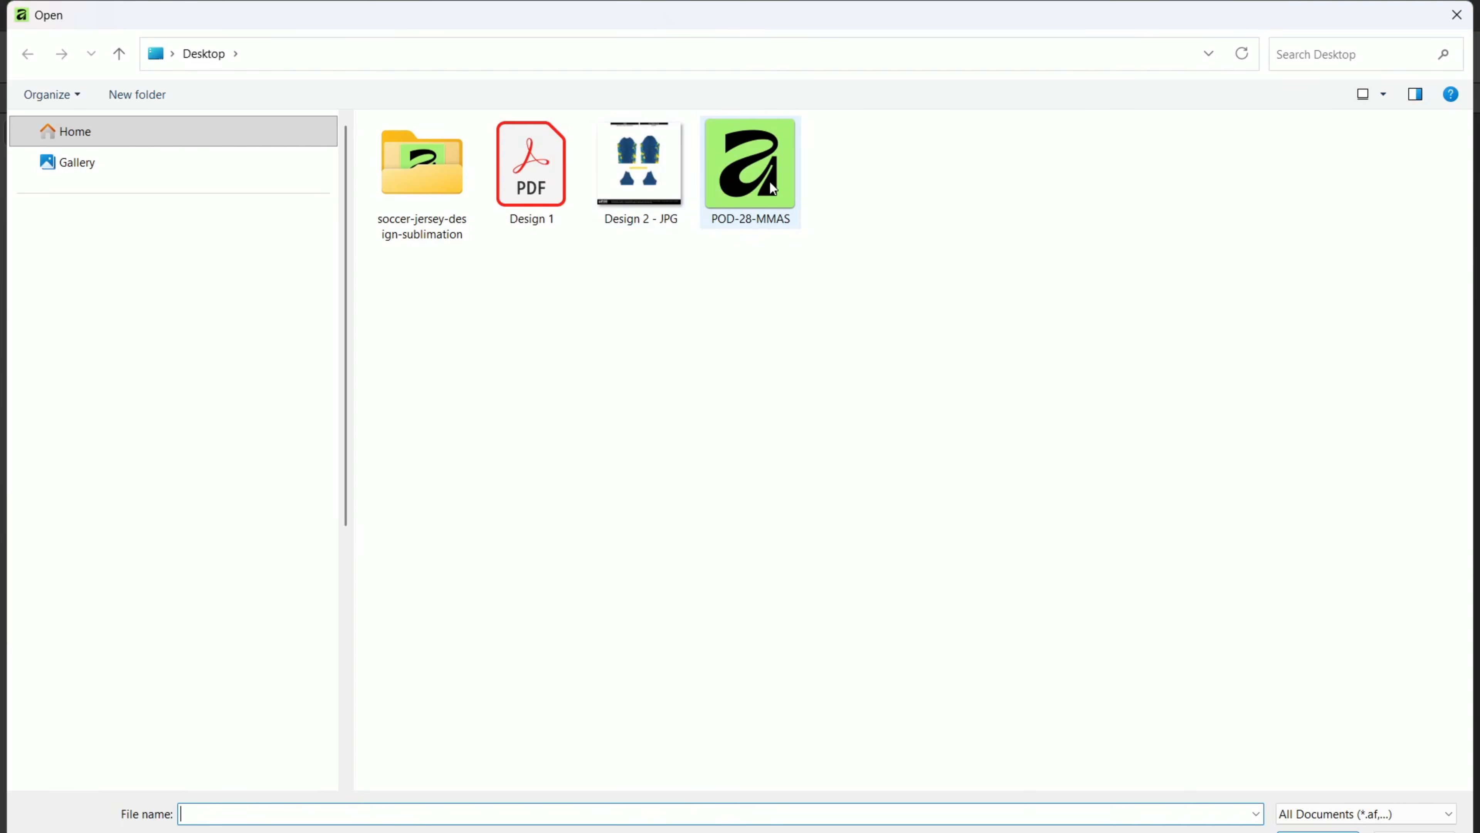
double_click(771, 182)
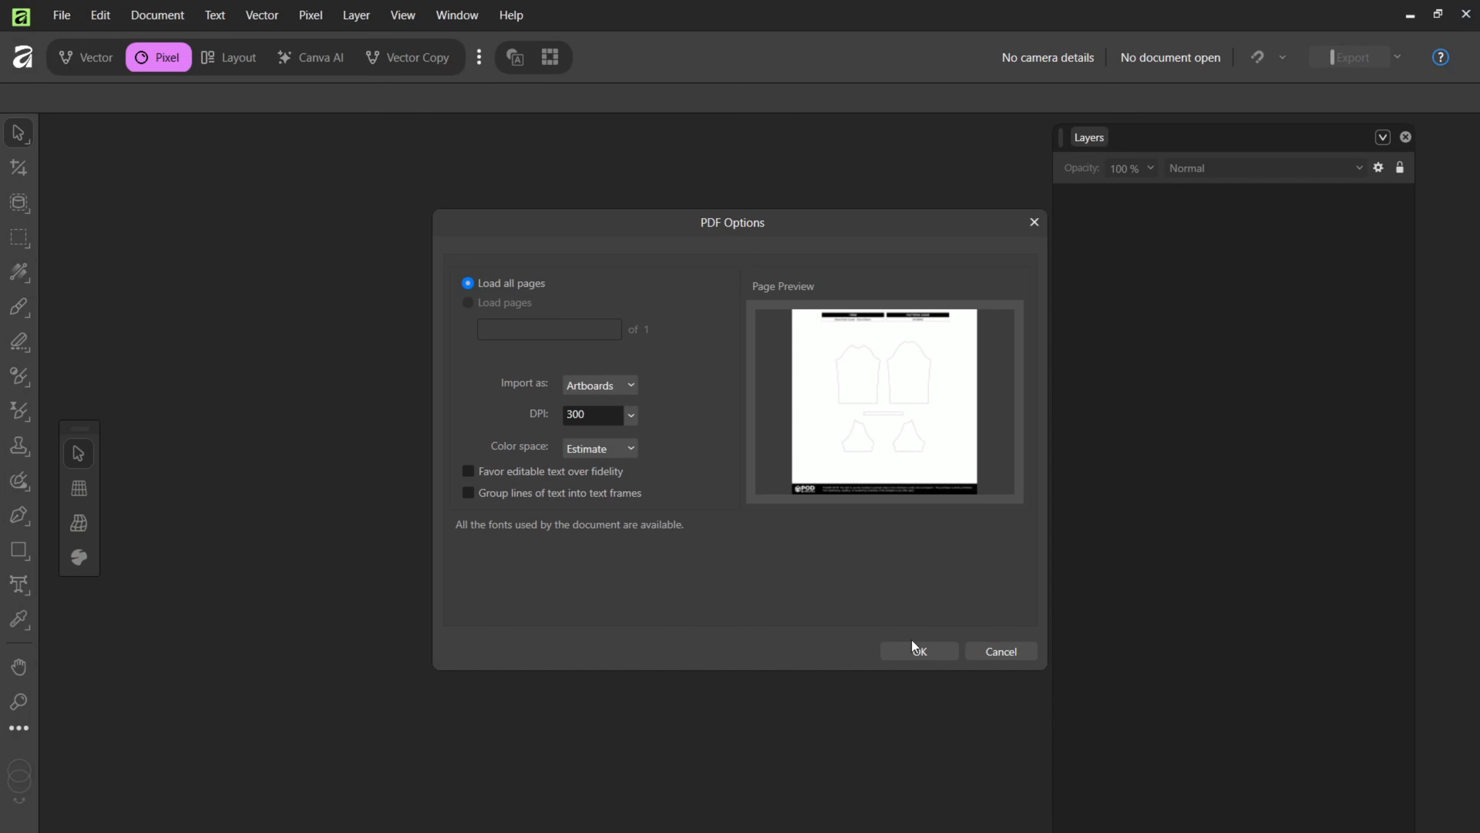
click(915, 653)
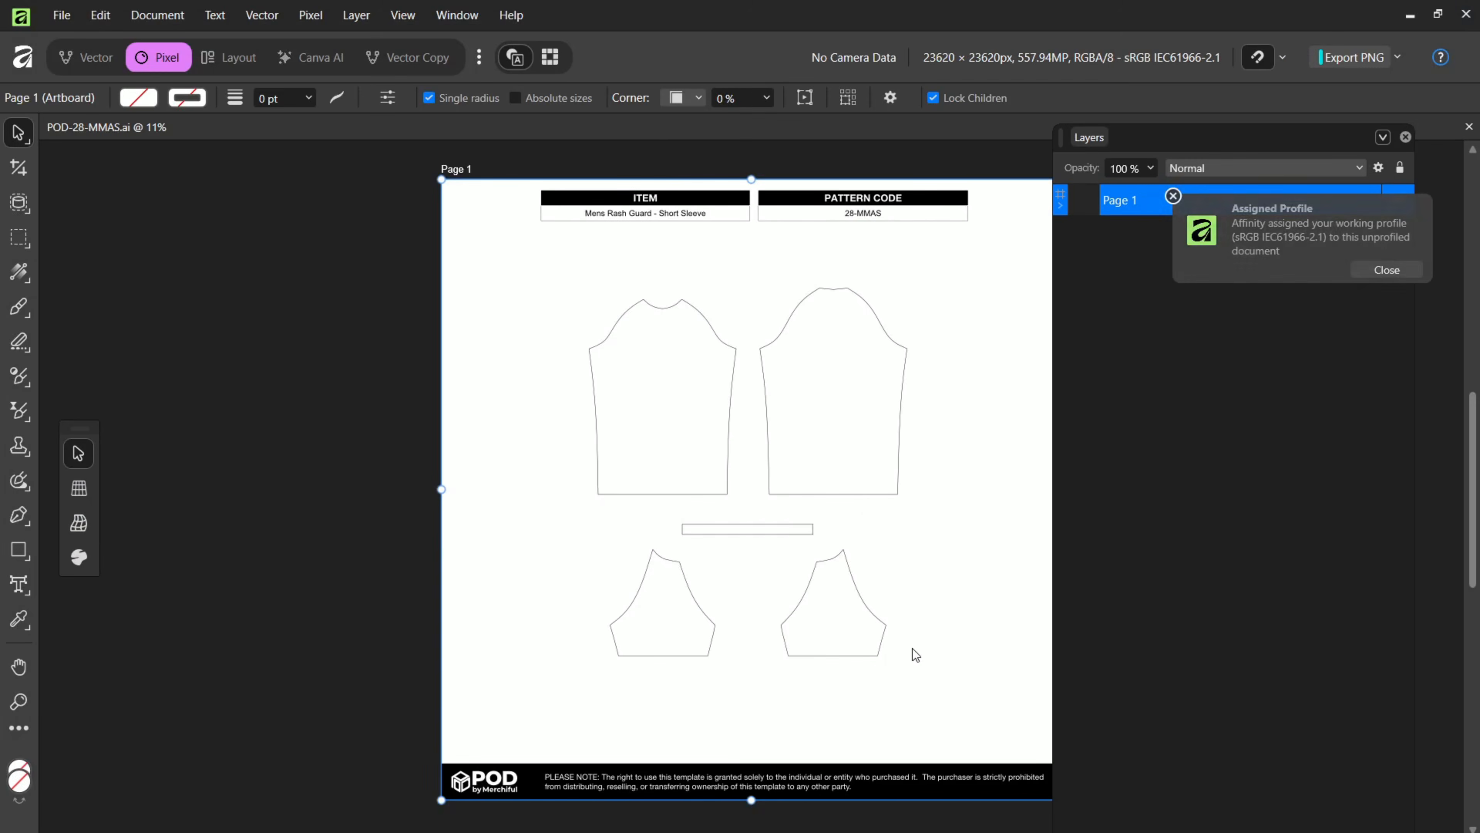
drag(845, 424, 657, 419)
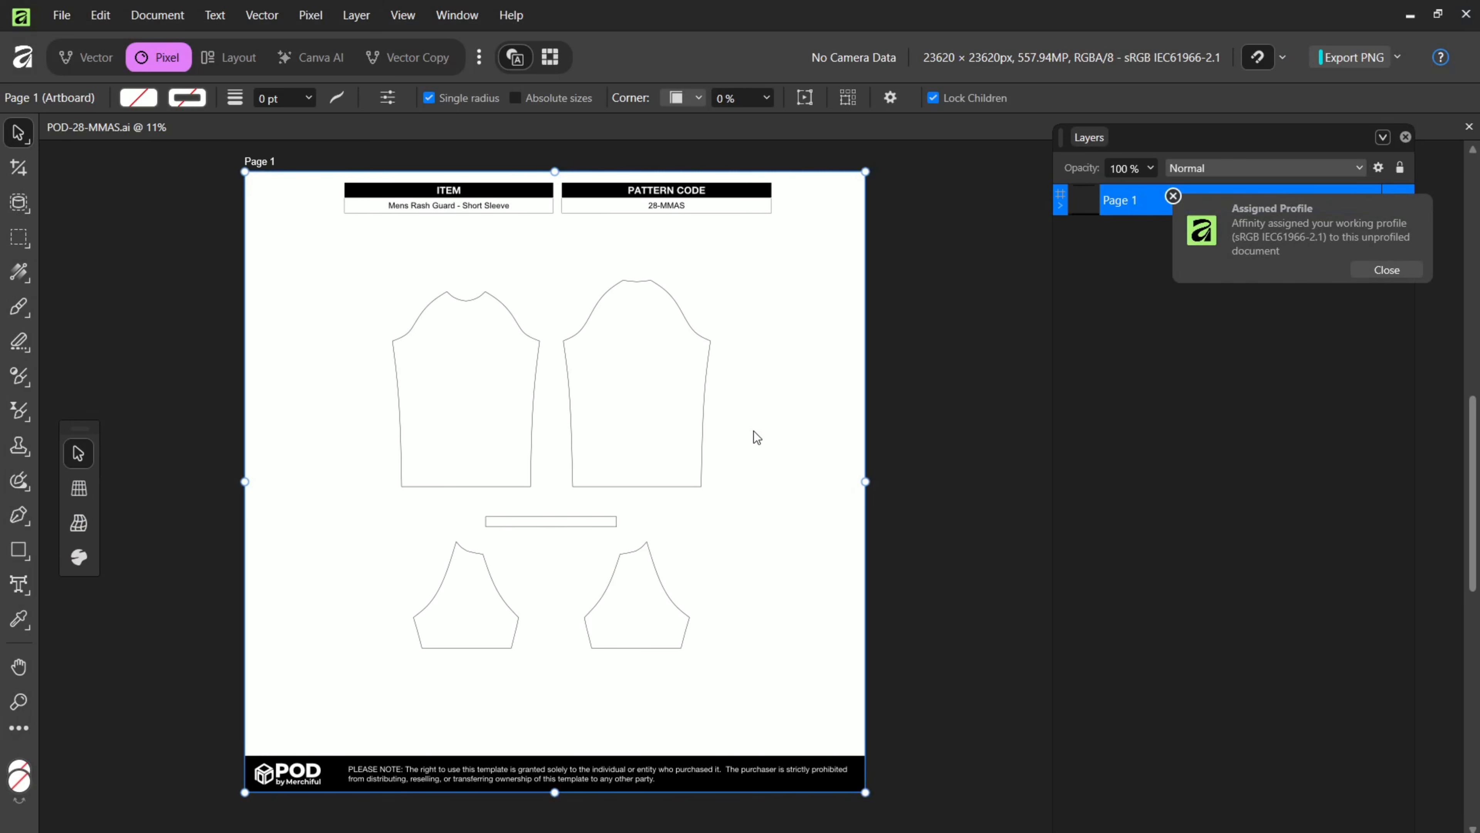
Step: Open 649.eps from the soccer-jersey-design-sublimation folder and expand its layer to list the groups
click(61, 15)
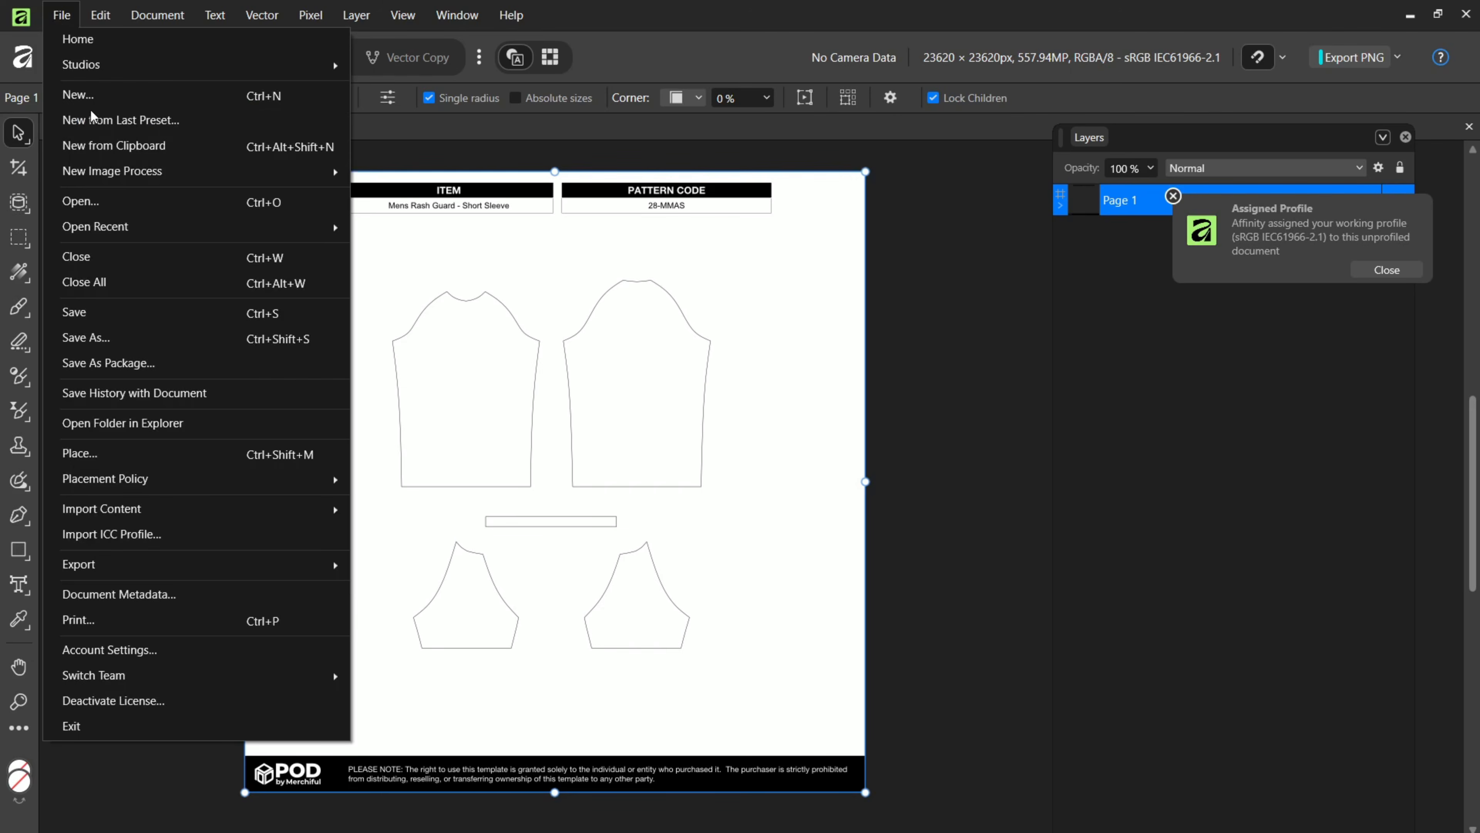
click(115, 202)
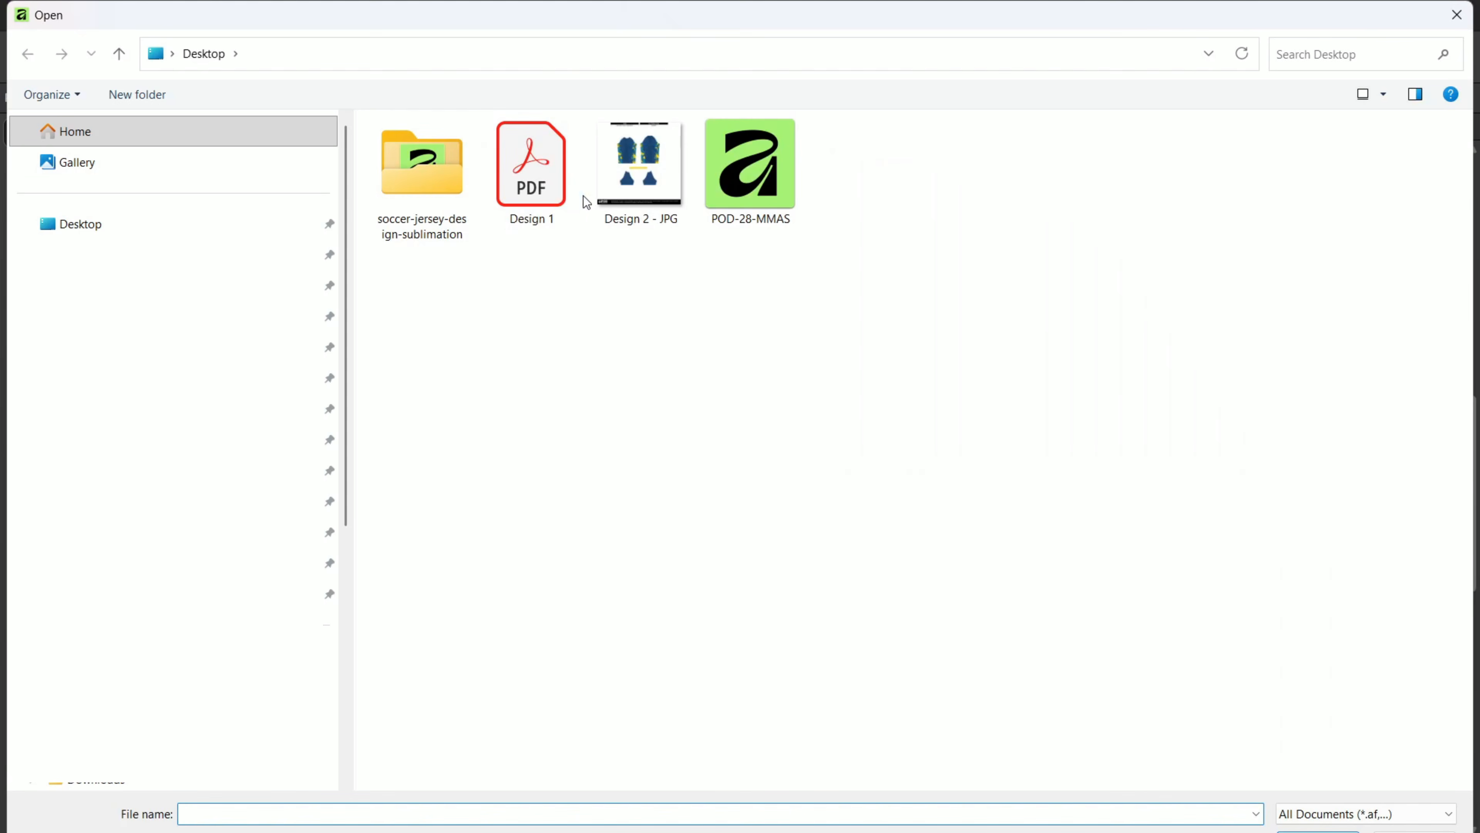
click(446, 184)
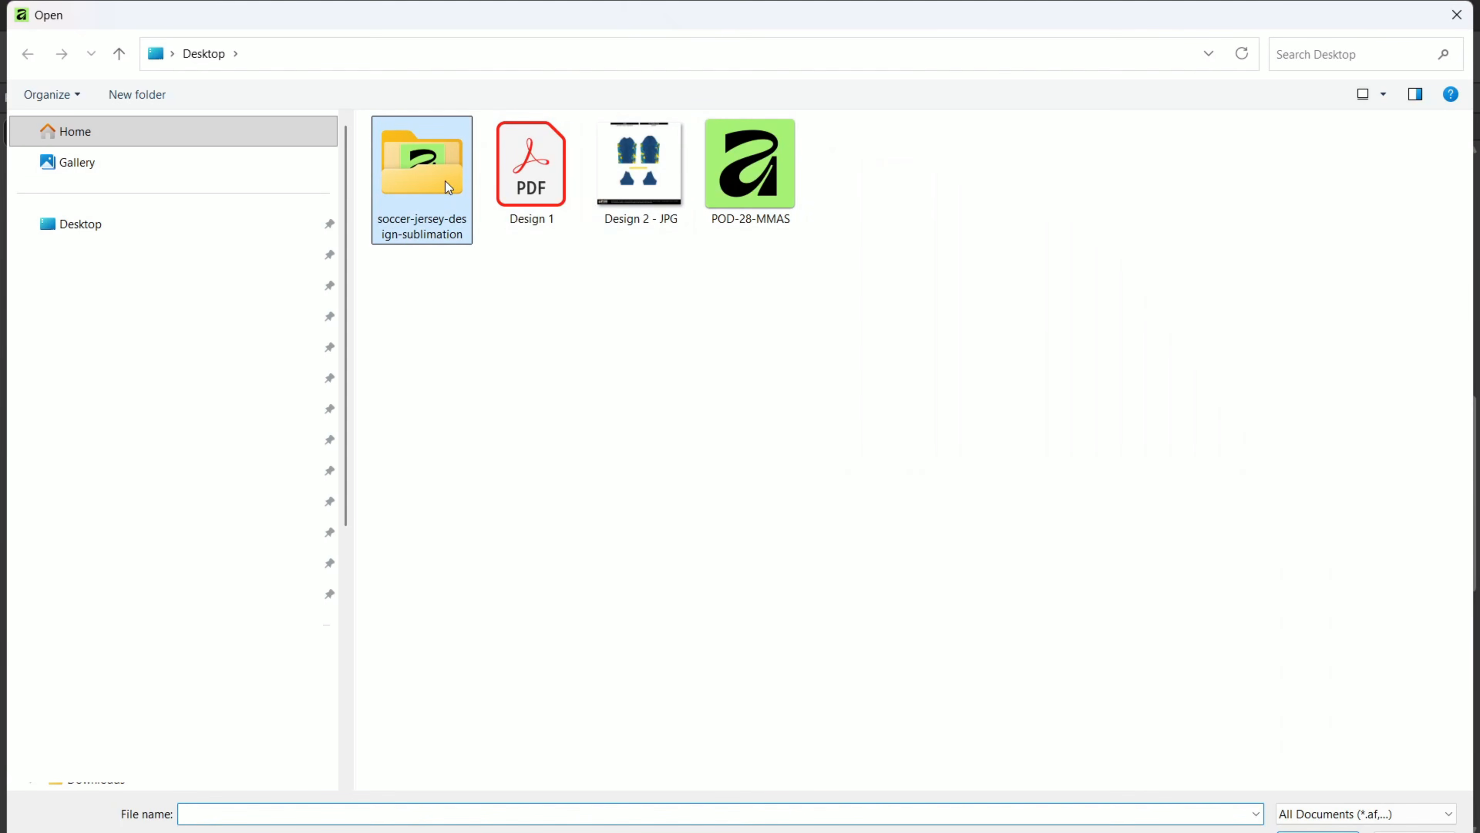
double_click(447, 186)
double_click(460, 187)
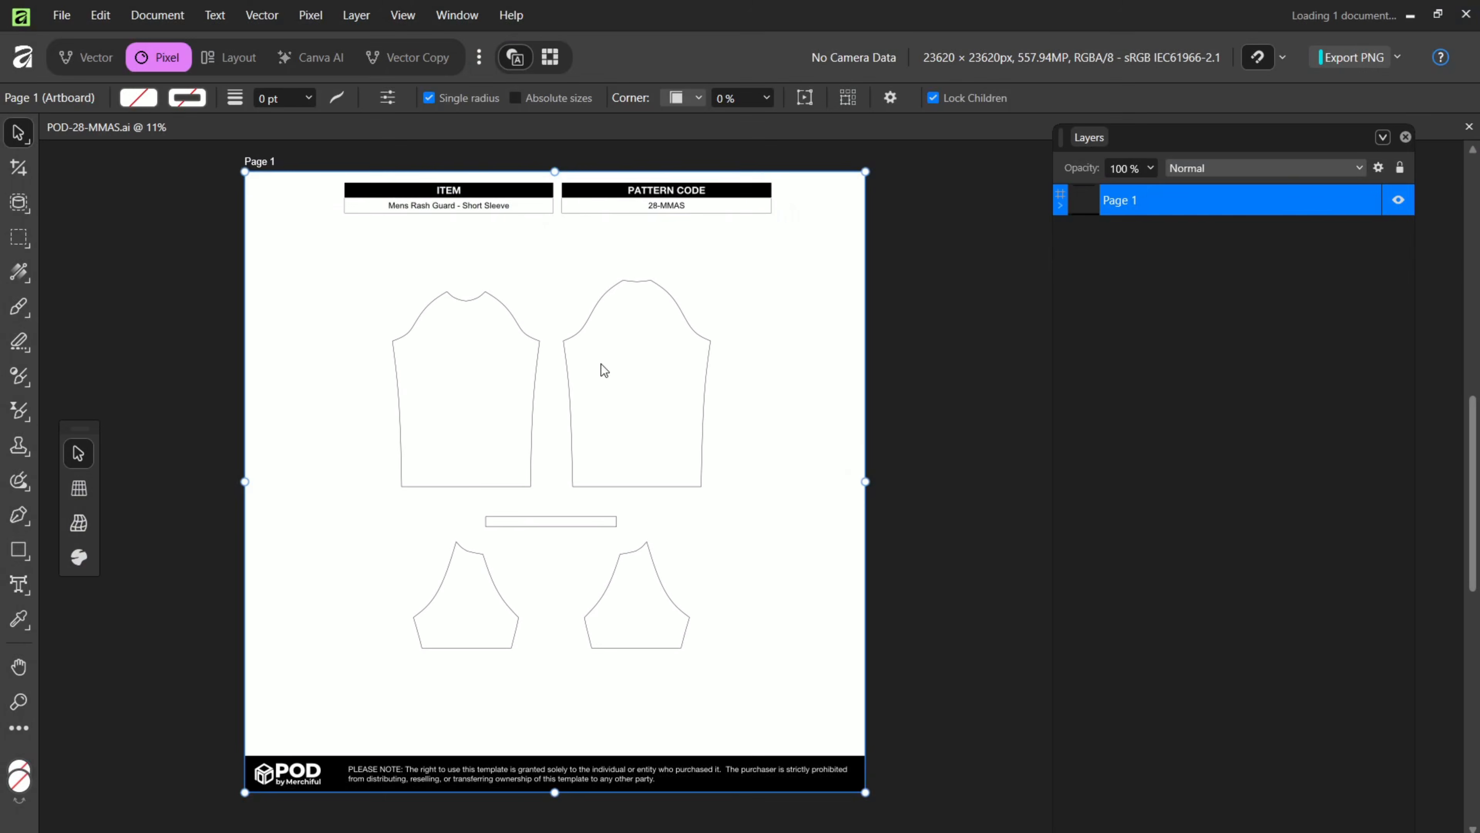
click(1173, 198)
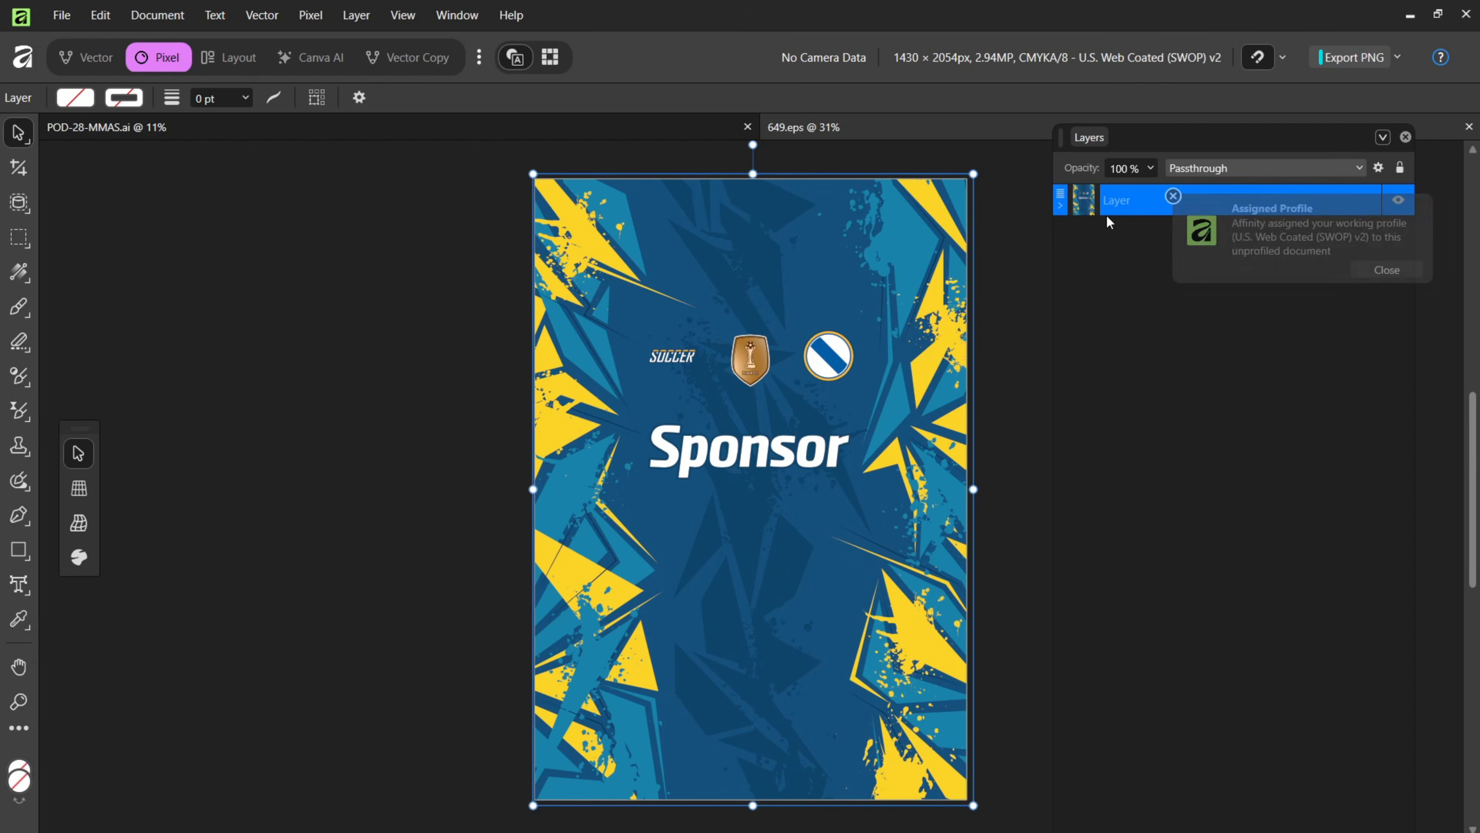
click(1063, 204)
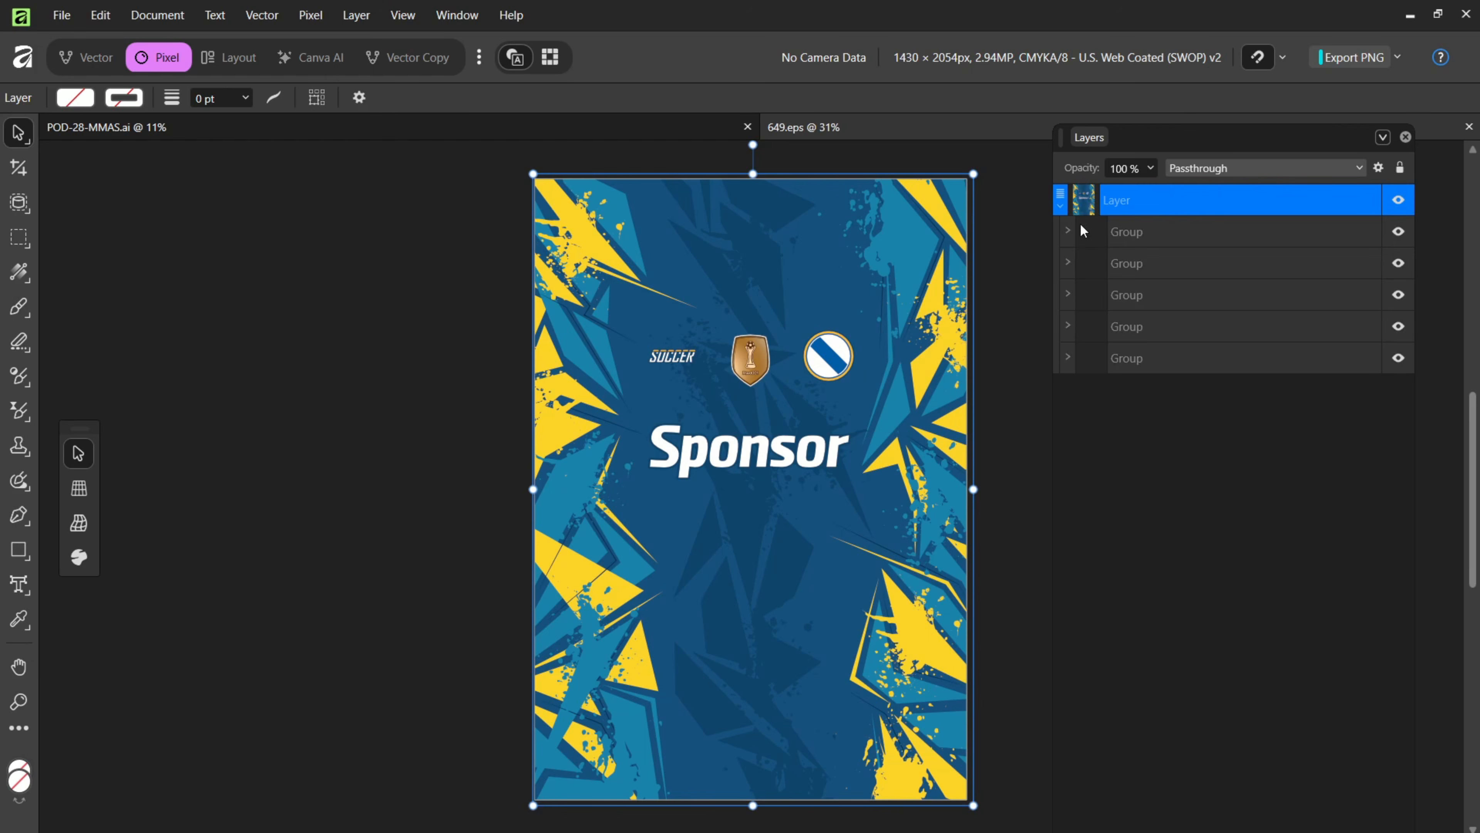
Step: Try deleting the bottom background group from the jersey artwork, and undo the deletion
click(1162, 367)
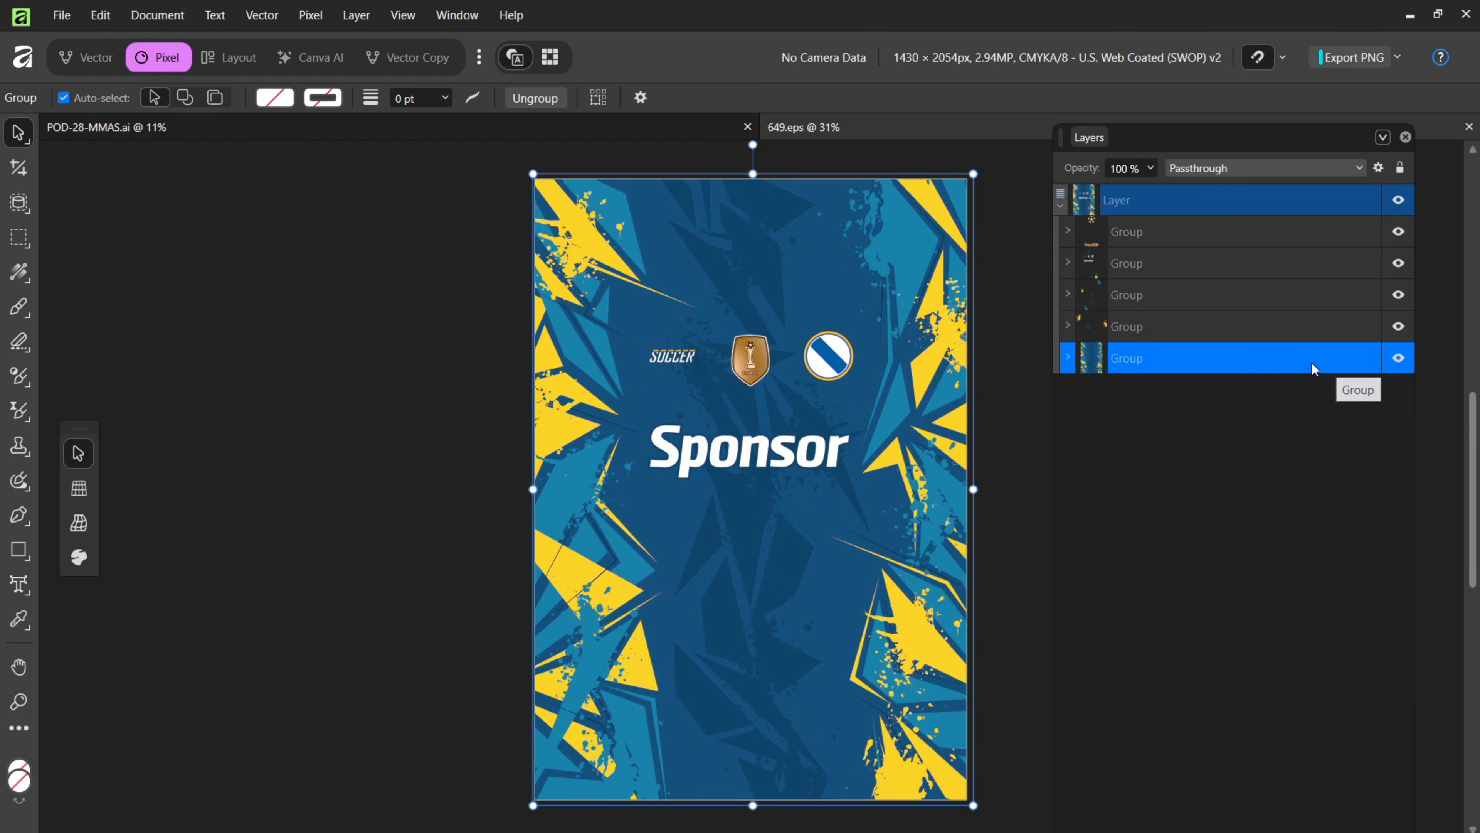
double_click(1239, 357)
click(1099, 361)
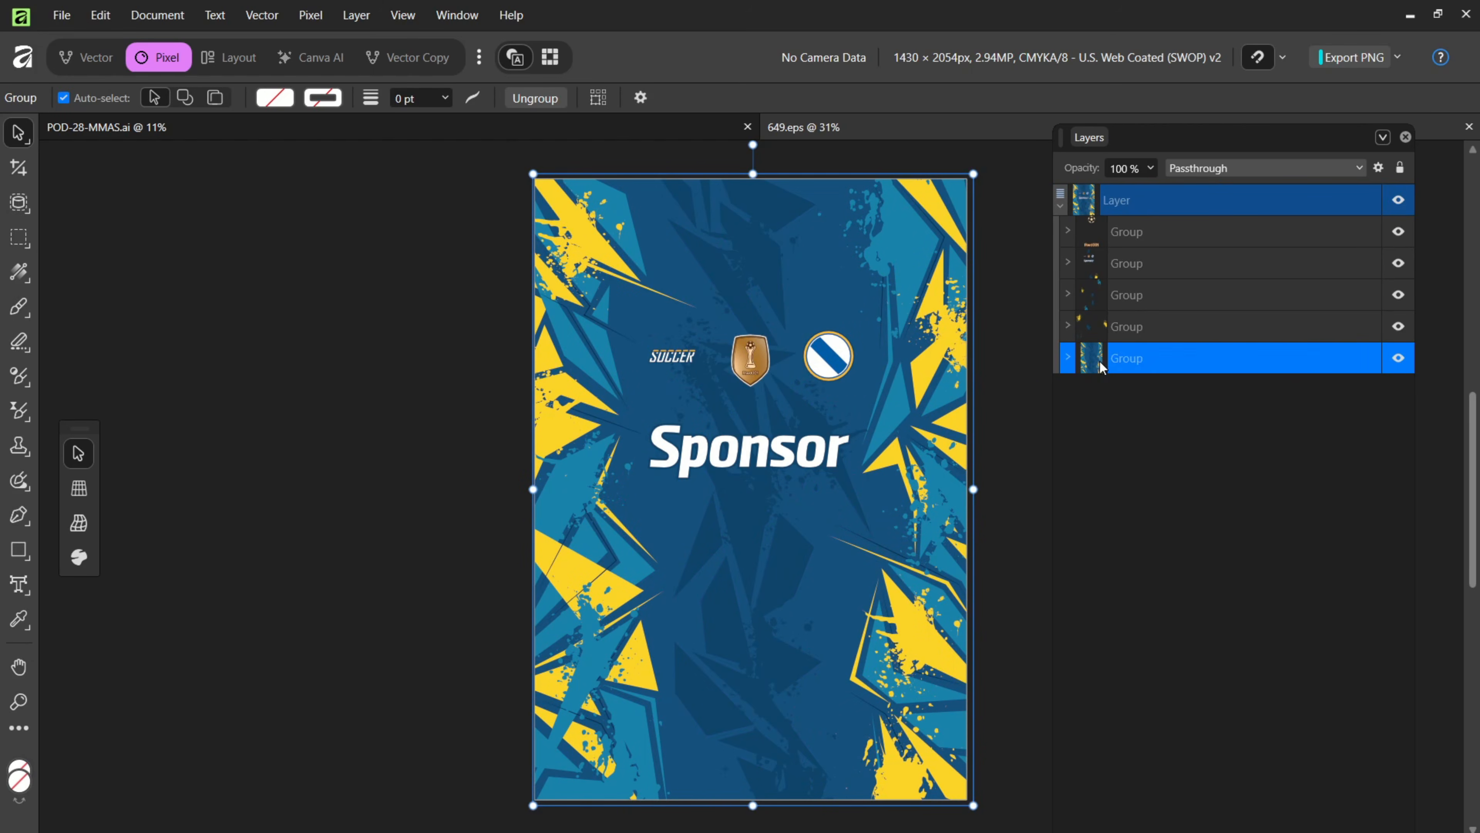
key(Delete)
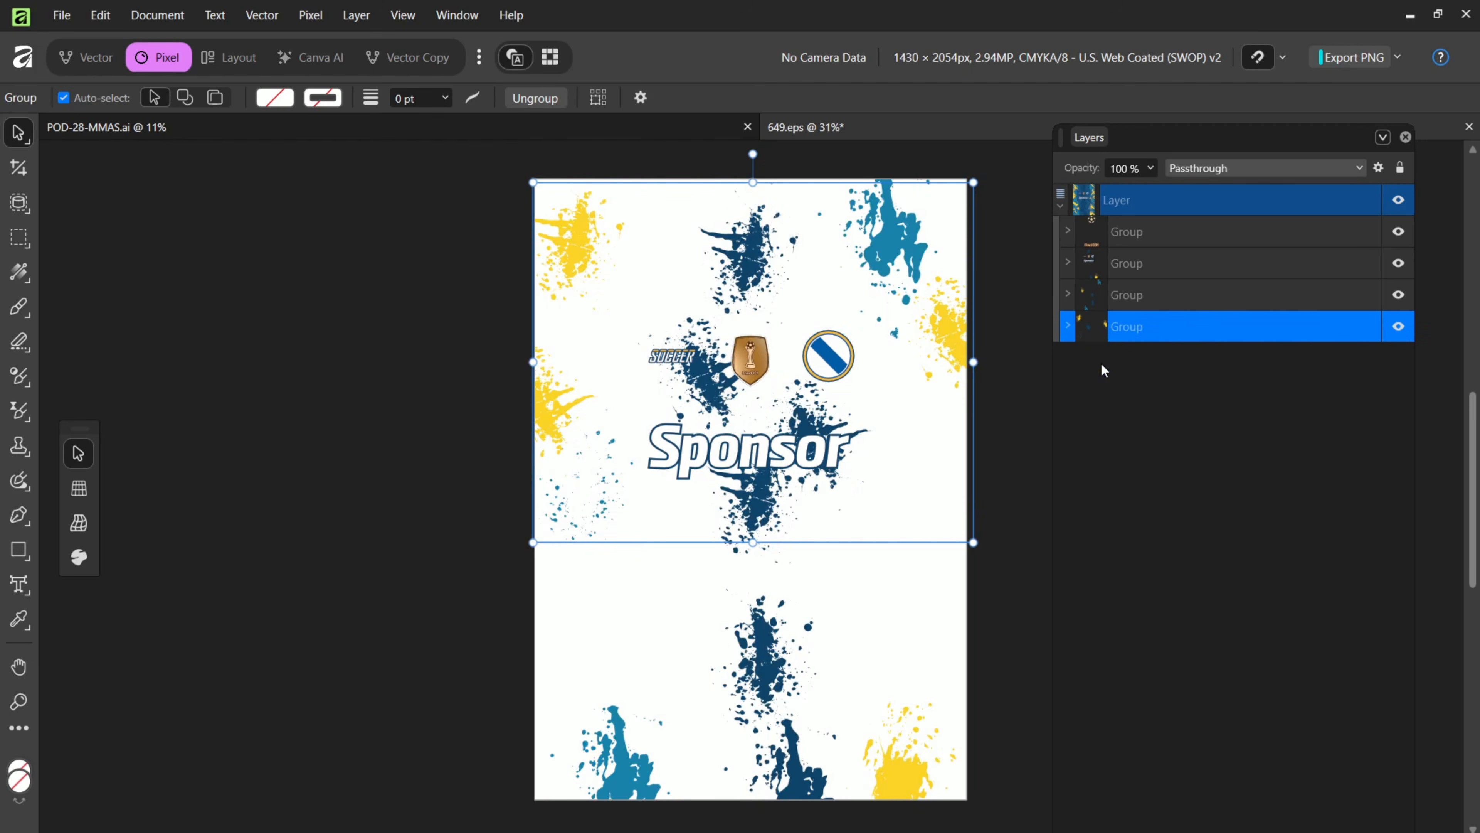
key(ctrl+z)
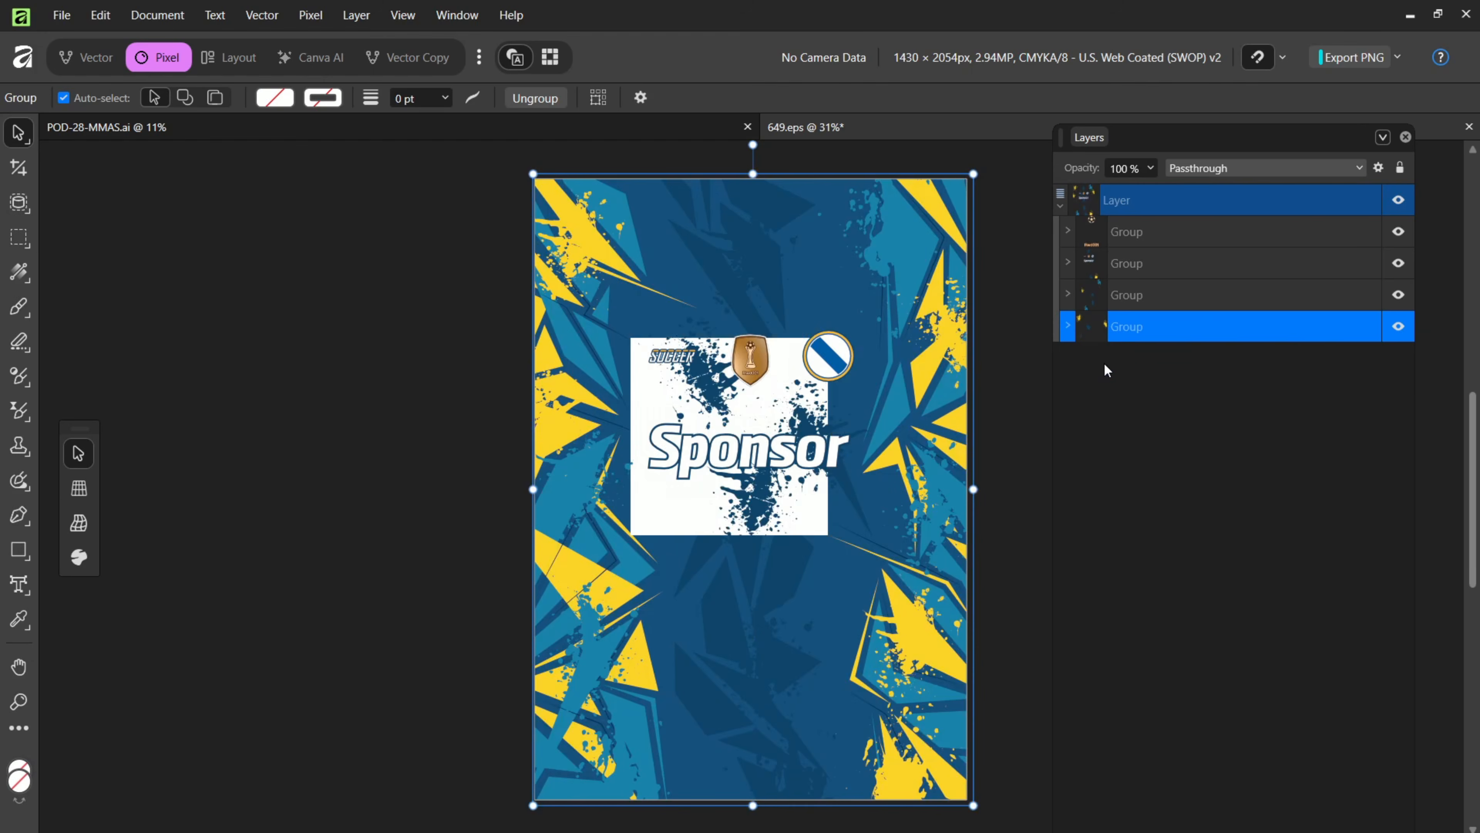
Step: Delete the two uppermost groups of the jersey artwork to remove the logos and Sponsor text
click(1136, 233)
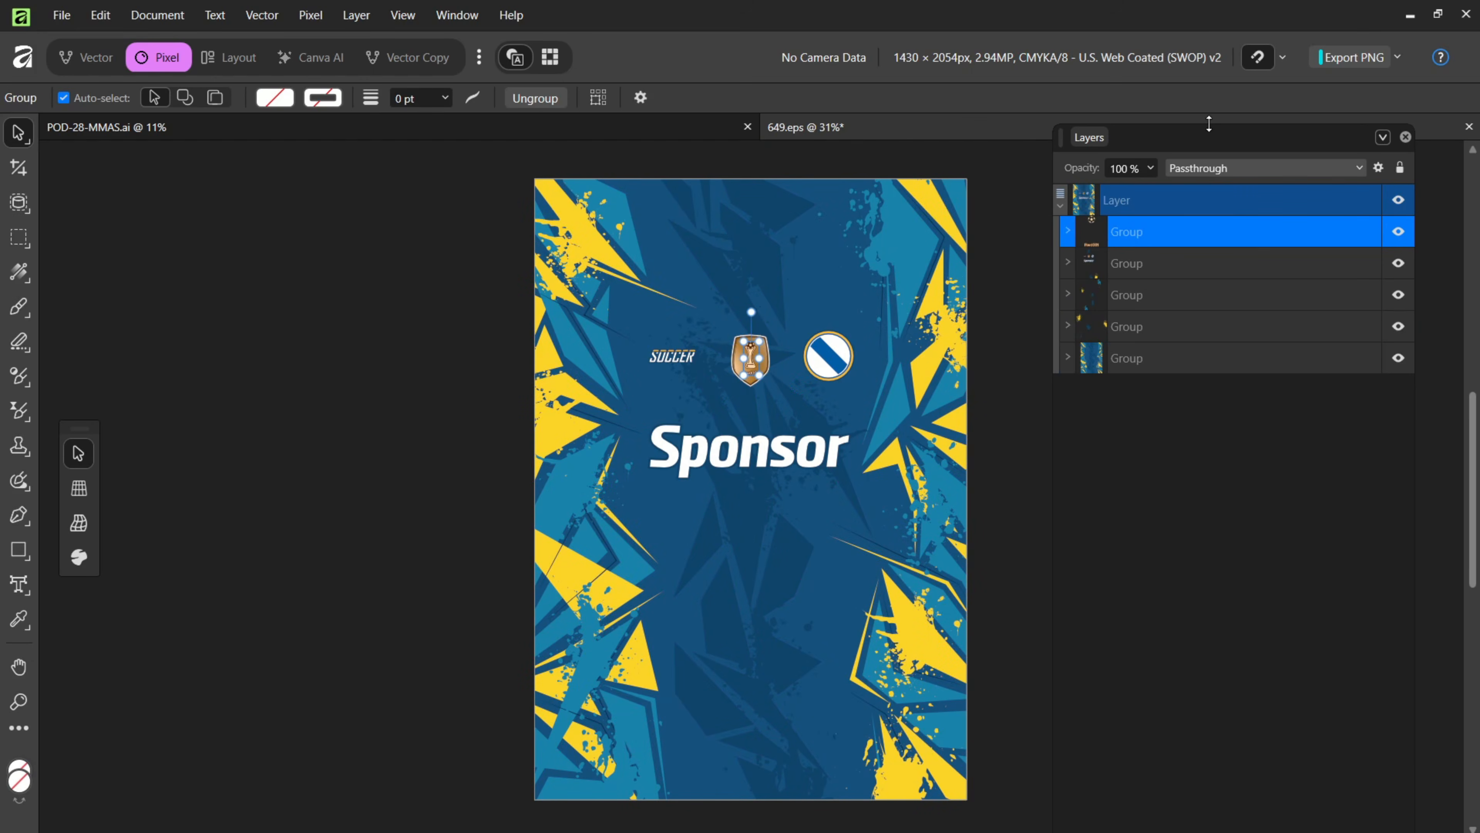
key(Delete)
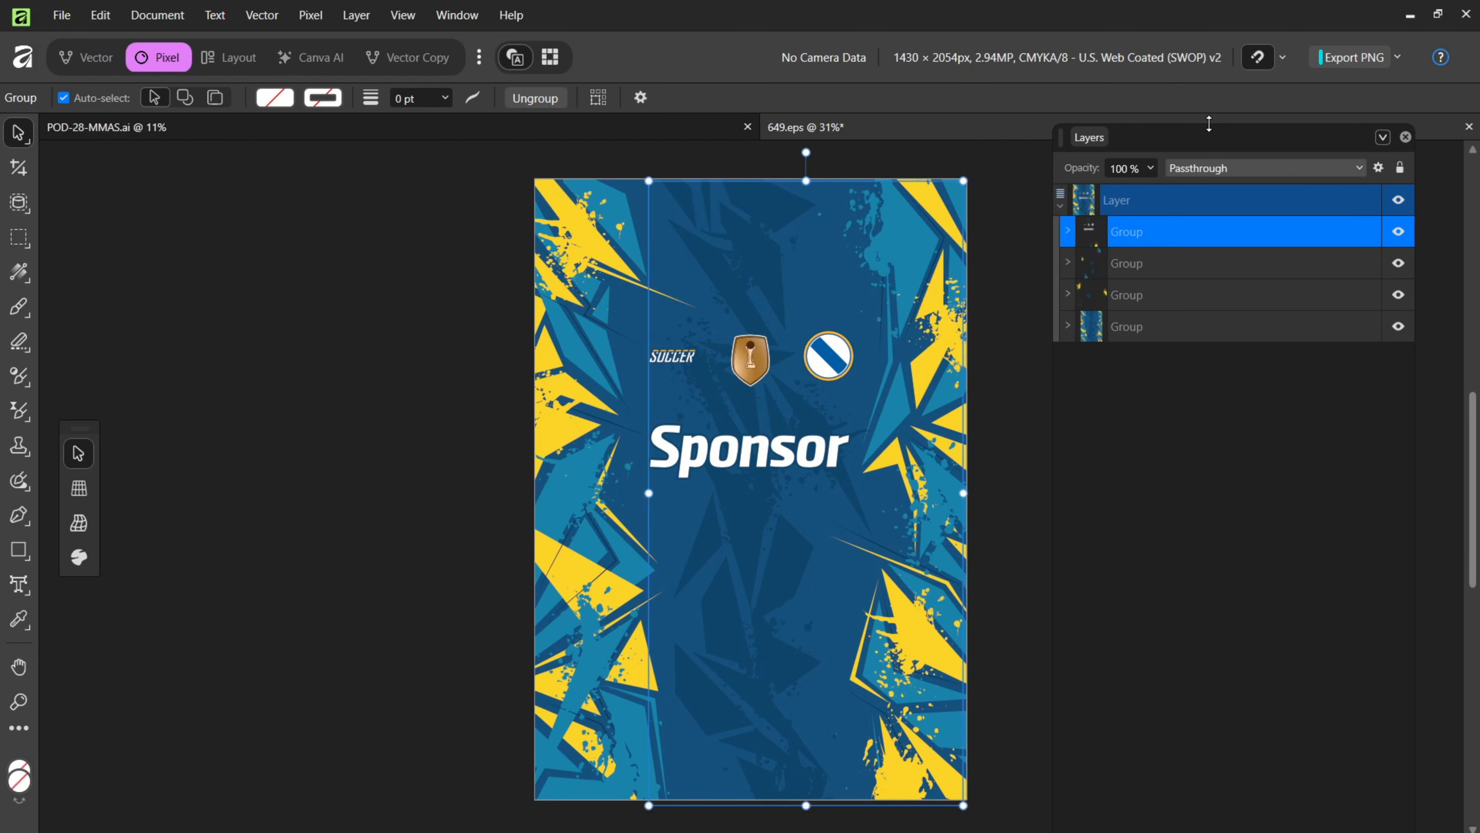
key(Delete)
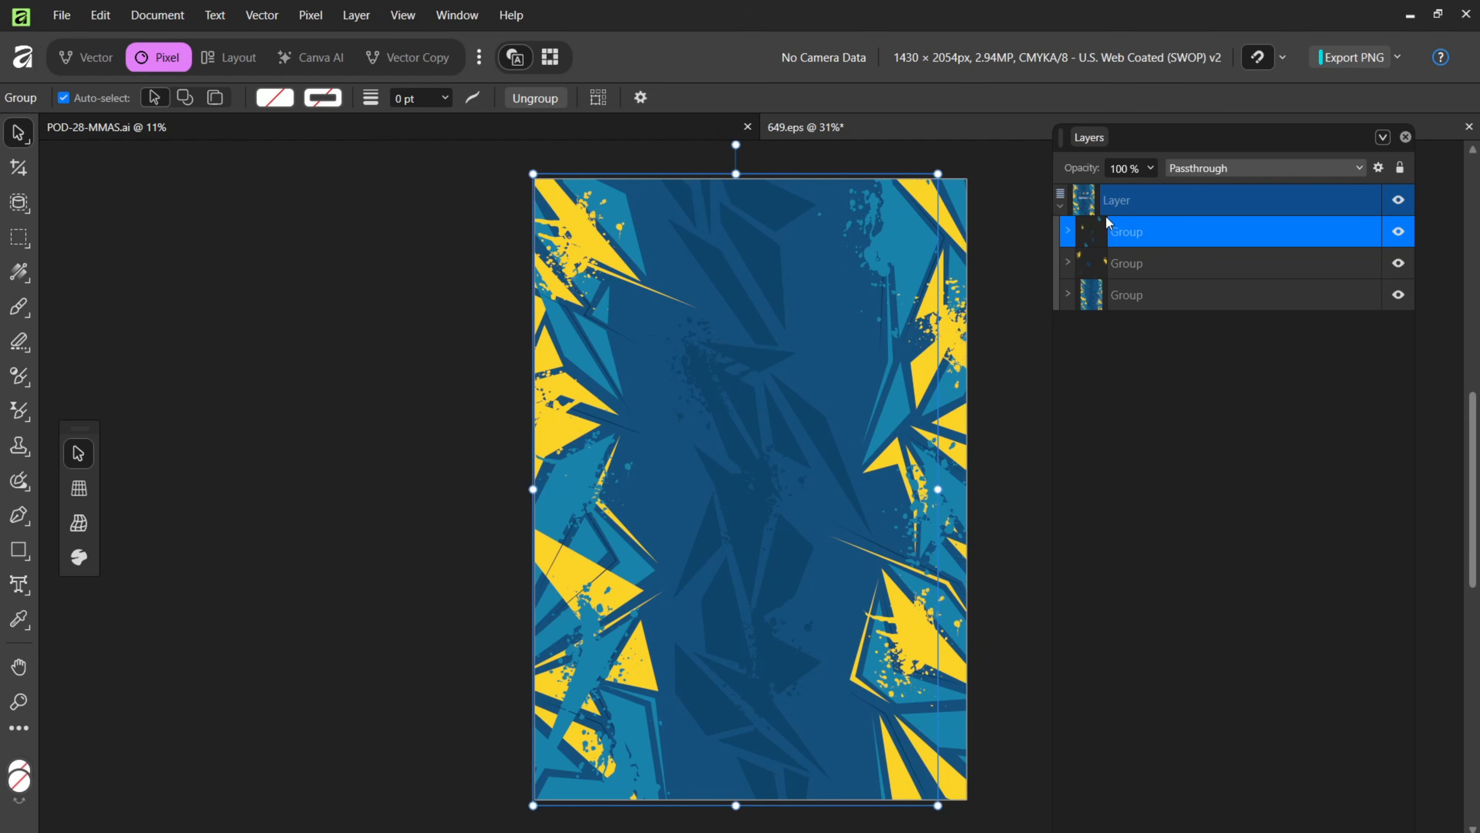
Step: Cut the remaining artwork layer from 649.eps and paste it above the TEMPLATE layer in POD-28-MMAS, placed over the front torso piece
click(1153, 205)
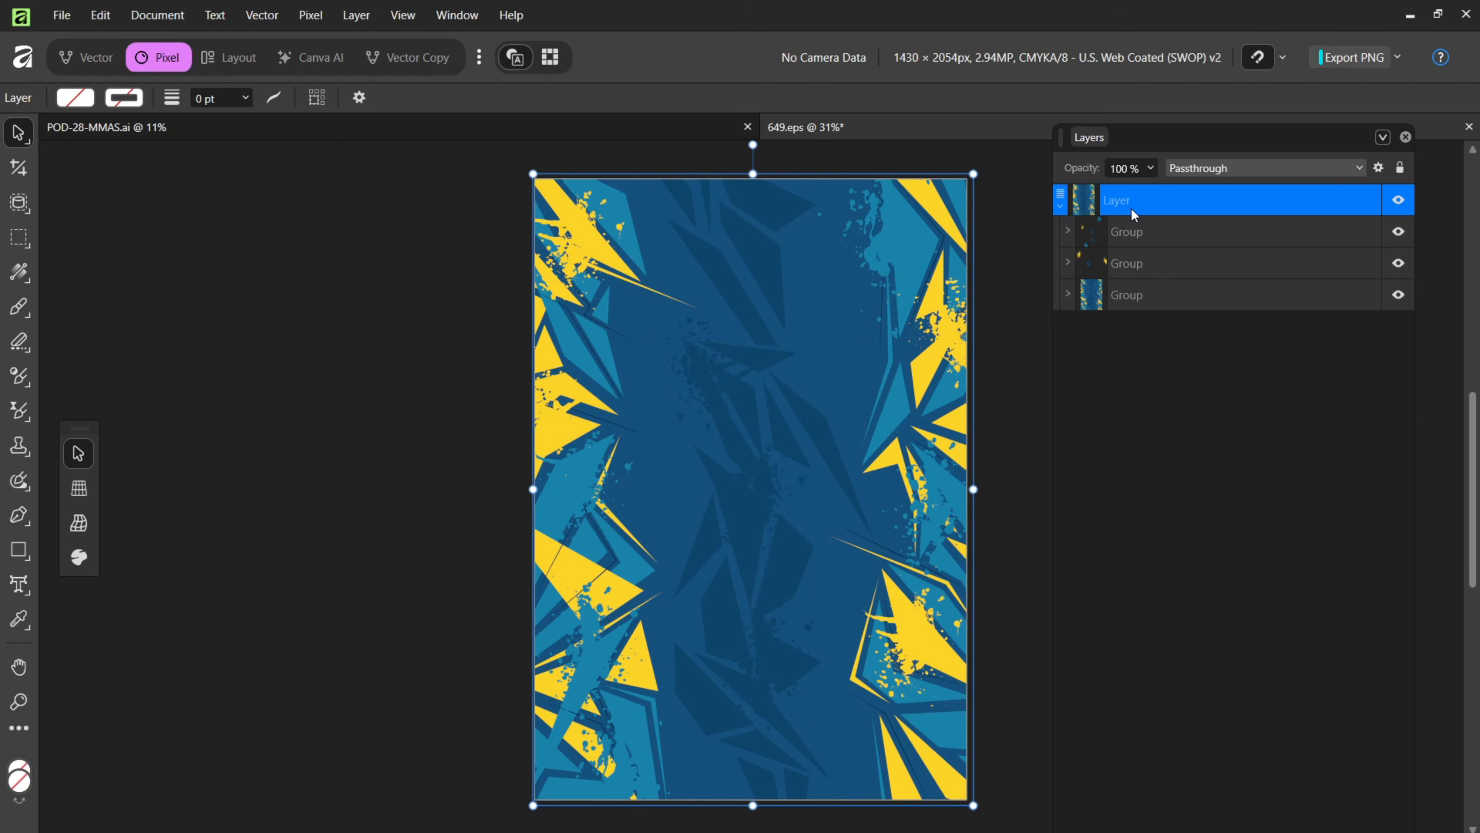
key(Delete)
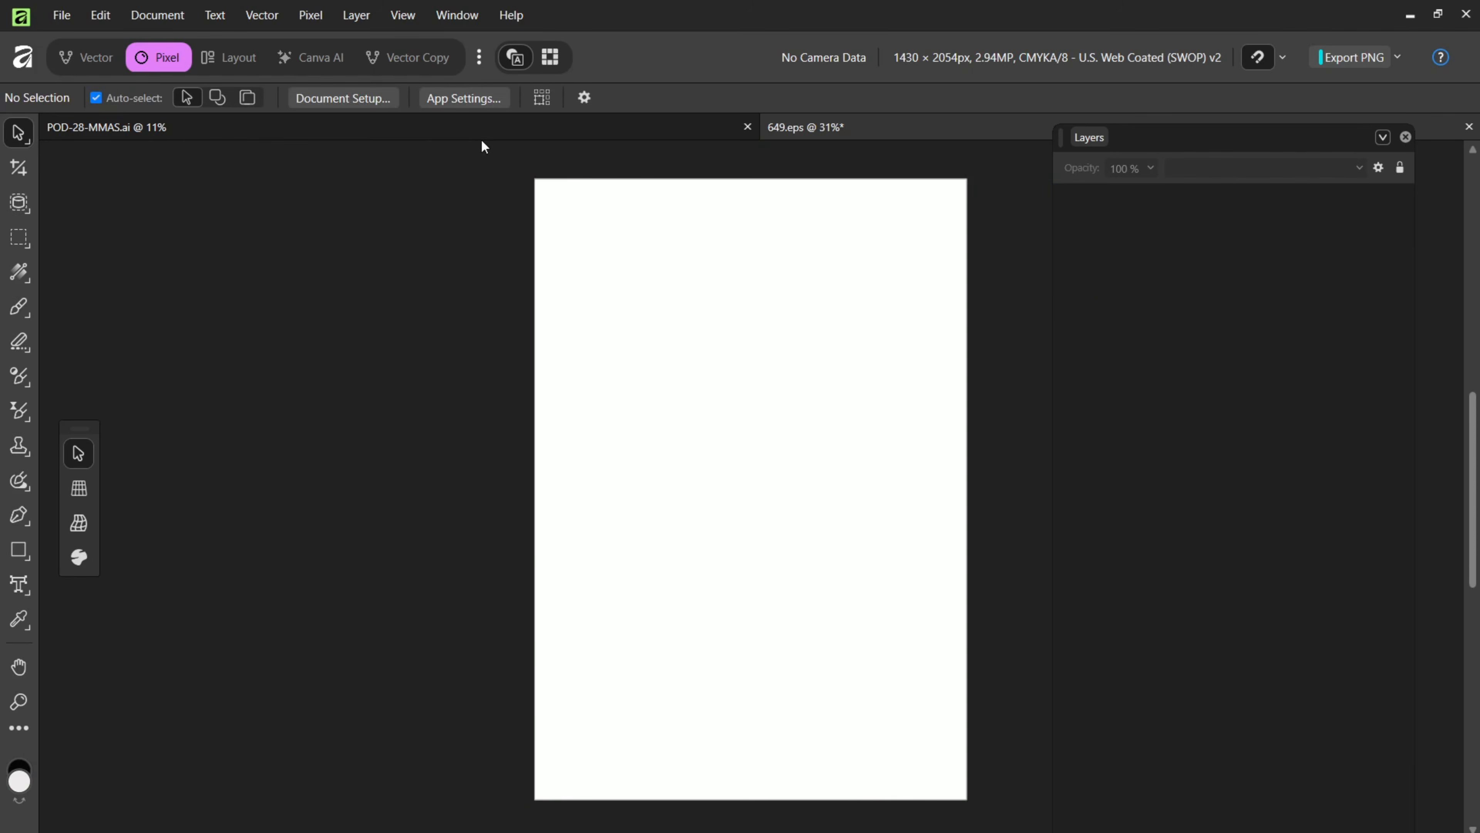
click(479, 125)
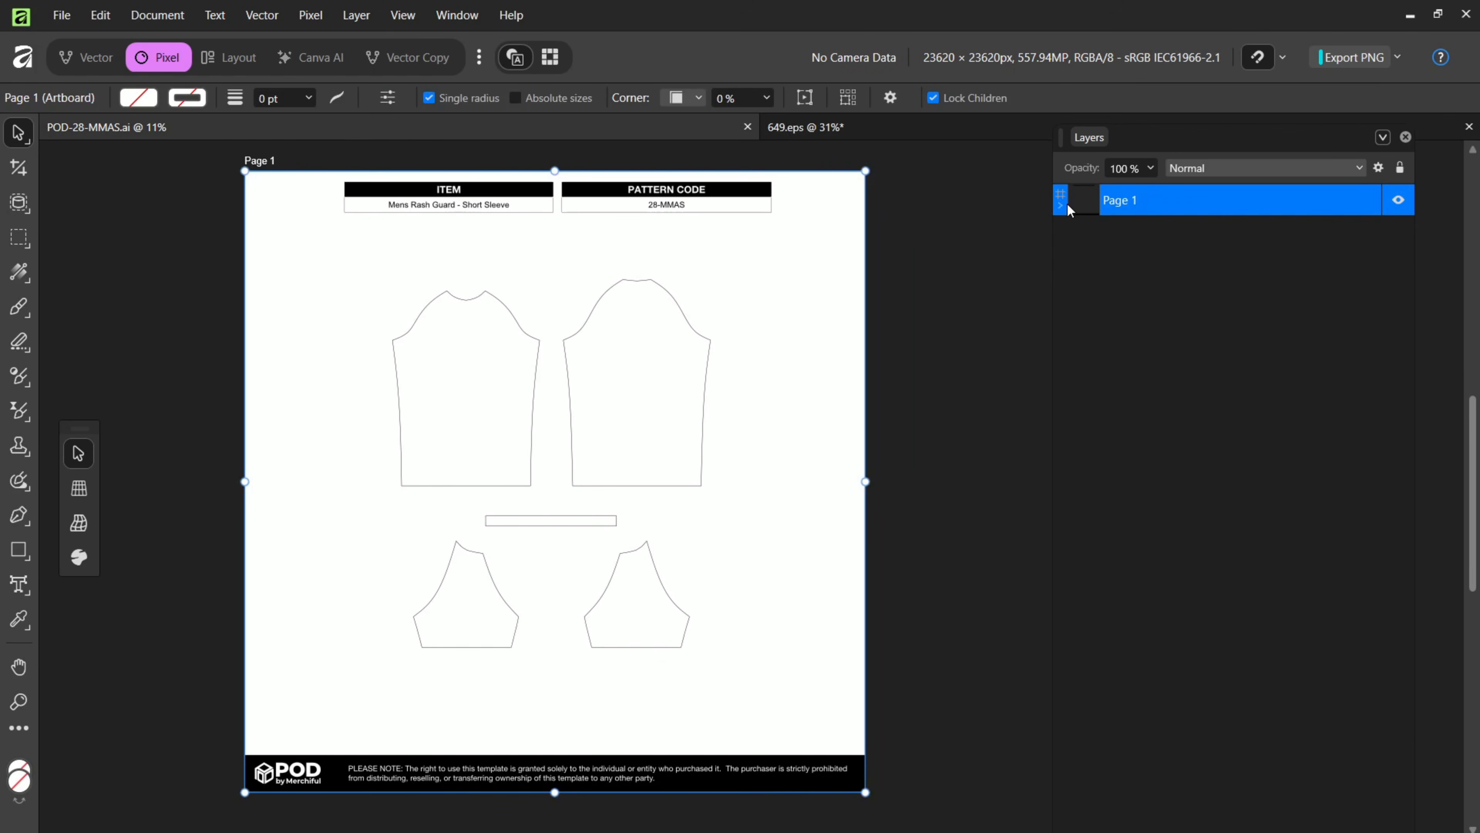
click(1068, 207)
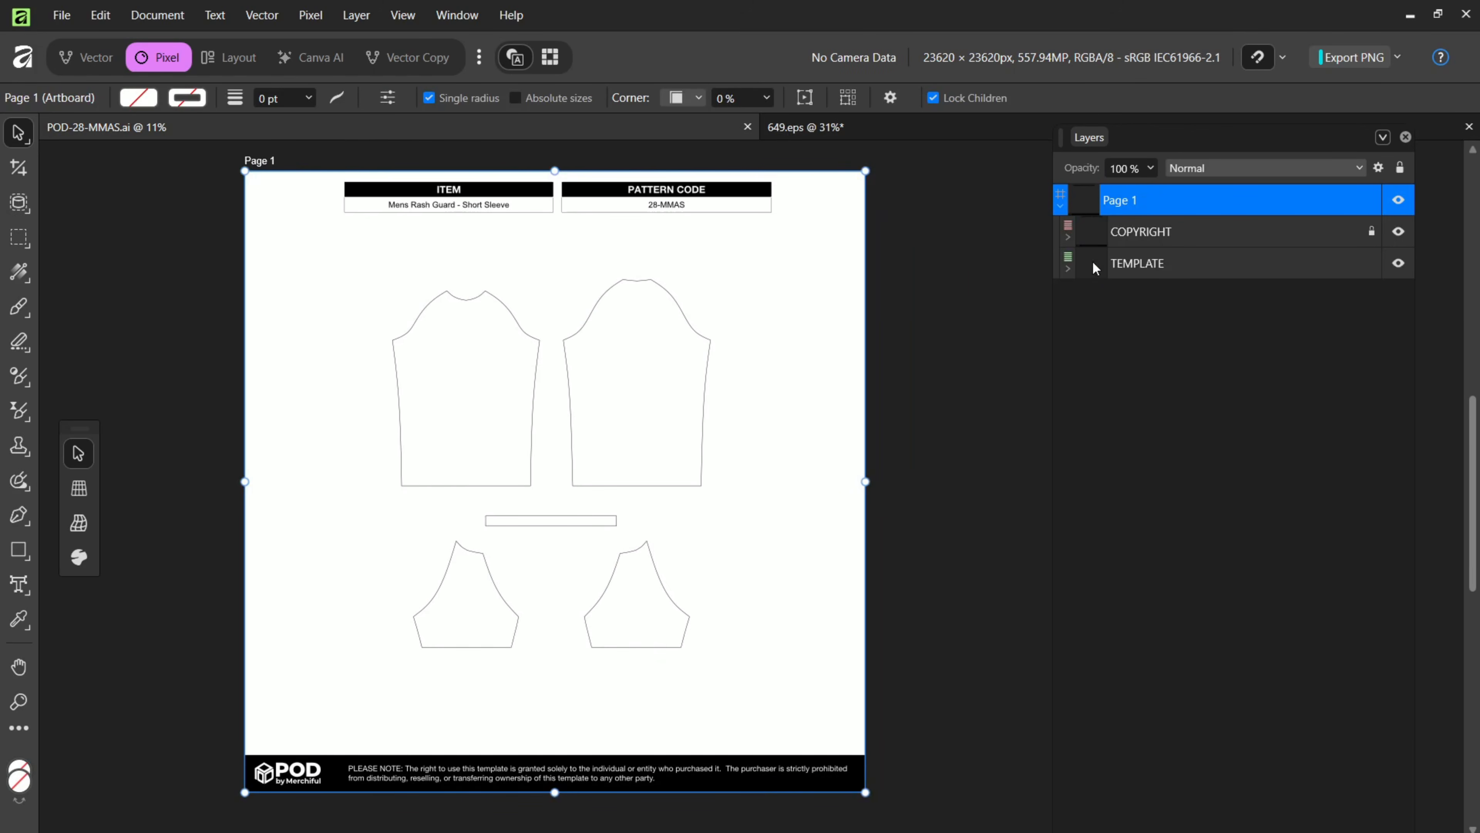
click(1151, 268)
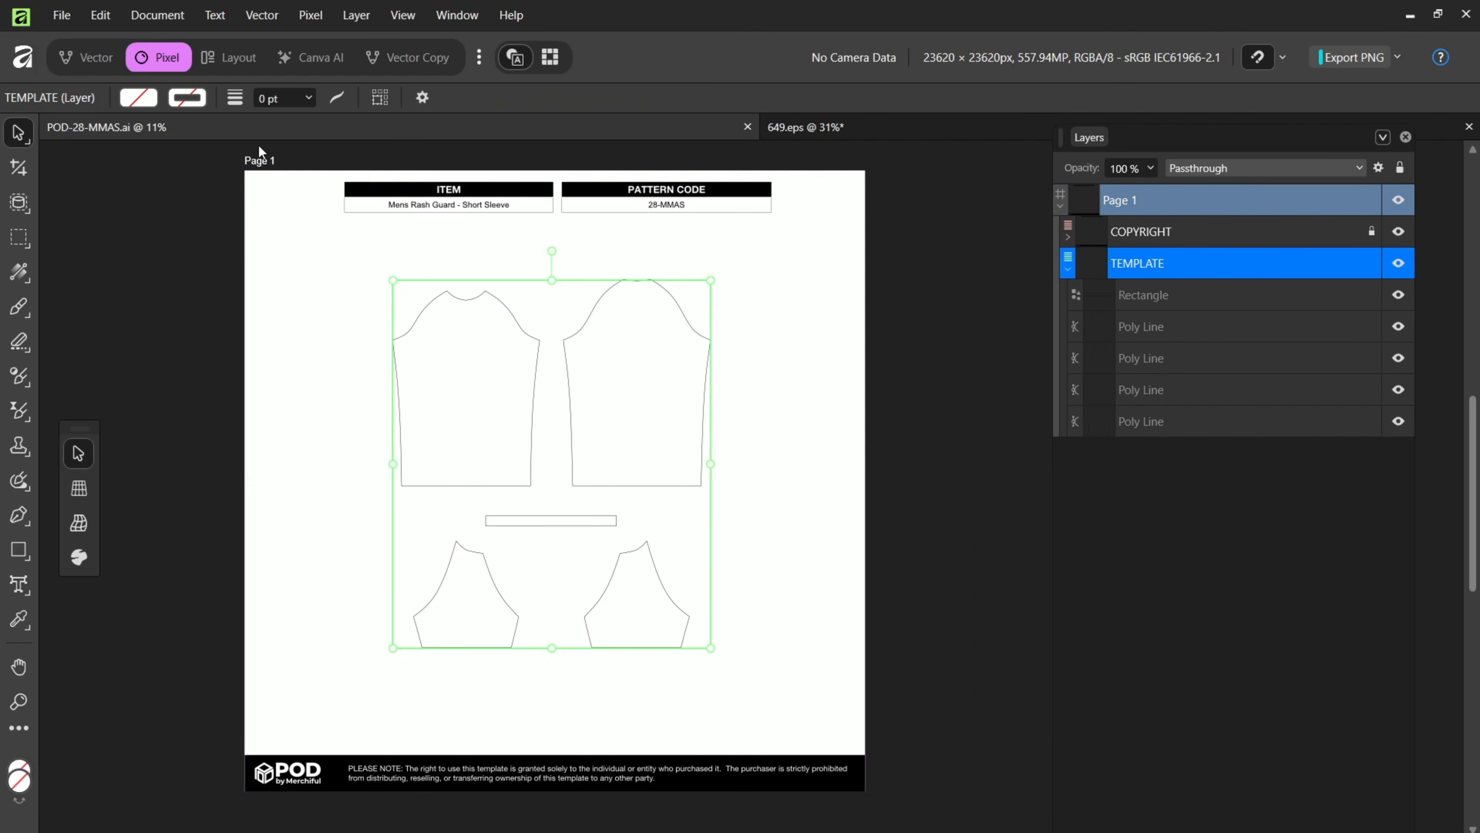
key(ctrl+v)
drag(301, 289, 472, 405)
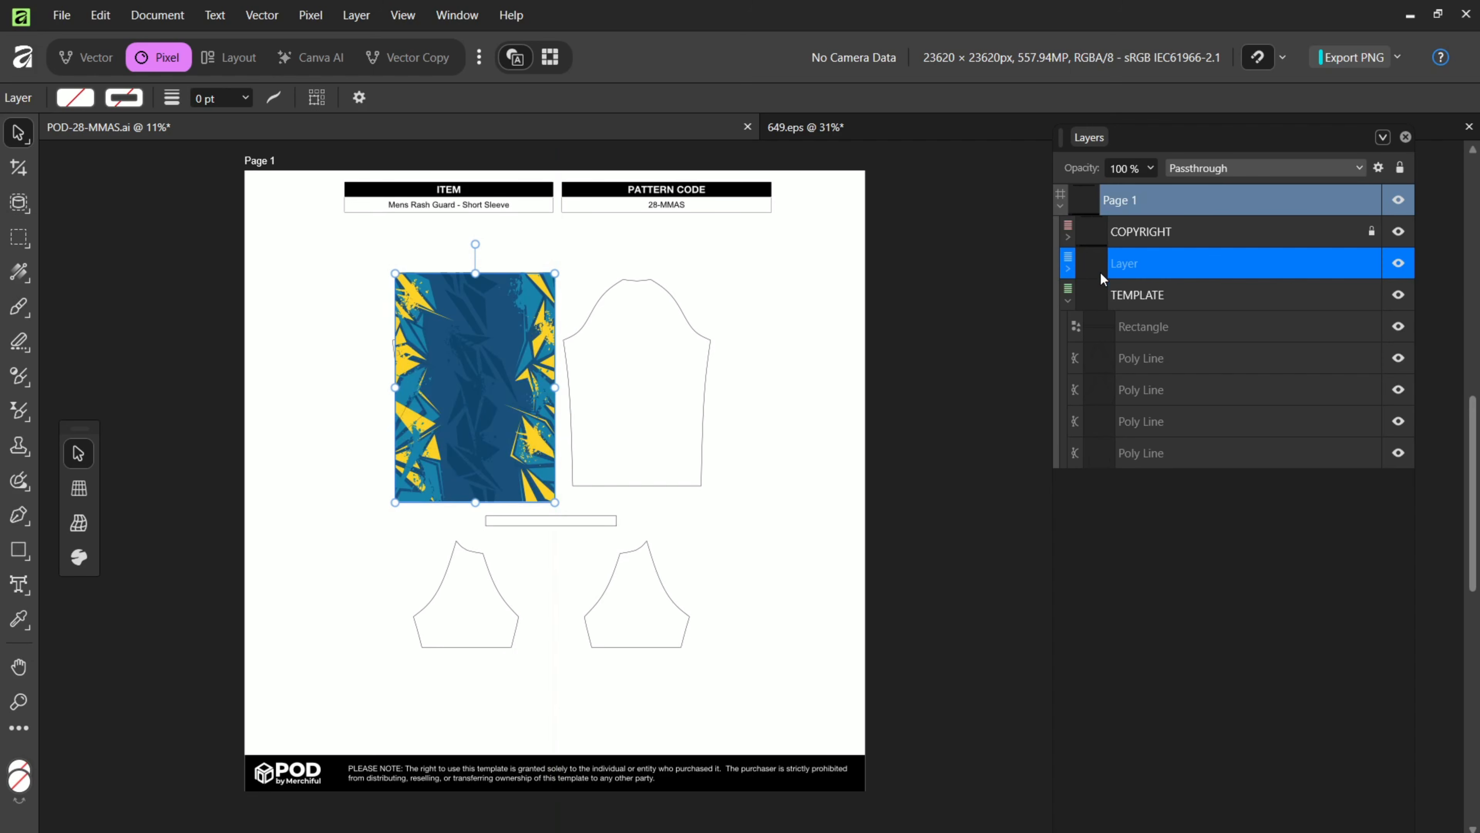
Step: Hide the pasted artwork and check which template piece the lowest Poly Line in the TEMPLATE layer represents
click(1398, 263)
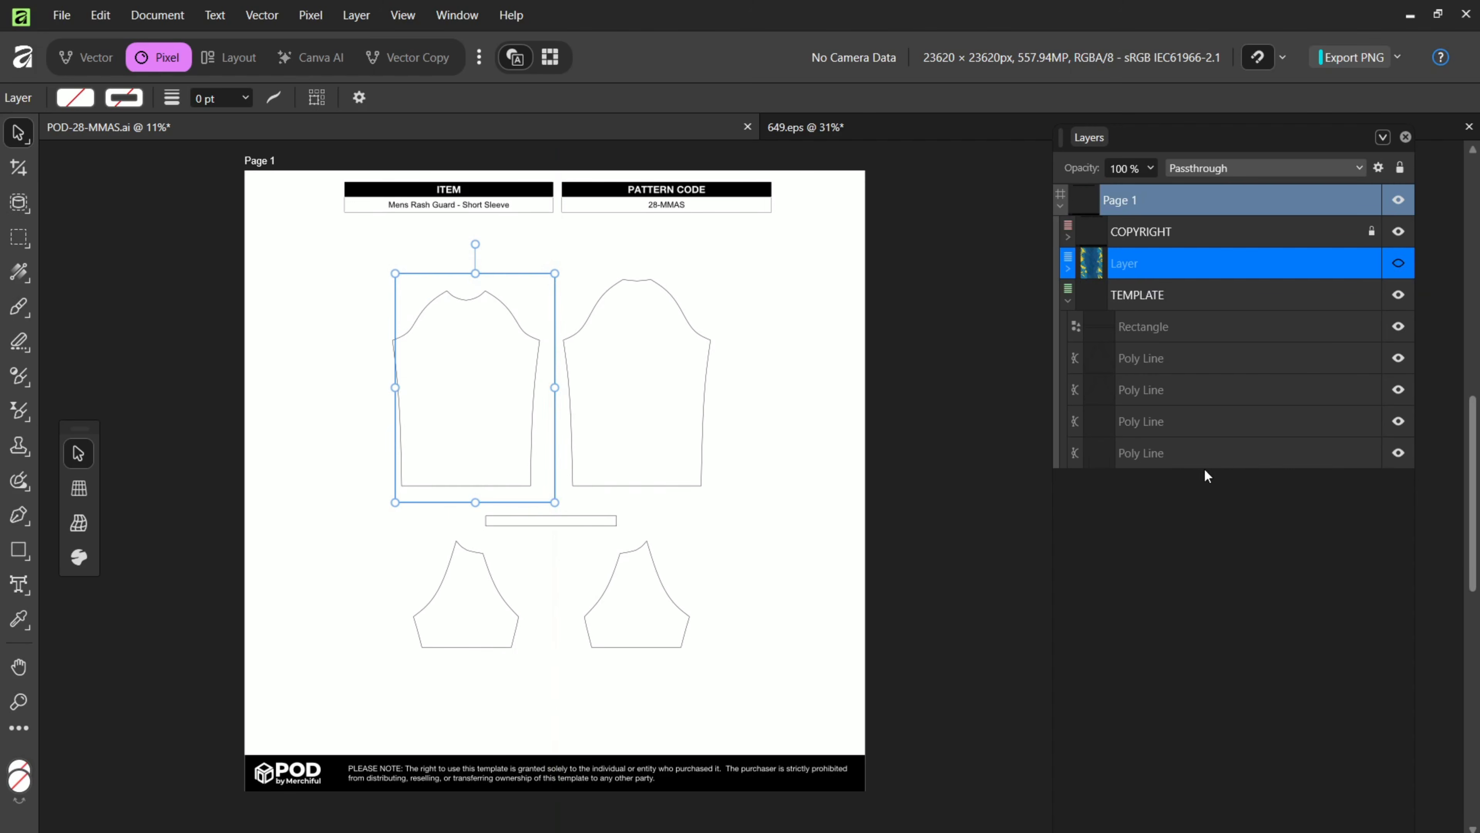
click(1393, 455)
click(1394, 455)
click(1394, 454)
click(1398, 454)
click(1255, 454)
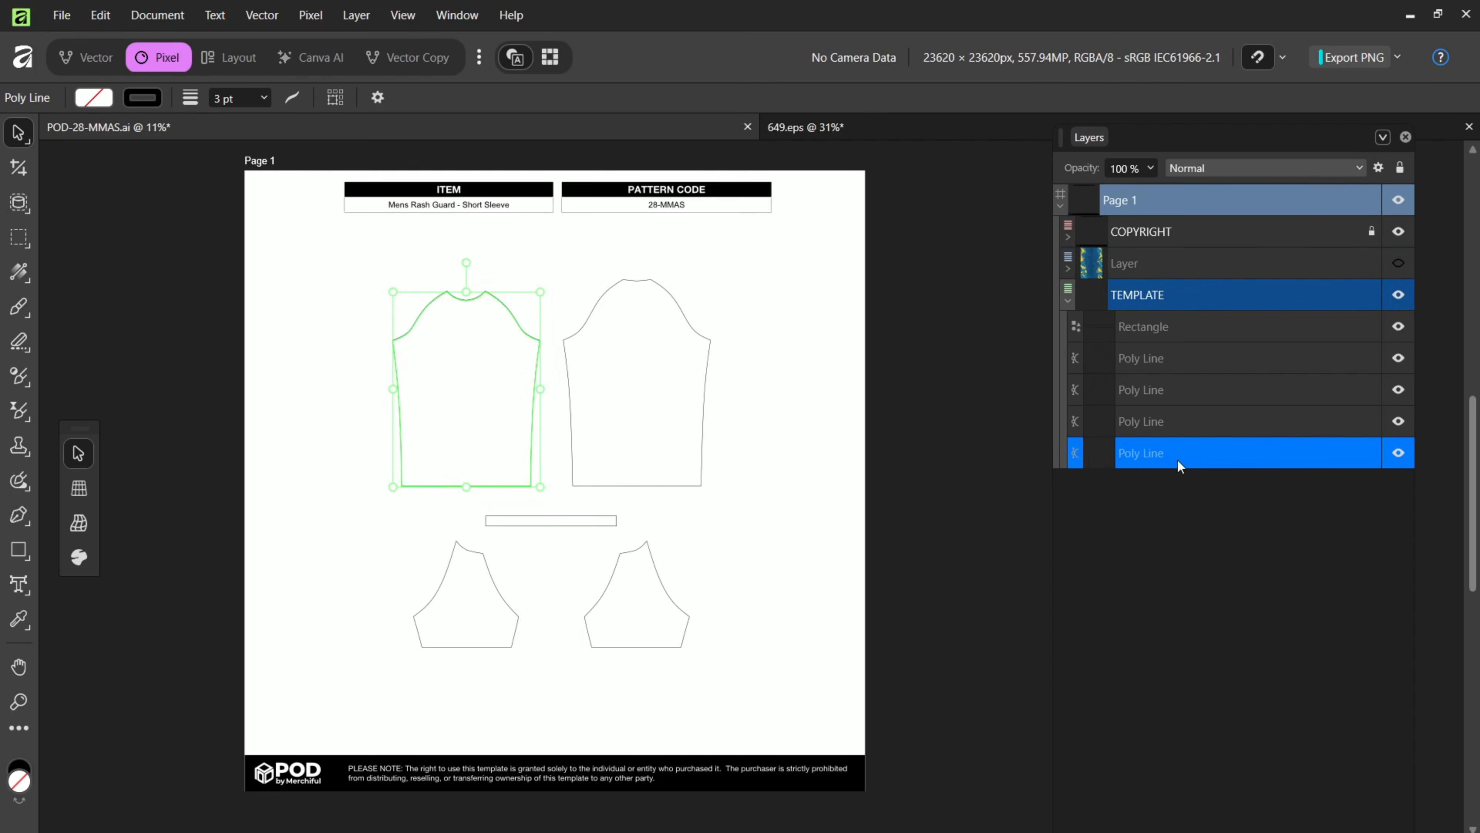
Step: Make the artwork visible again, clip it inside the lowest Poly Line and center it over the front torso piece
click(1399, 263)
drag(1164, 264, 1169, 456)
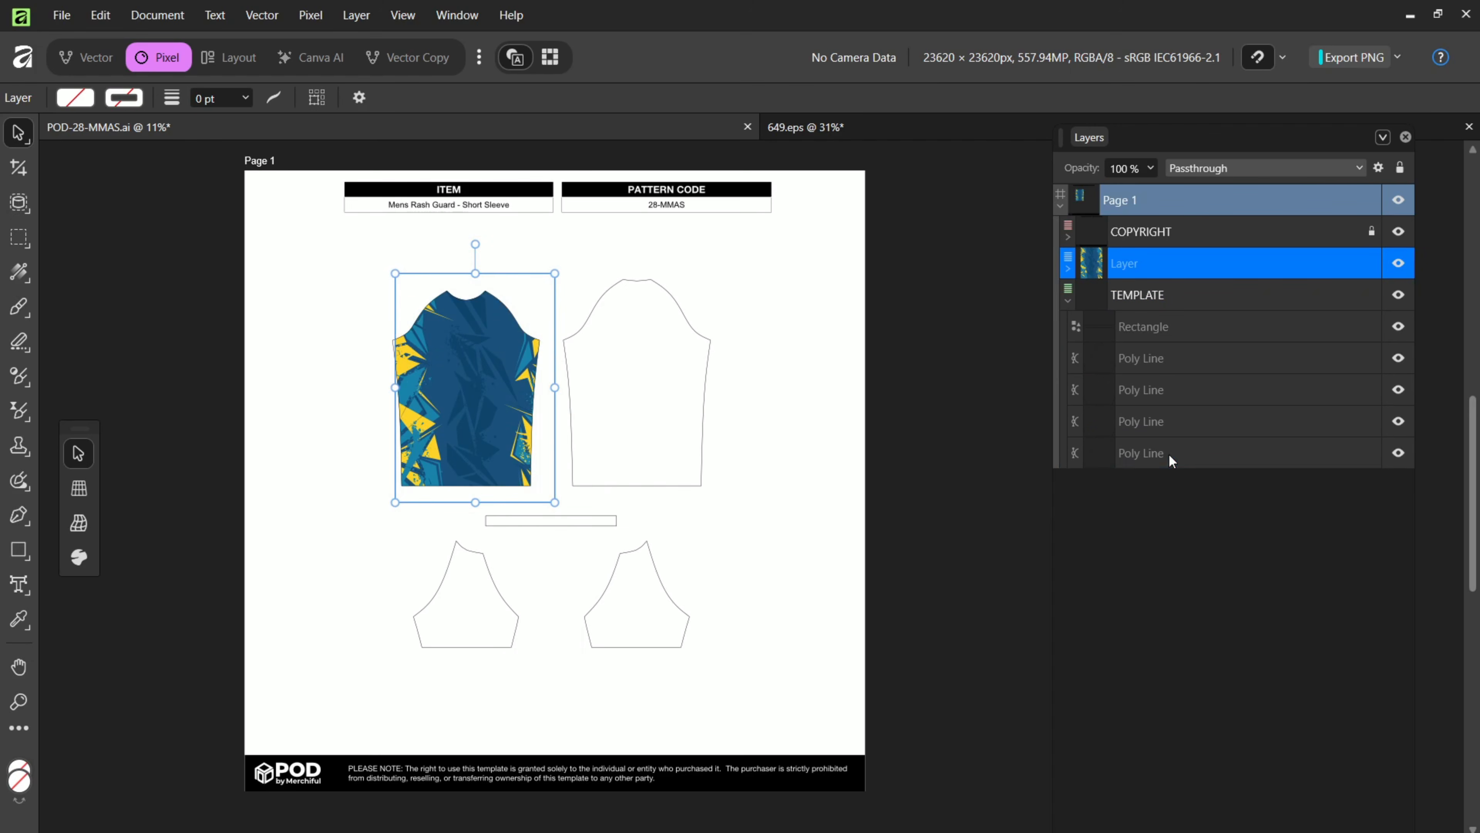
click(1076, 425)
mouse_move(471, 406)
mouse_down()
mouse_move(445, 404)
mouse_move(460, 405)
mouse_up()
Step: Copy the clipped artwork layer from the front torso and paste it inside the Poly Line of the back torso piece
double_click(1188, 454)
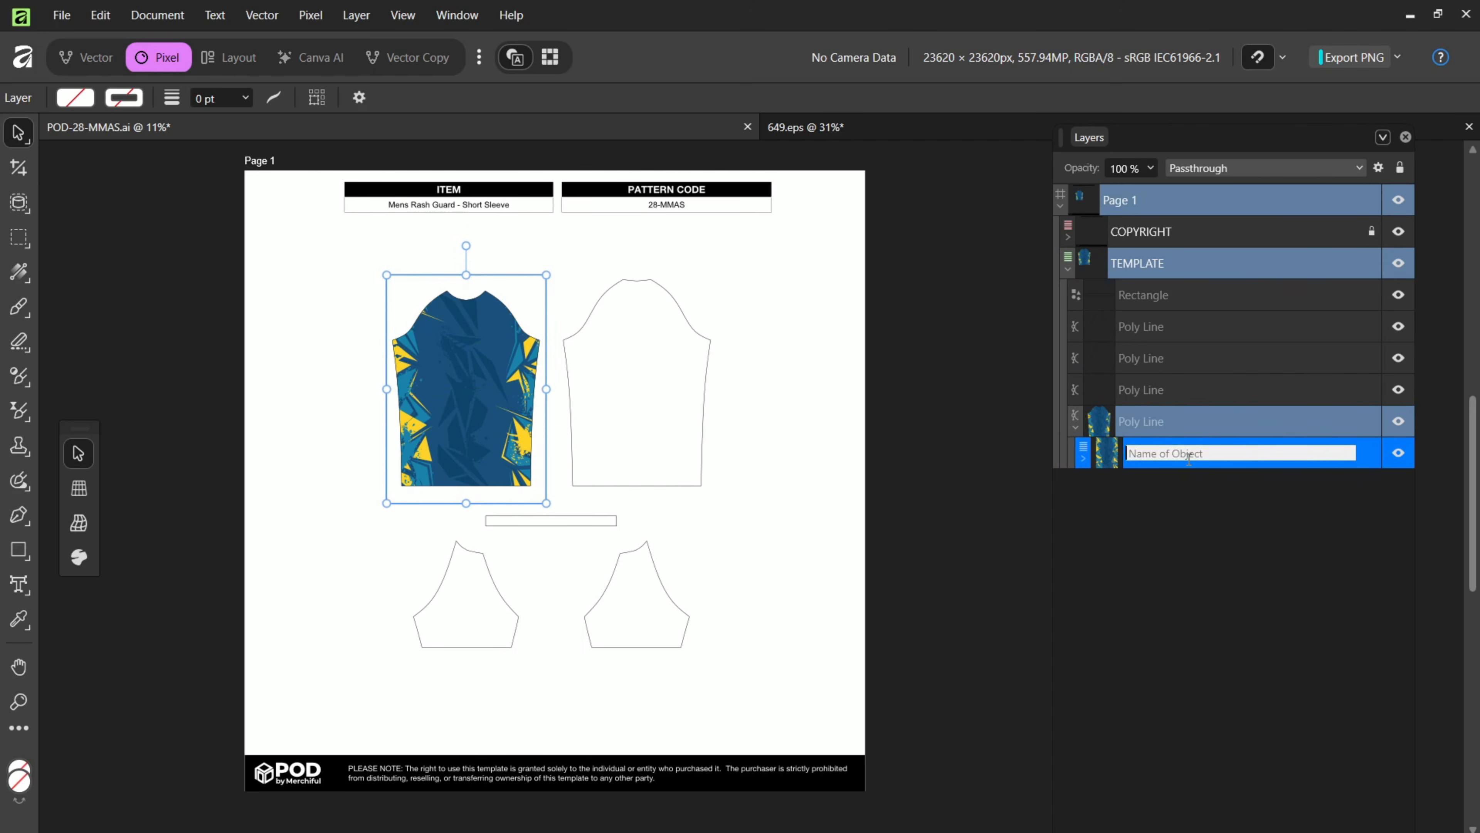
click(1108, 461)
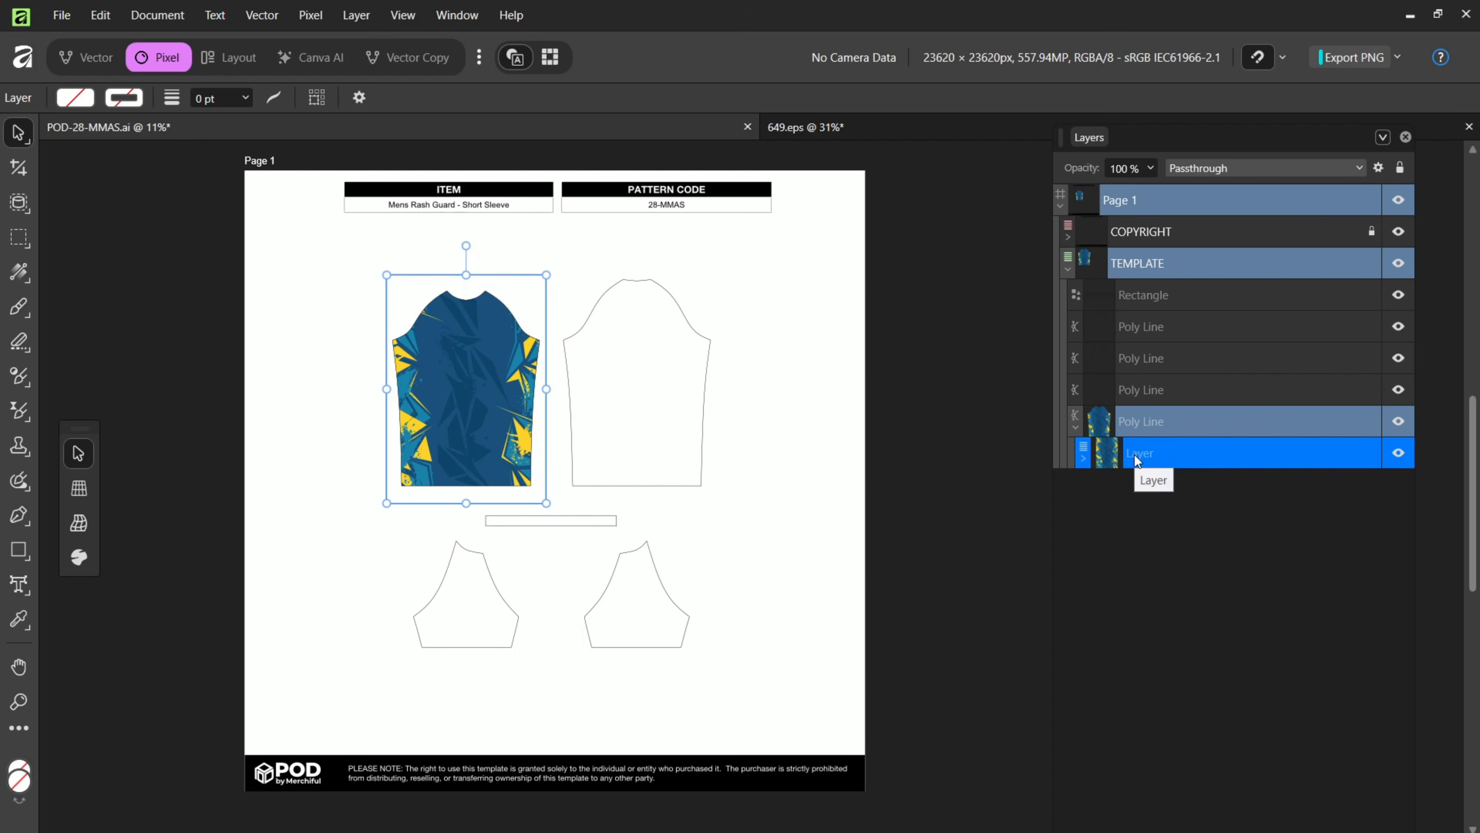
click(1116, 389)
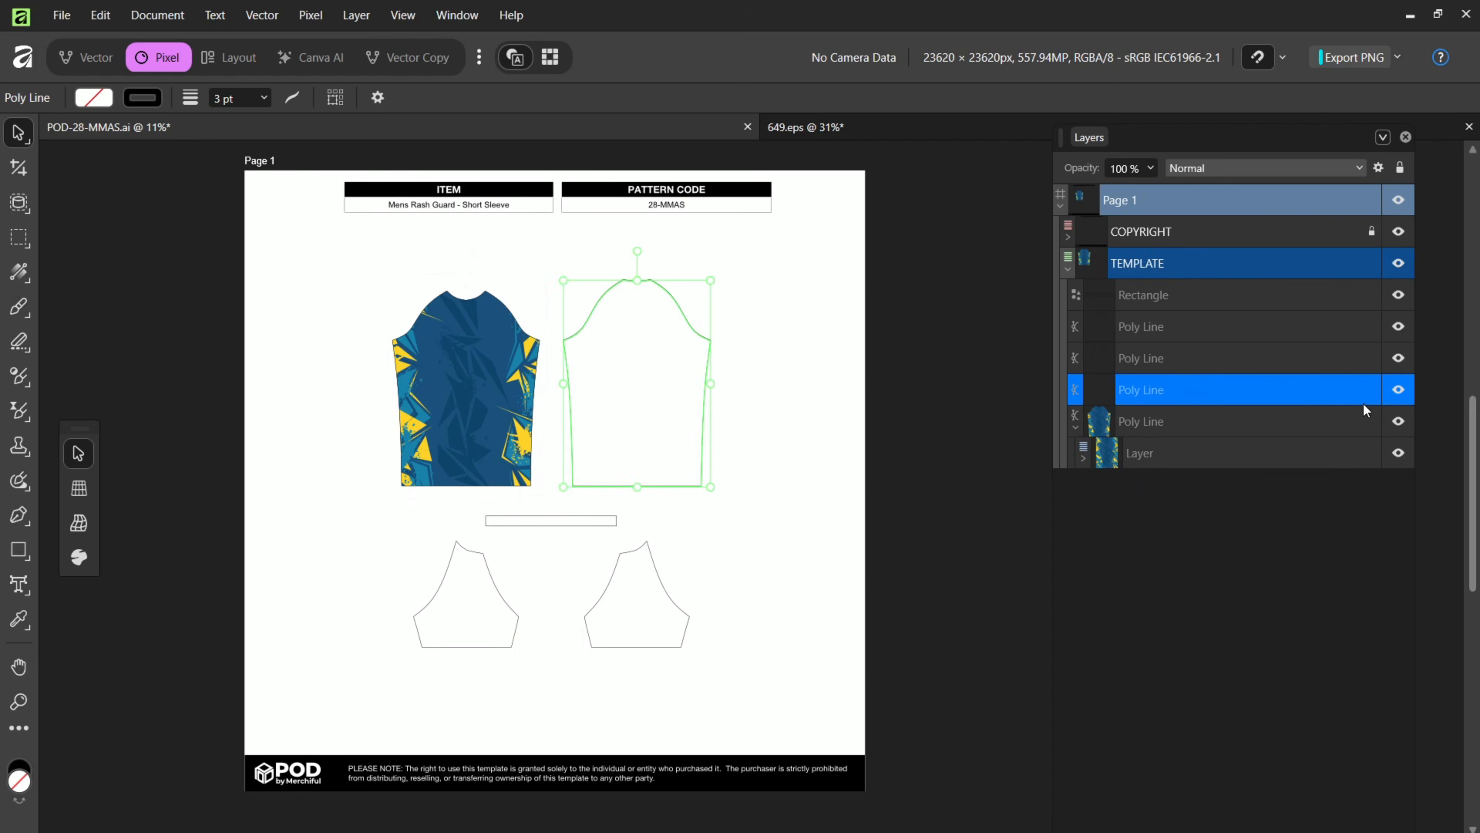
click(1404, 391)
click(1404, 391)
key(ctrl+v)
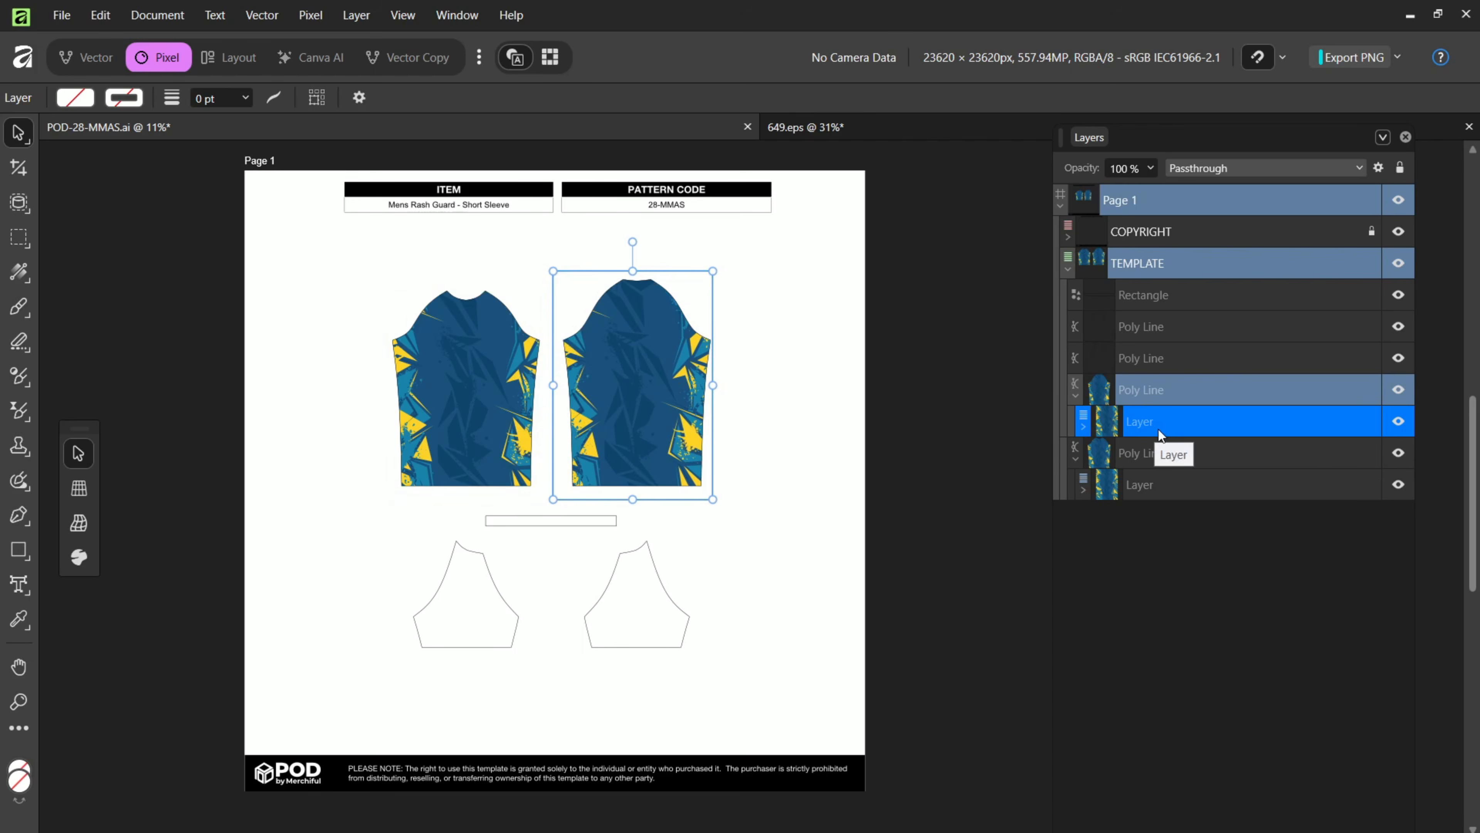
Step: Fill both sleeve pieces of the template with the dark blue sampled from the torso artwork
click(1105, 394)
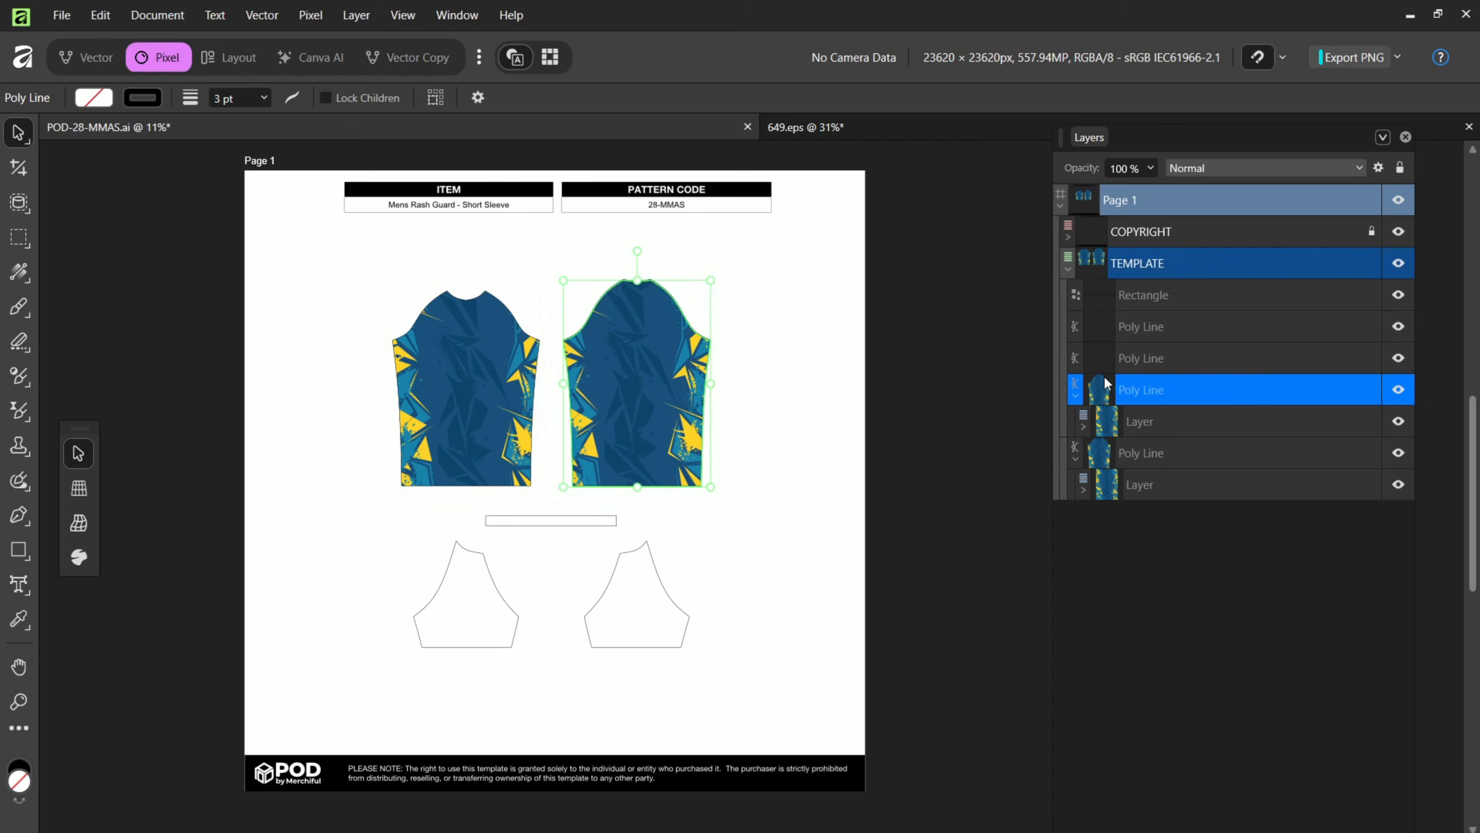
click(1103, 368)
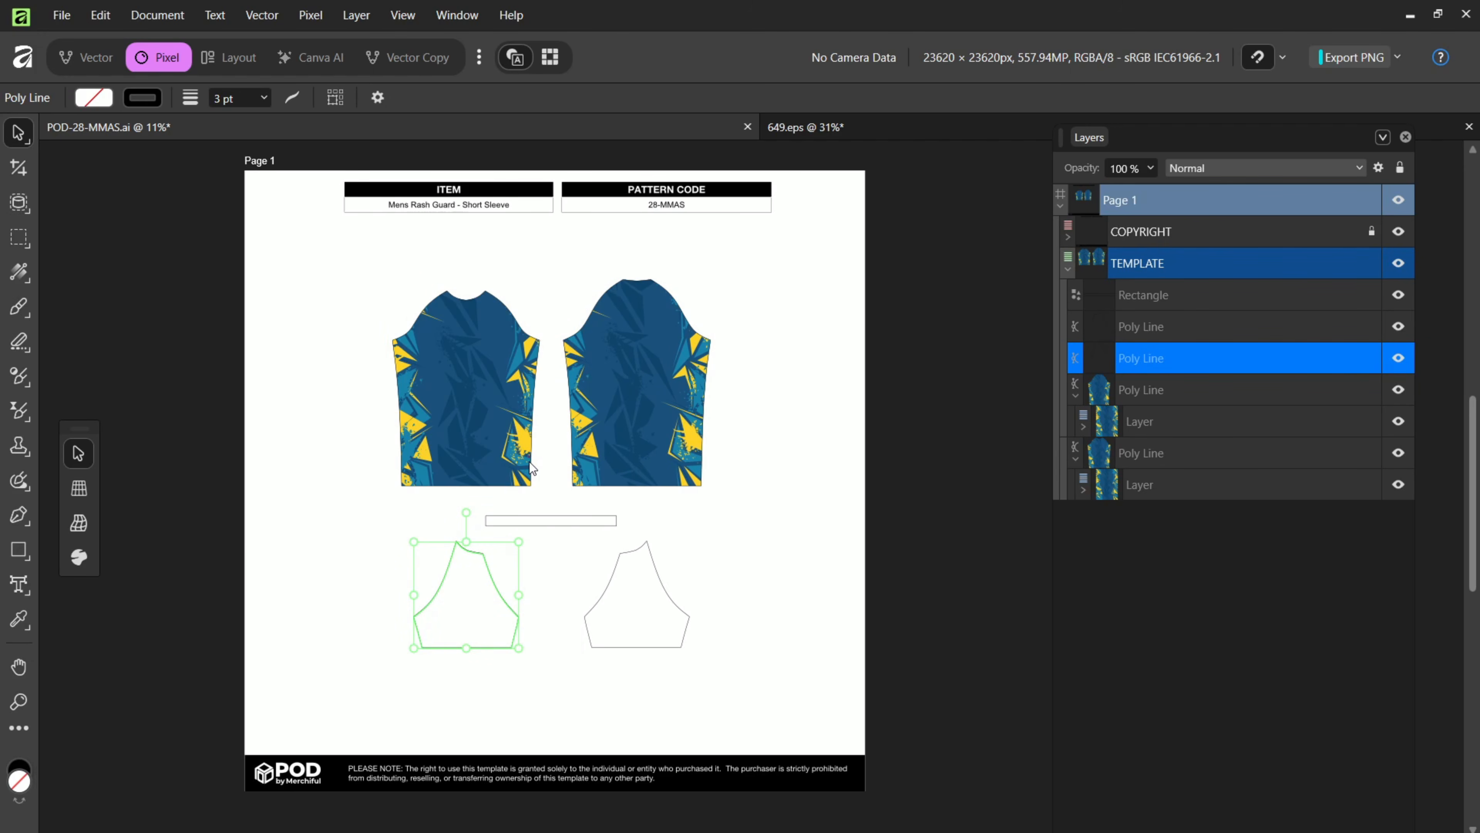
drag(19, 619, 473, 340)
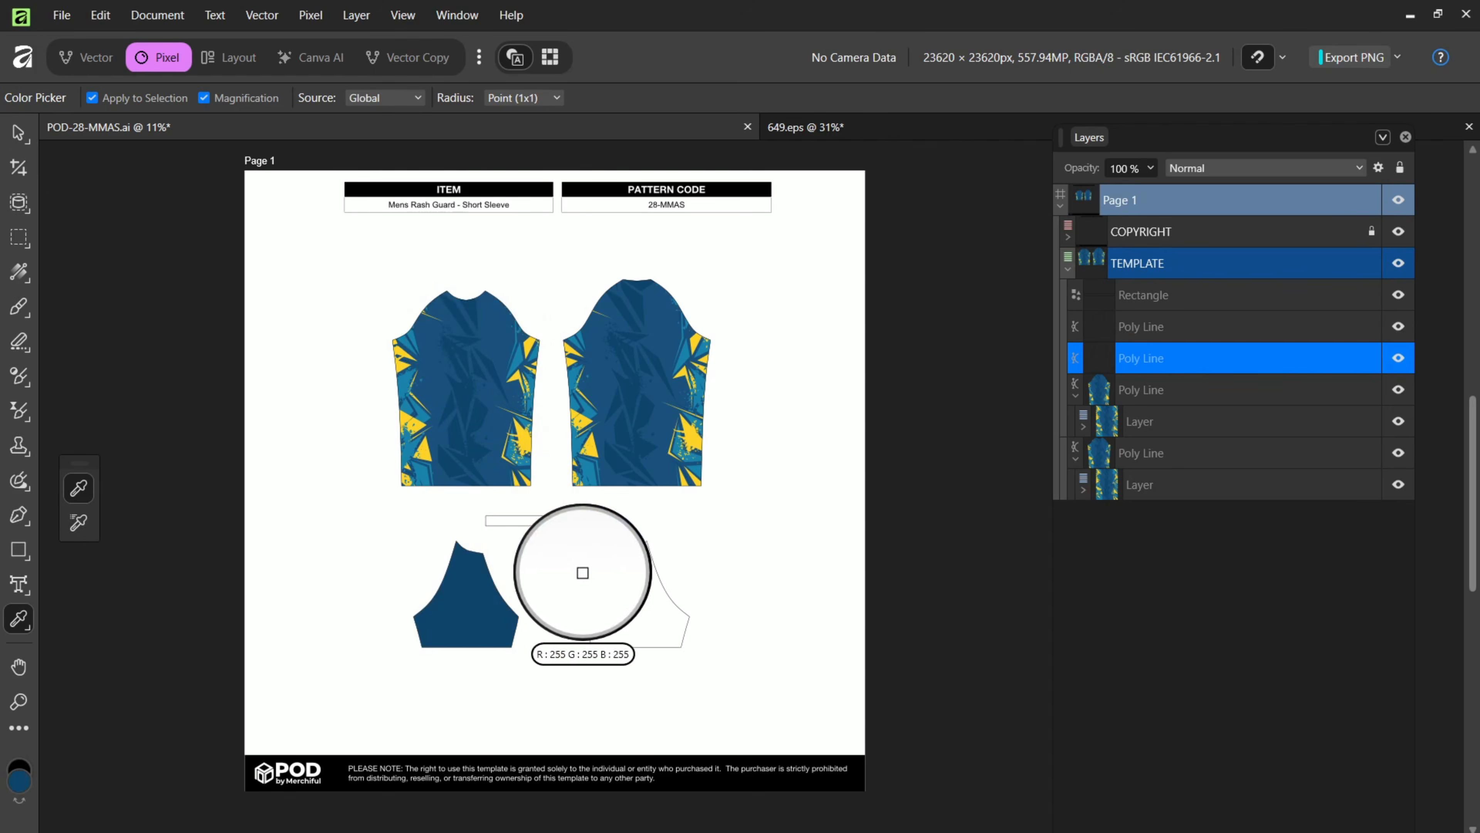
click(22, 148)
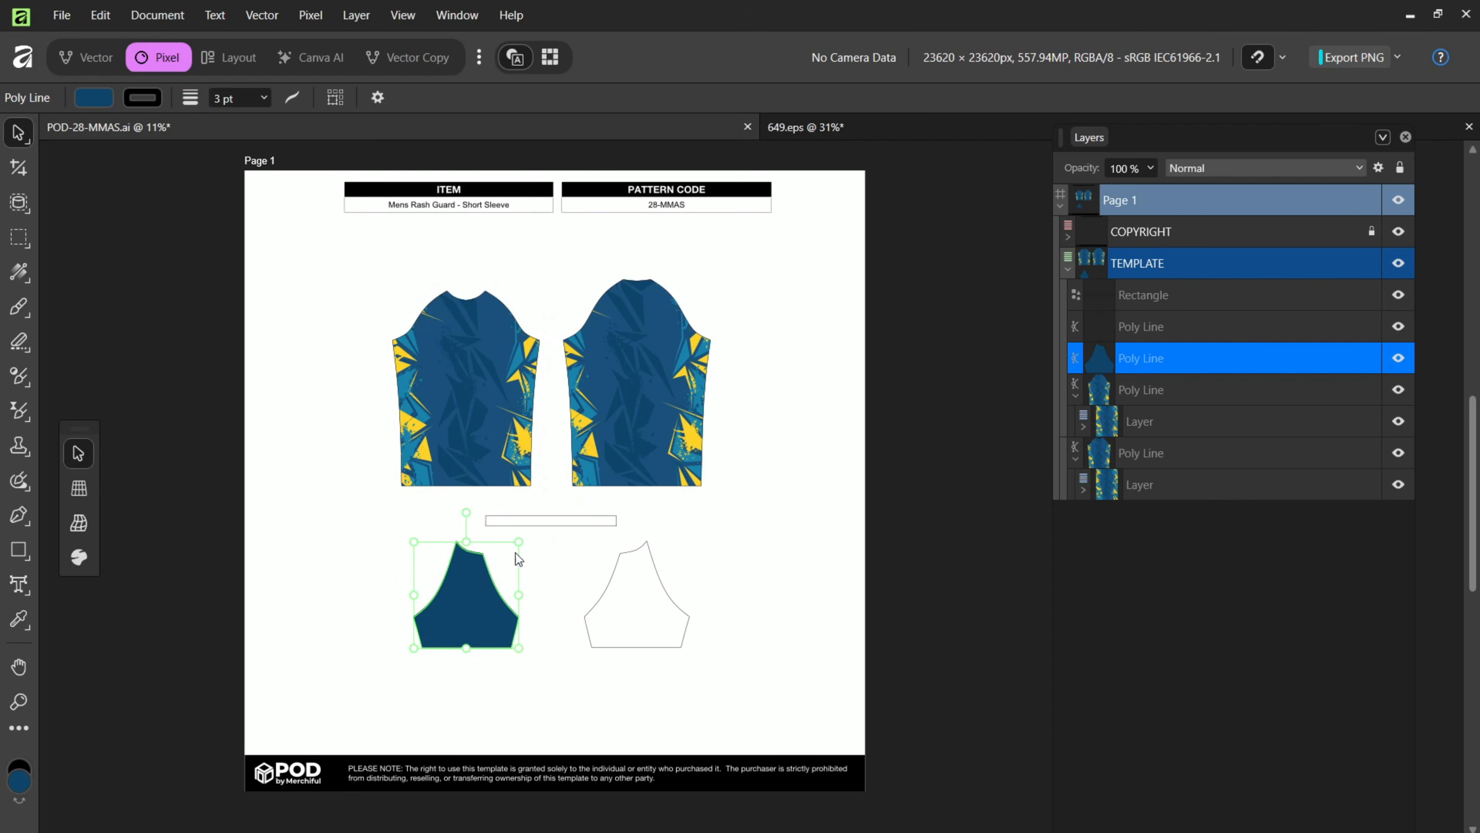
click(606, 597)
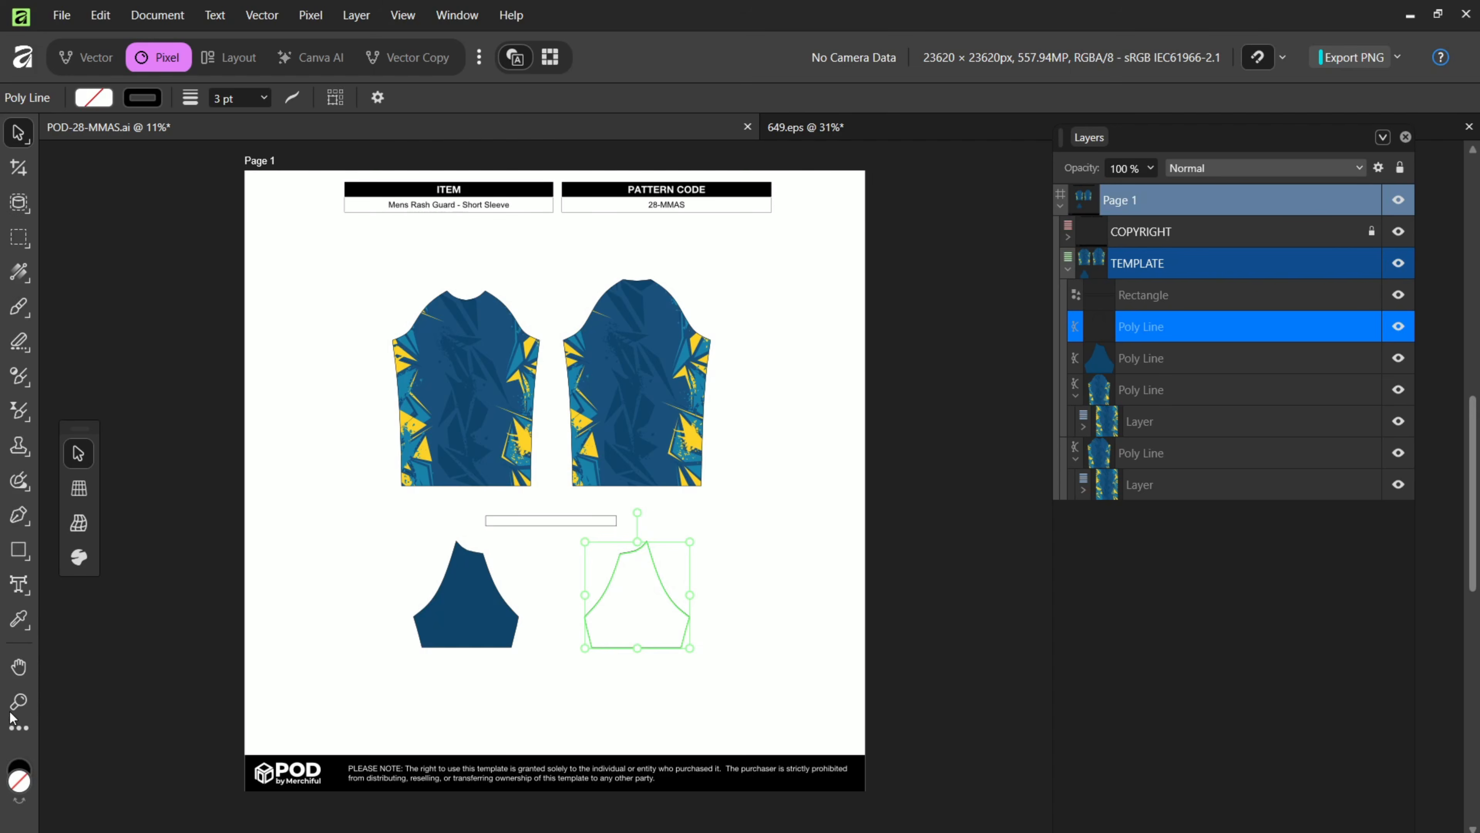
click(19, 618)
drag(132, 611, 630, 460)
key(v)
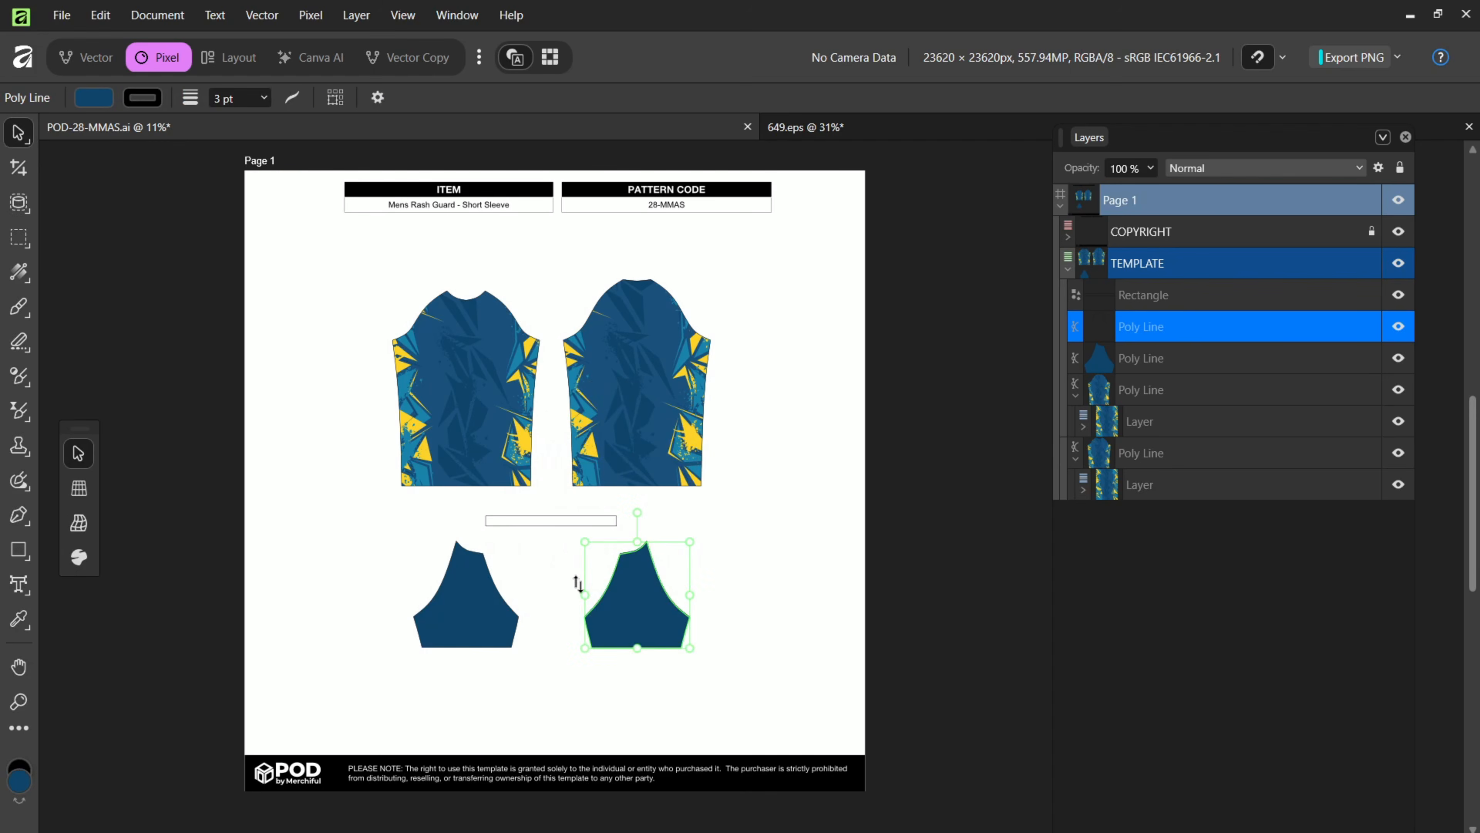
Step: Fill the neckband rectangle with the yellow sampled from the torso artwork and deselect it
click(571, 523)
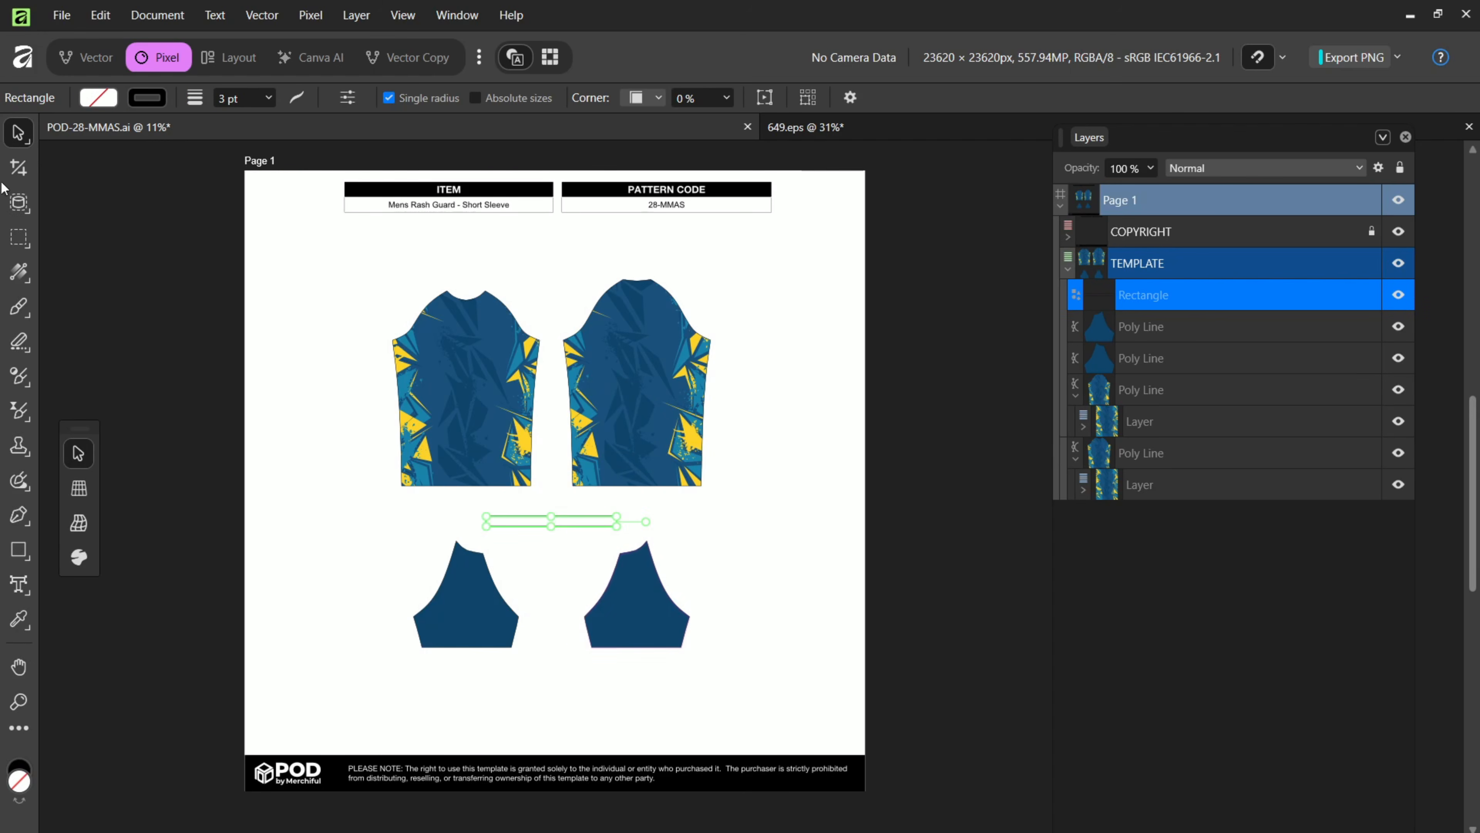
click(19, 618)
drag(612, 408, 593, 446)
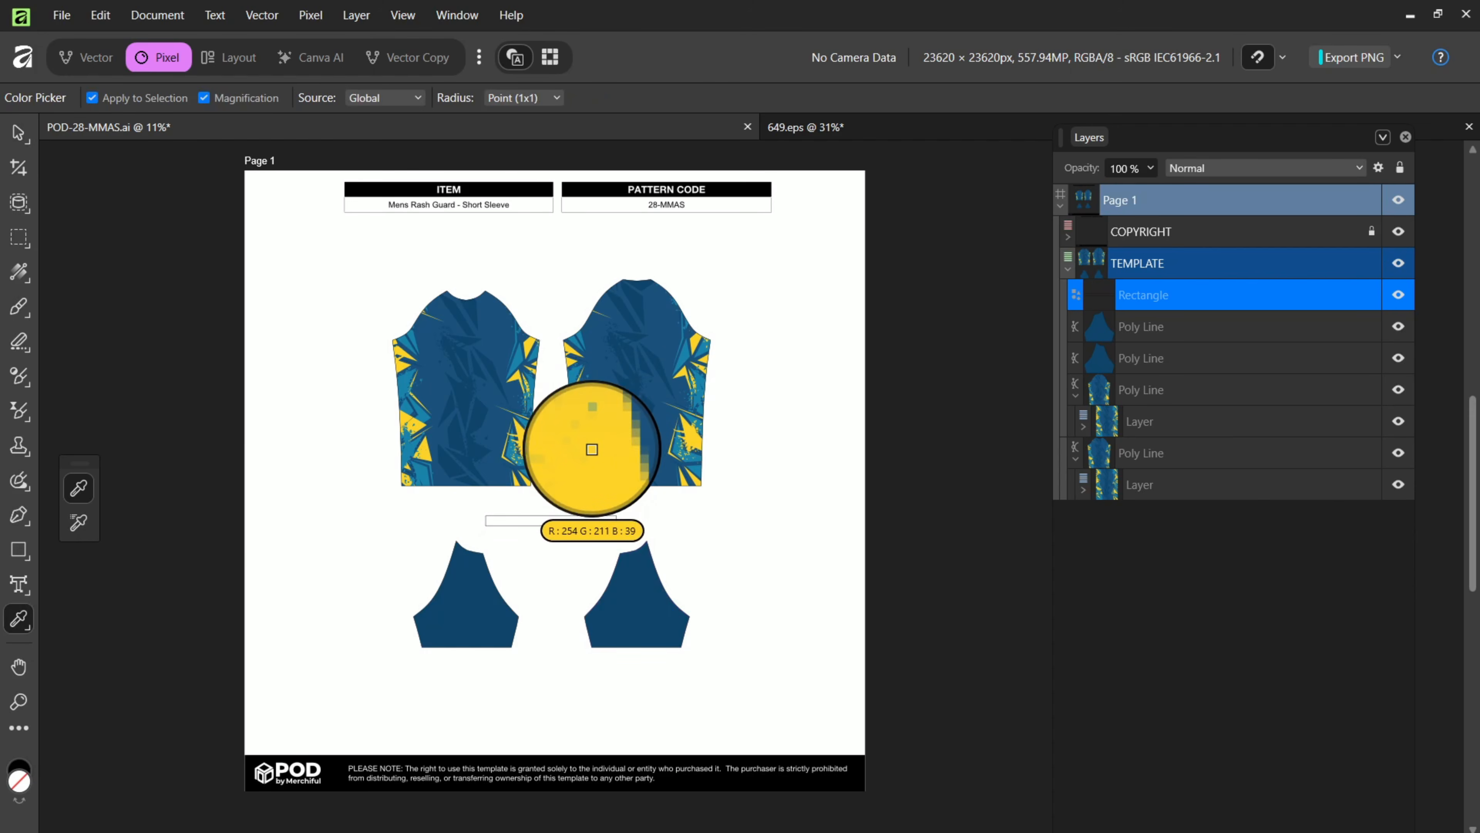
click(592, 449)
click(22, 133)
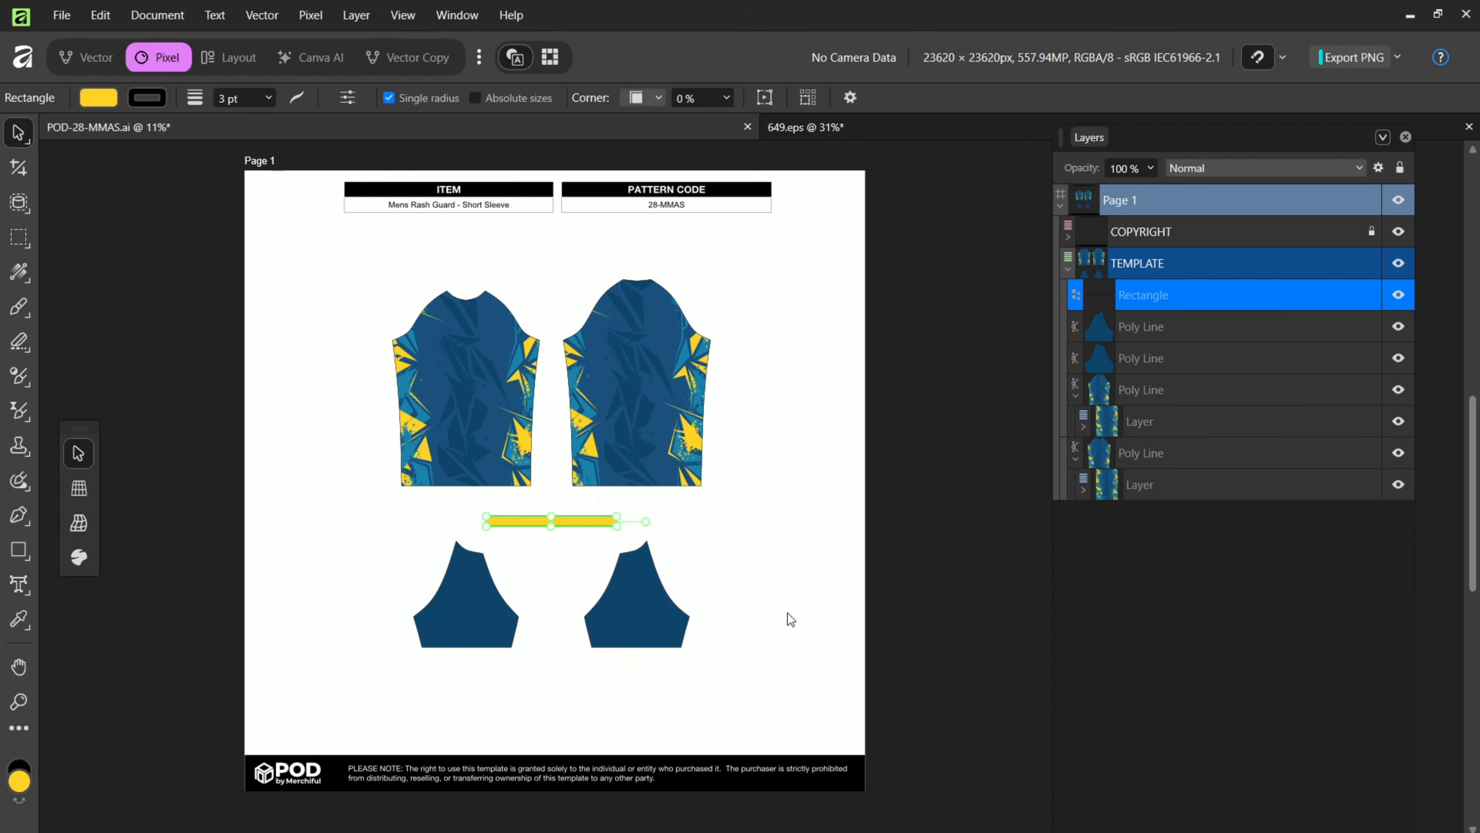
click(790, 614)
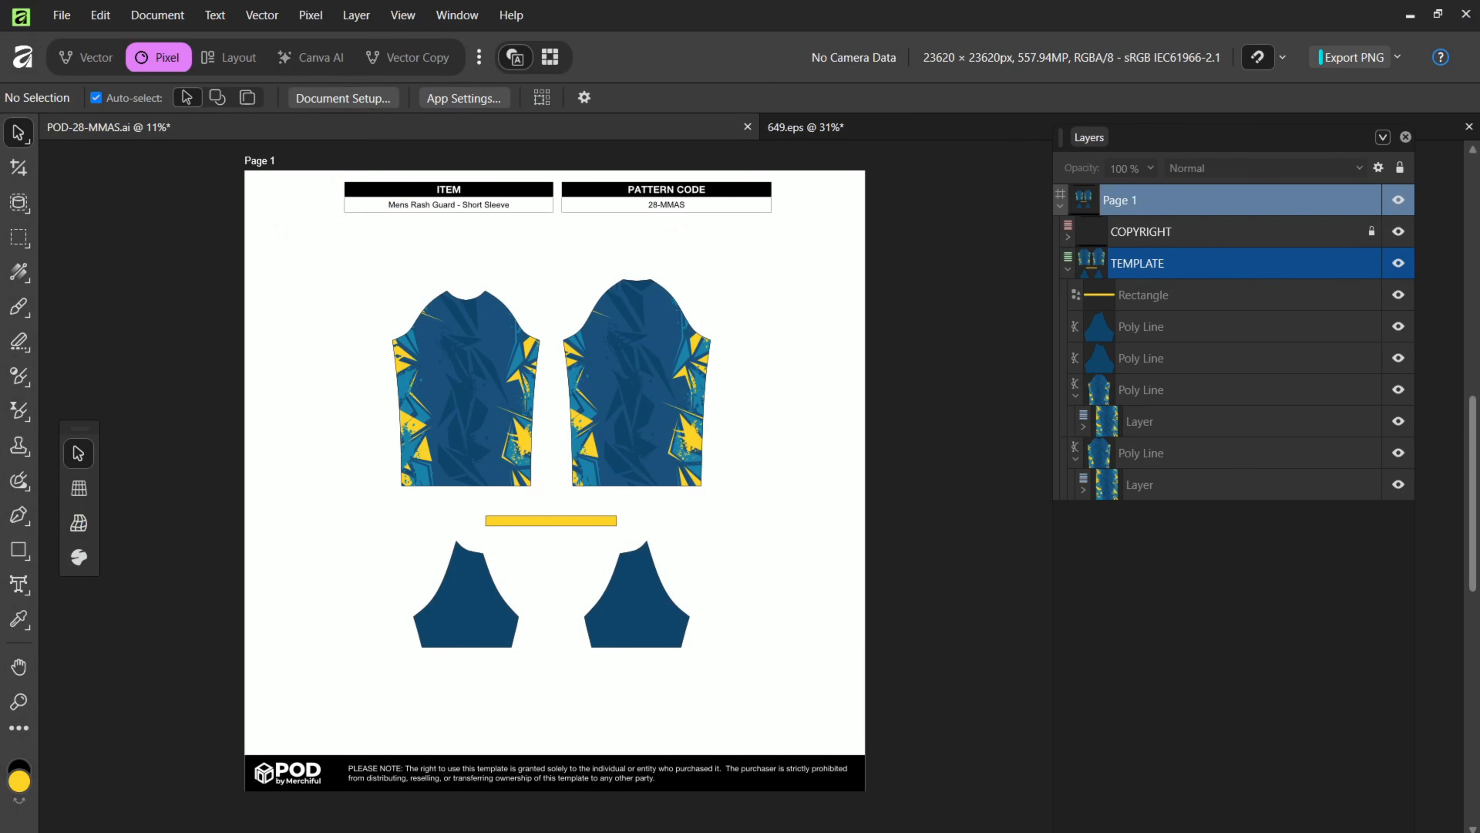
Step: Set up an export of the whole document as PDF with the PDF (for export) preset
click(62, 17)
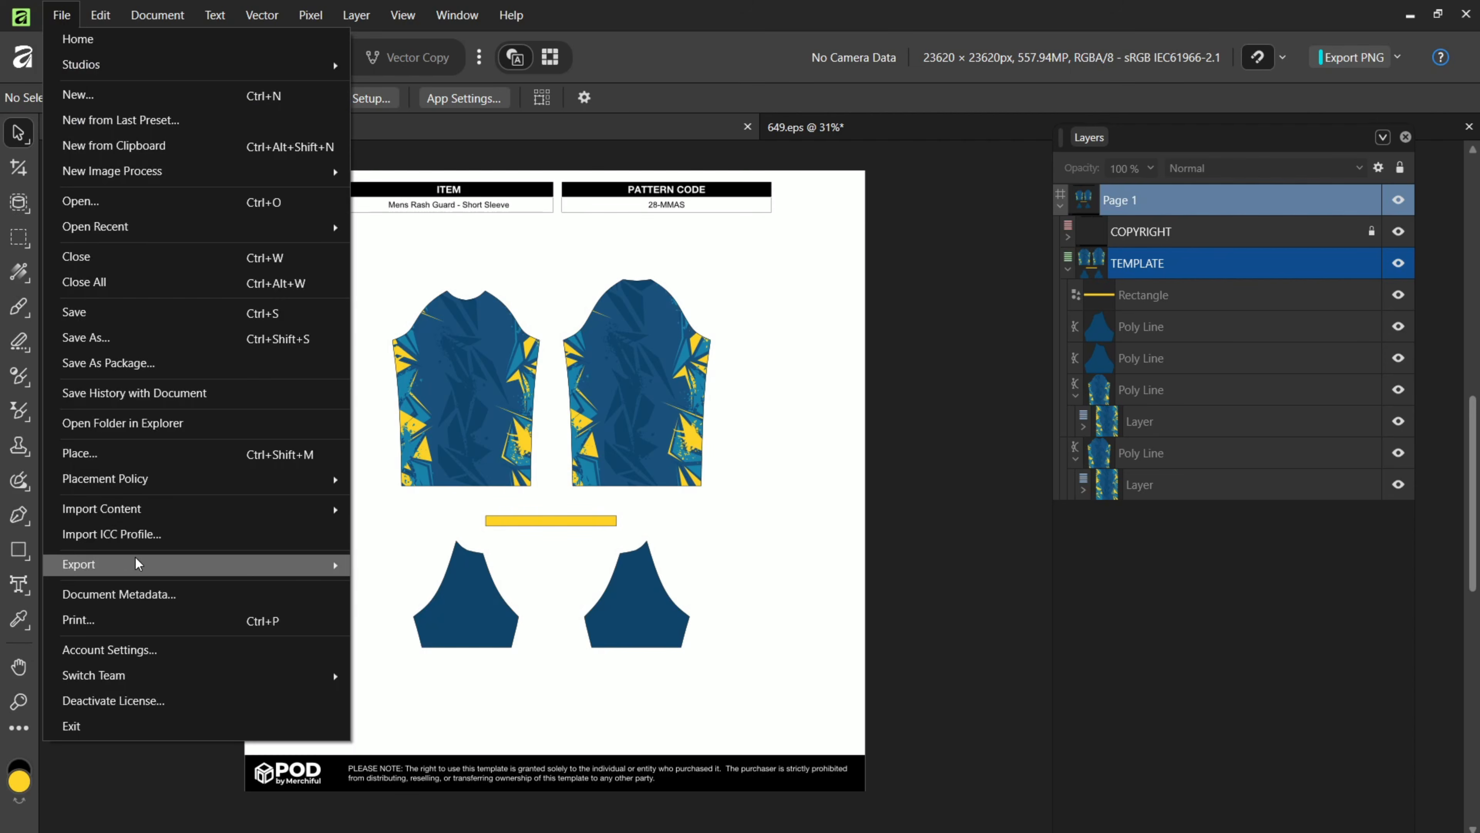
mouse_move(135, 557)
click(408, 576)
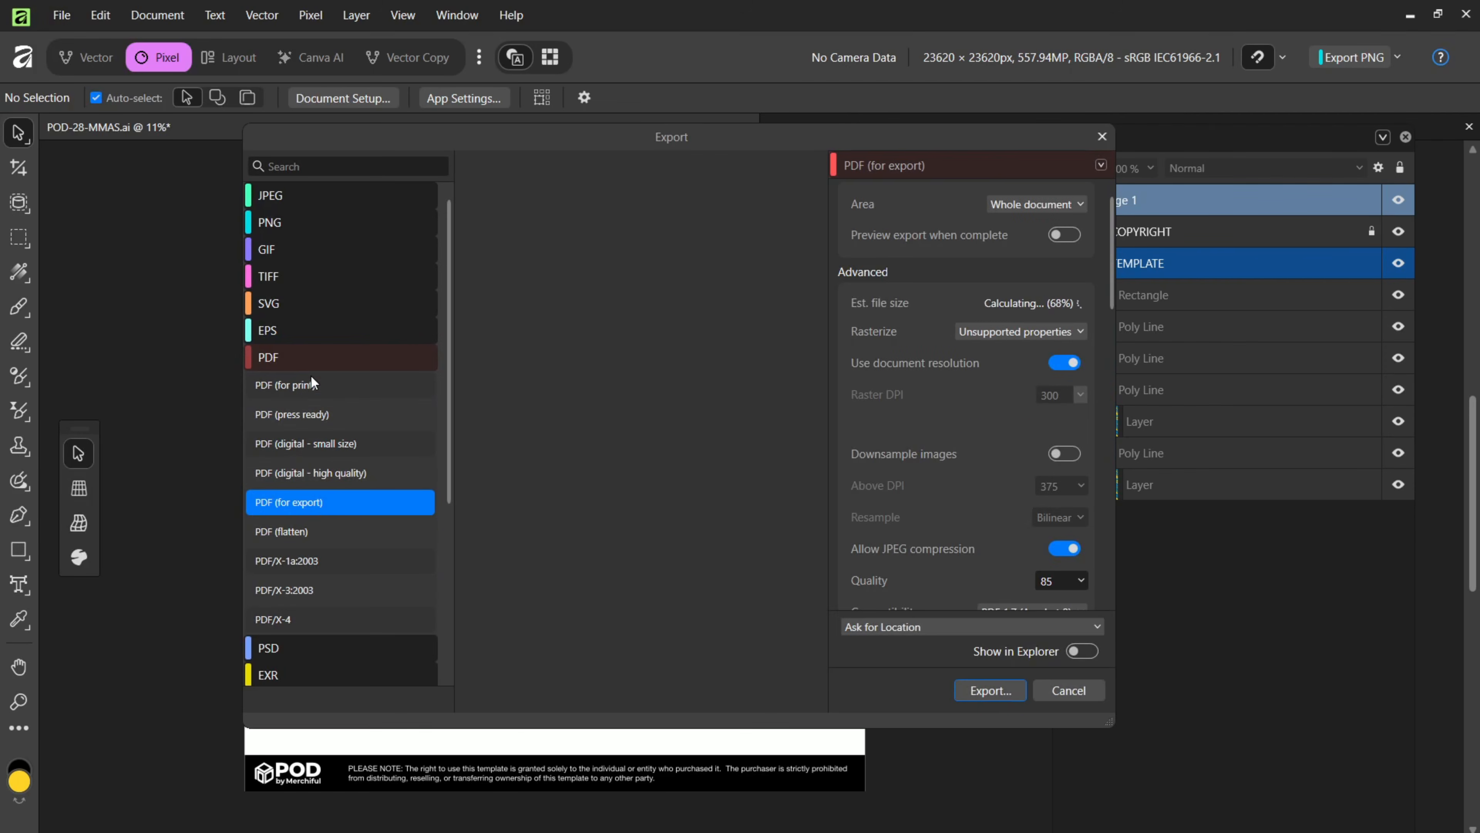
click(290, 358)
click(274, 358)
click(274, 360)
click(273, 360)
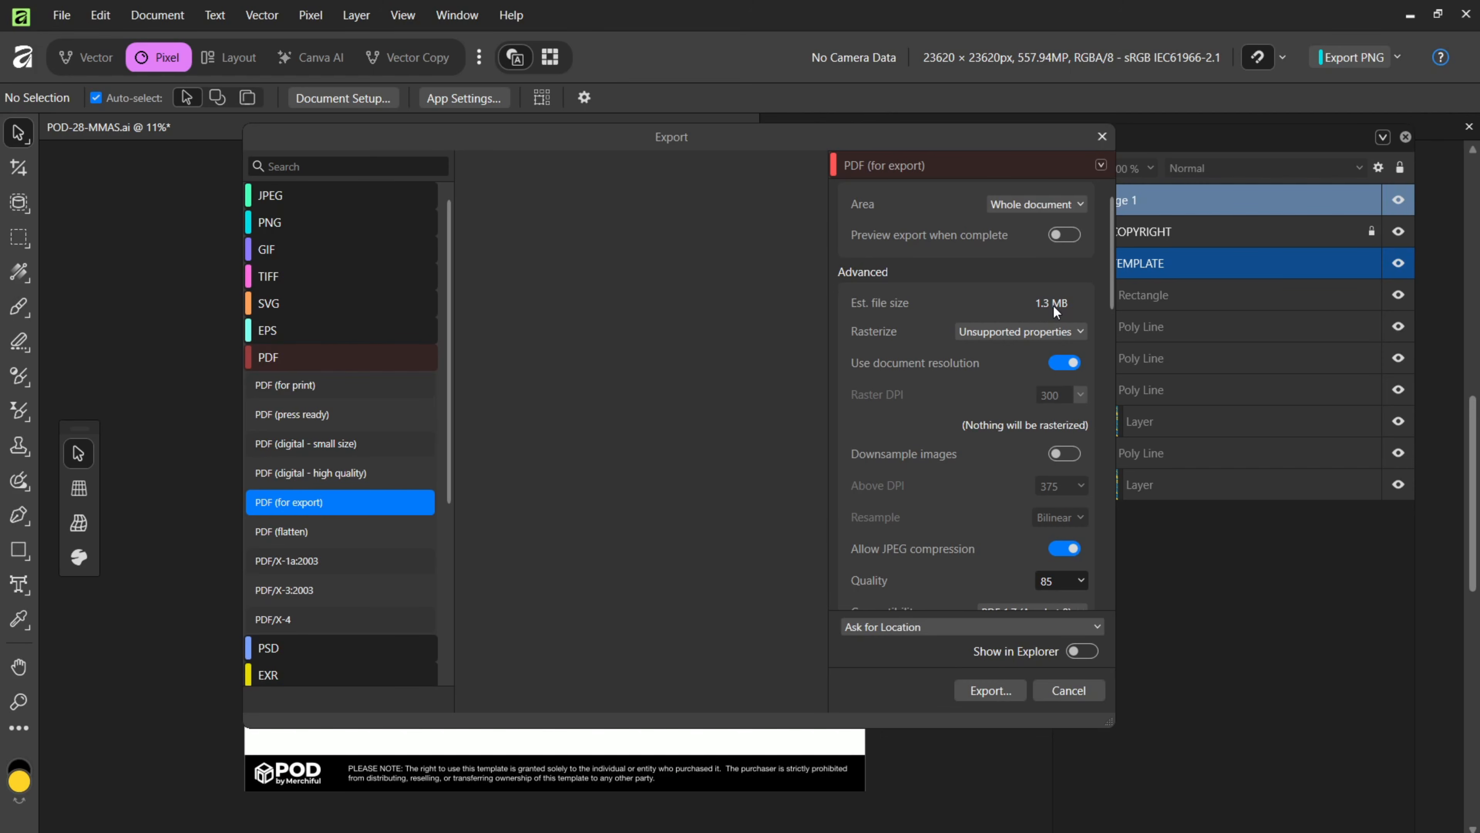
Step: Export the PDF to the Desktop under the file name Design 2
click(997, 694)
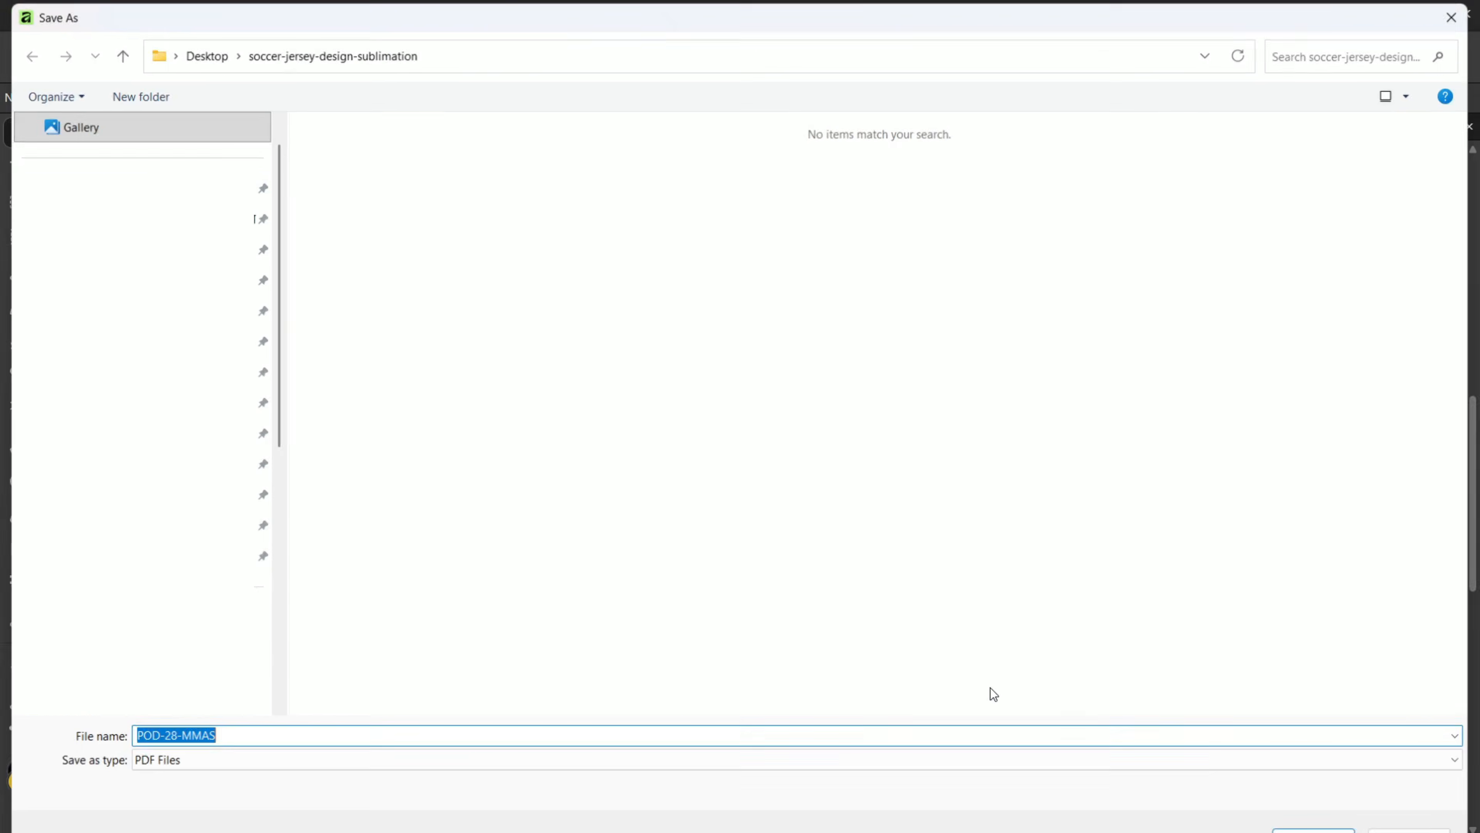
click(175, 186)
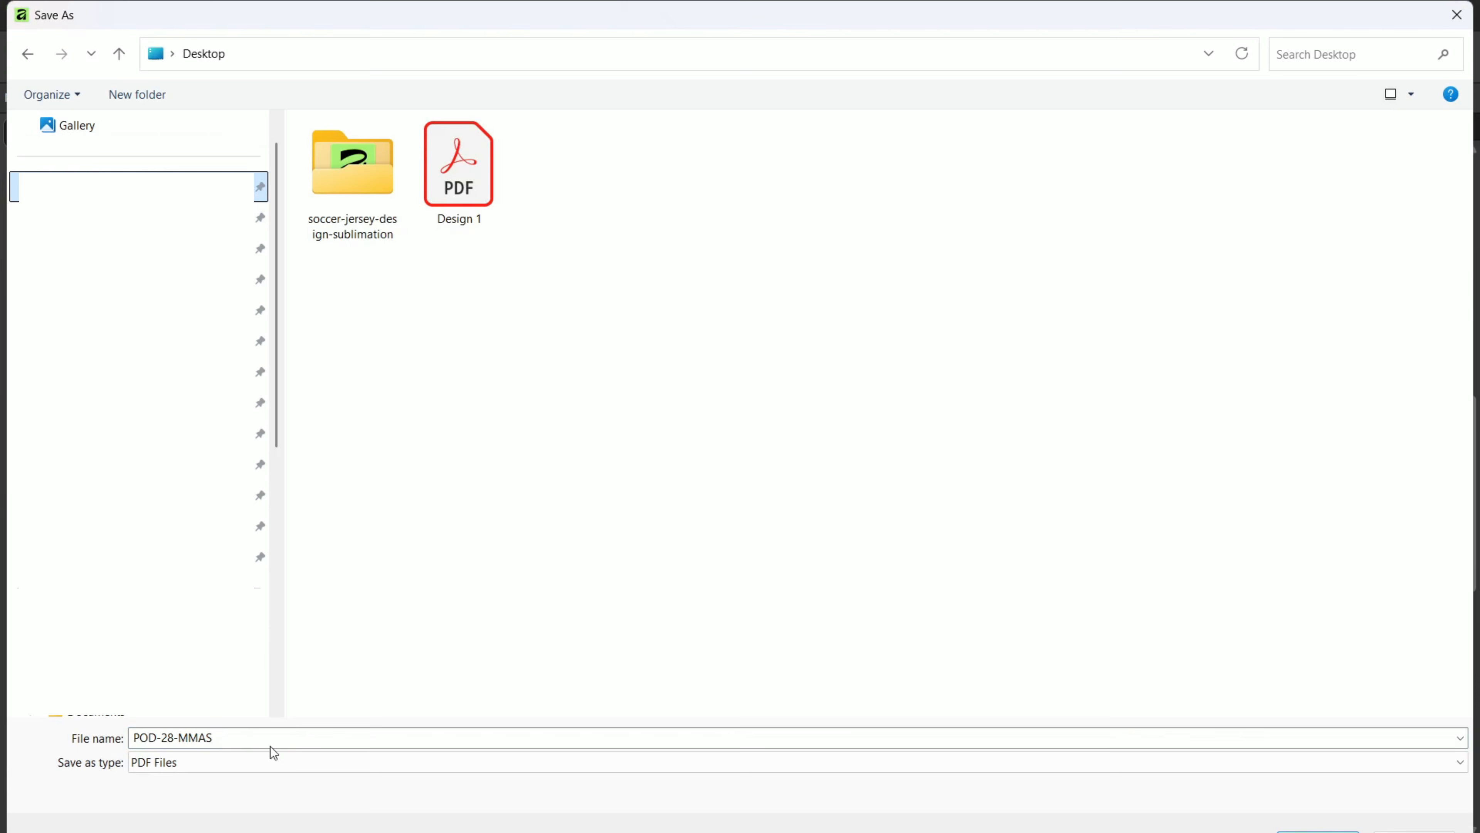
click(236, 737)
text(Design)
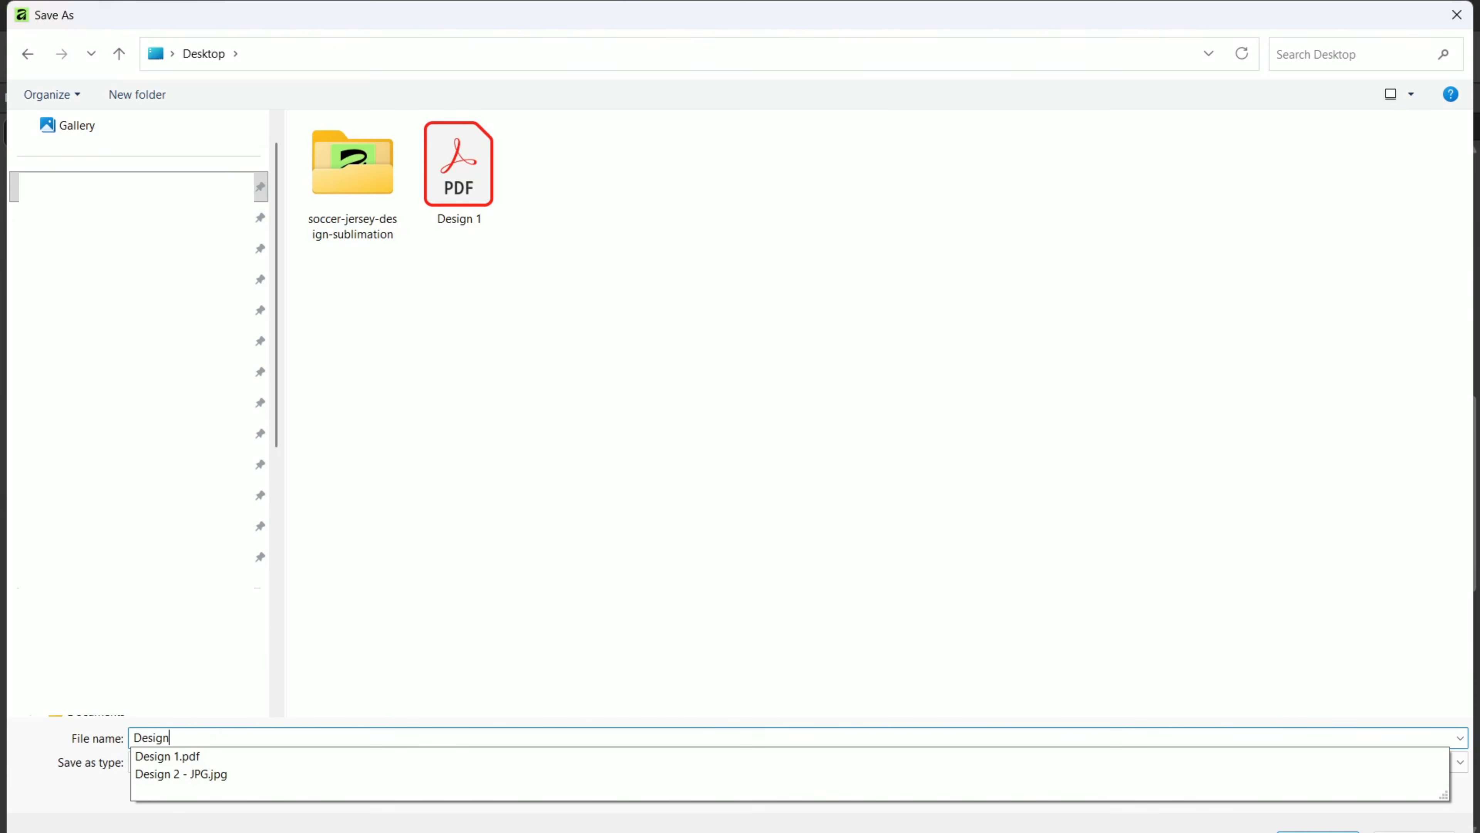
text( 2)
key(Return)
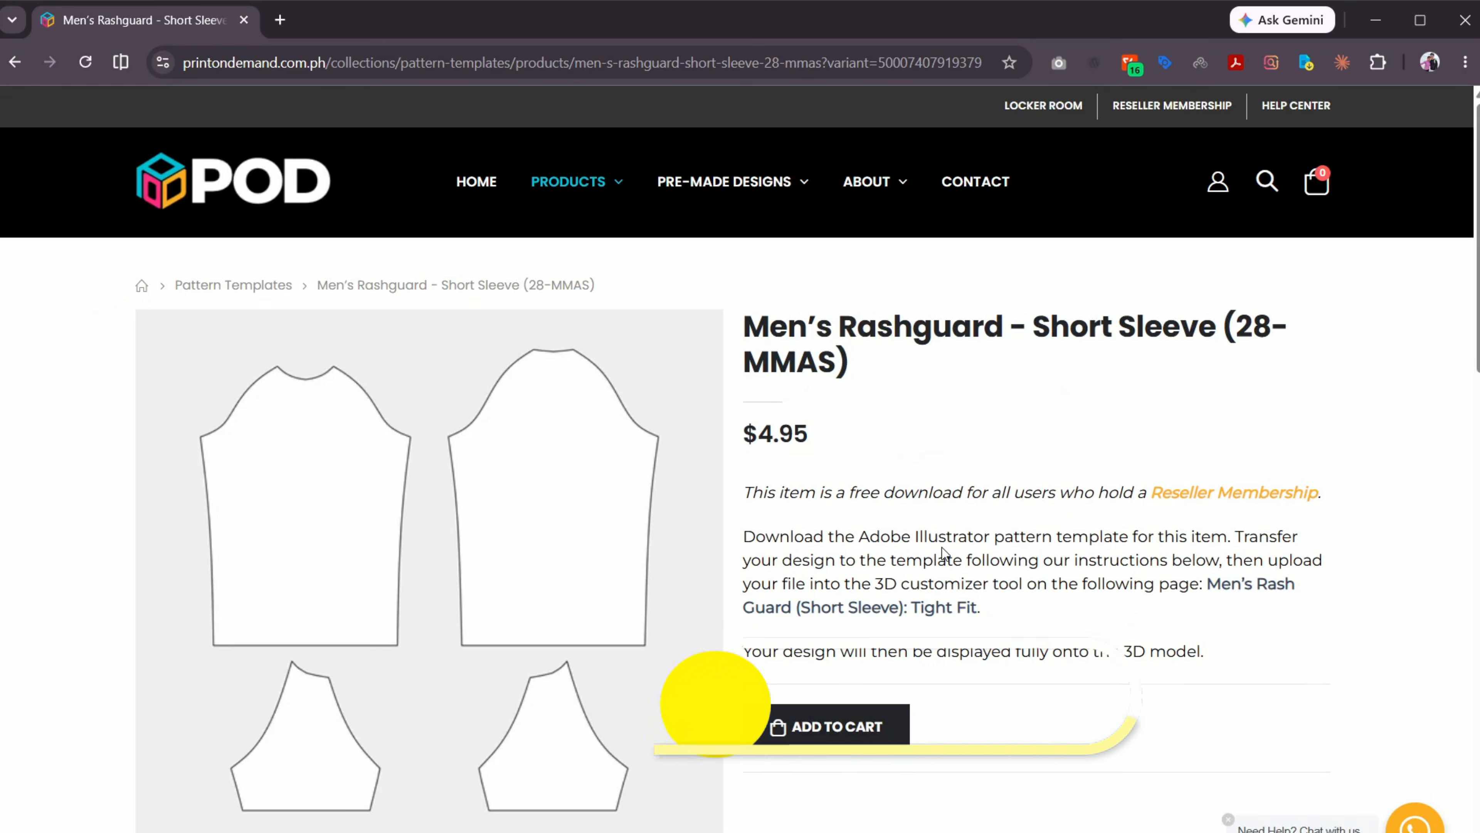
Step: In the browser on the POD website, find the Men's Rash Guard - Short Sleeve product among the men's rash guards and start customizing it
mouse_move(586, 208)
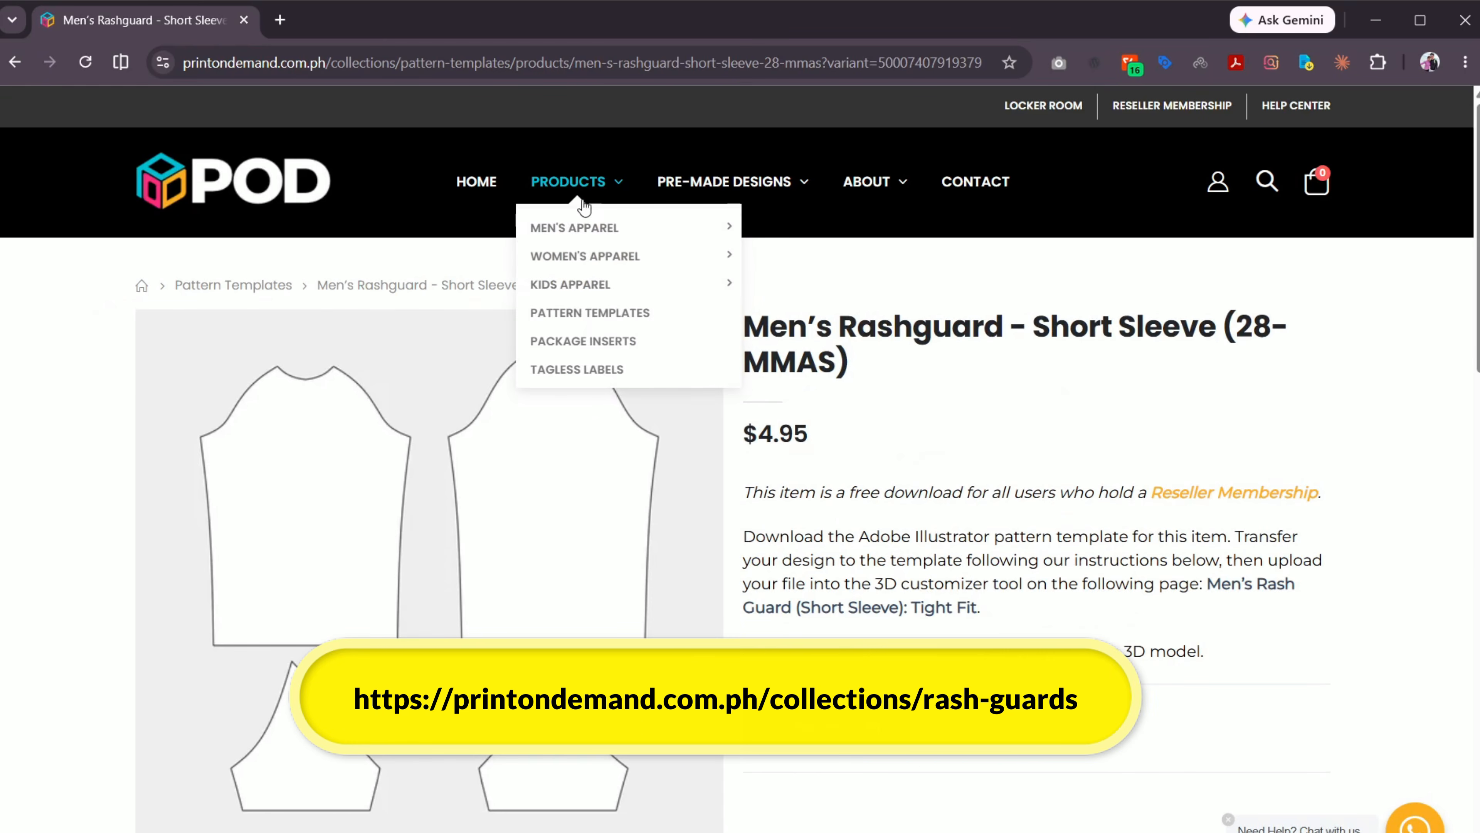
click(799, 317)
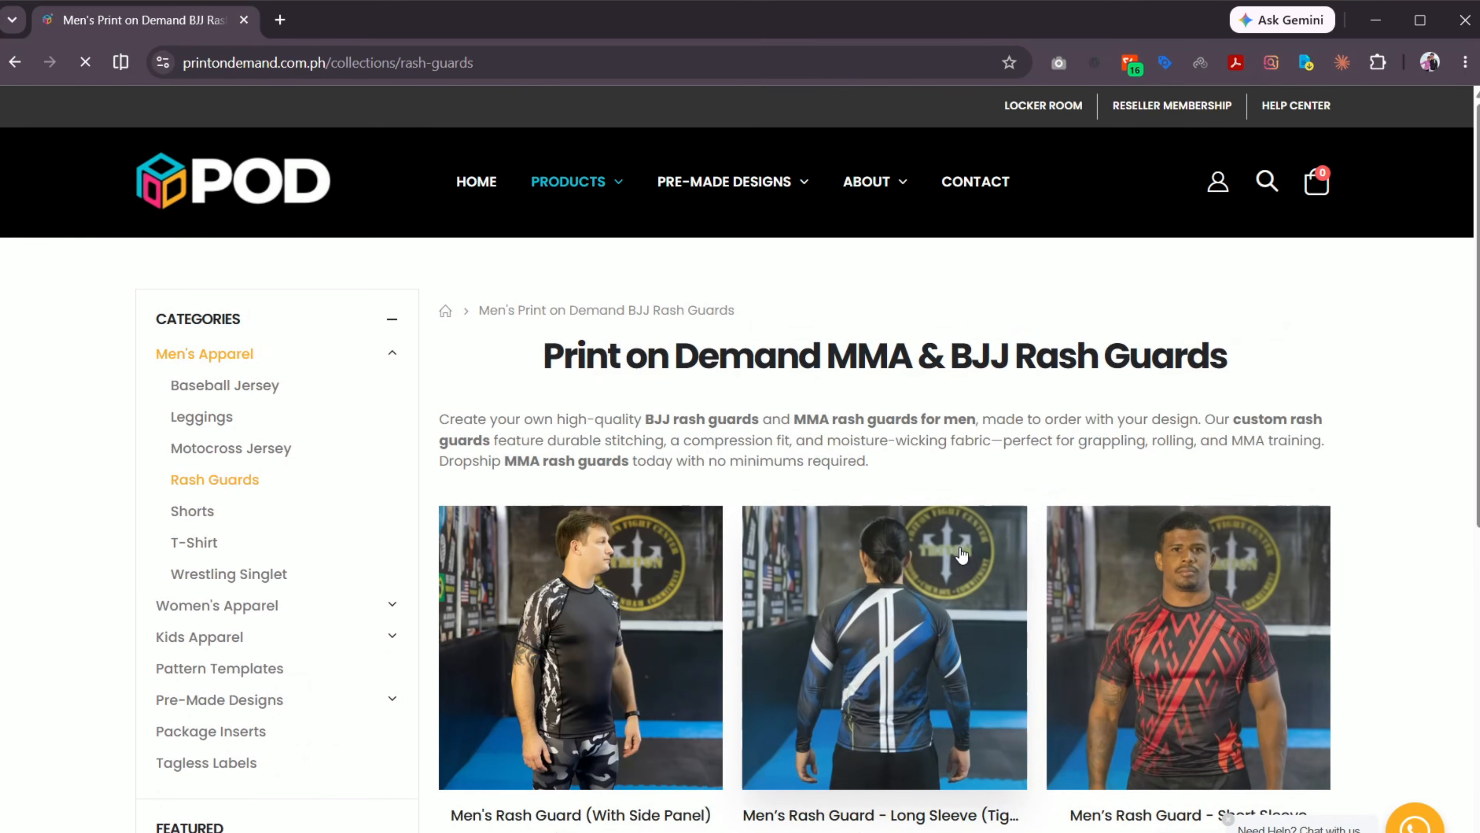
click(1132, 607)
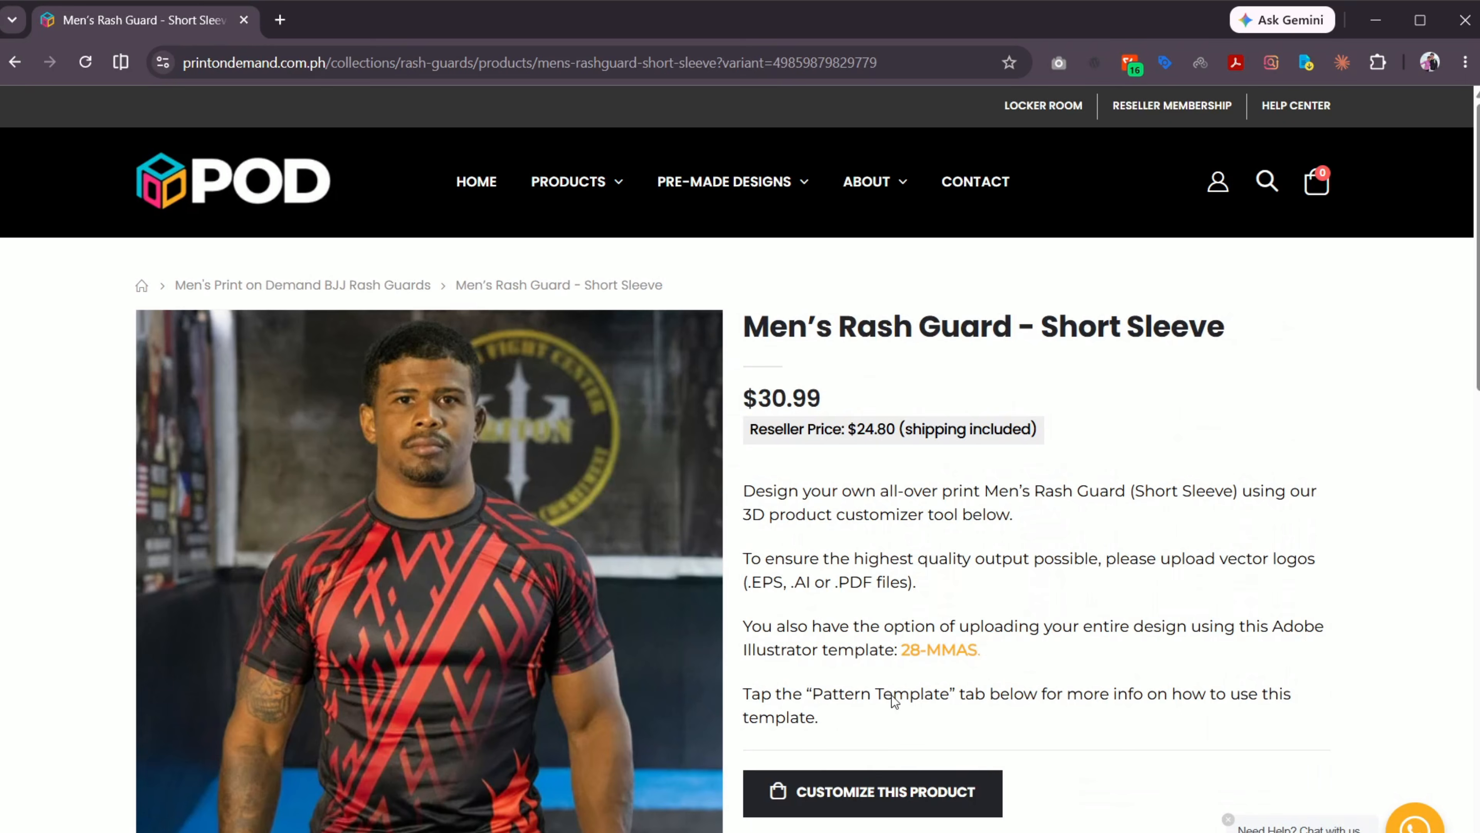
click(871, 798)
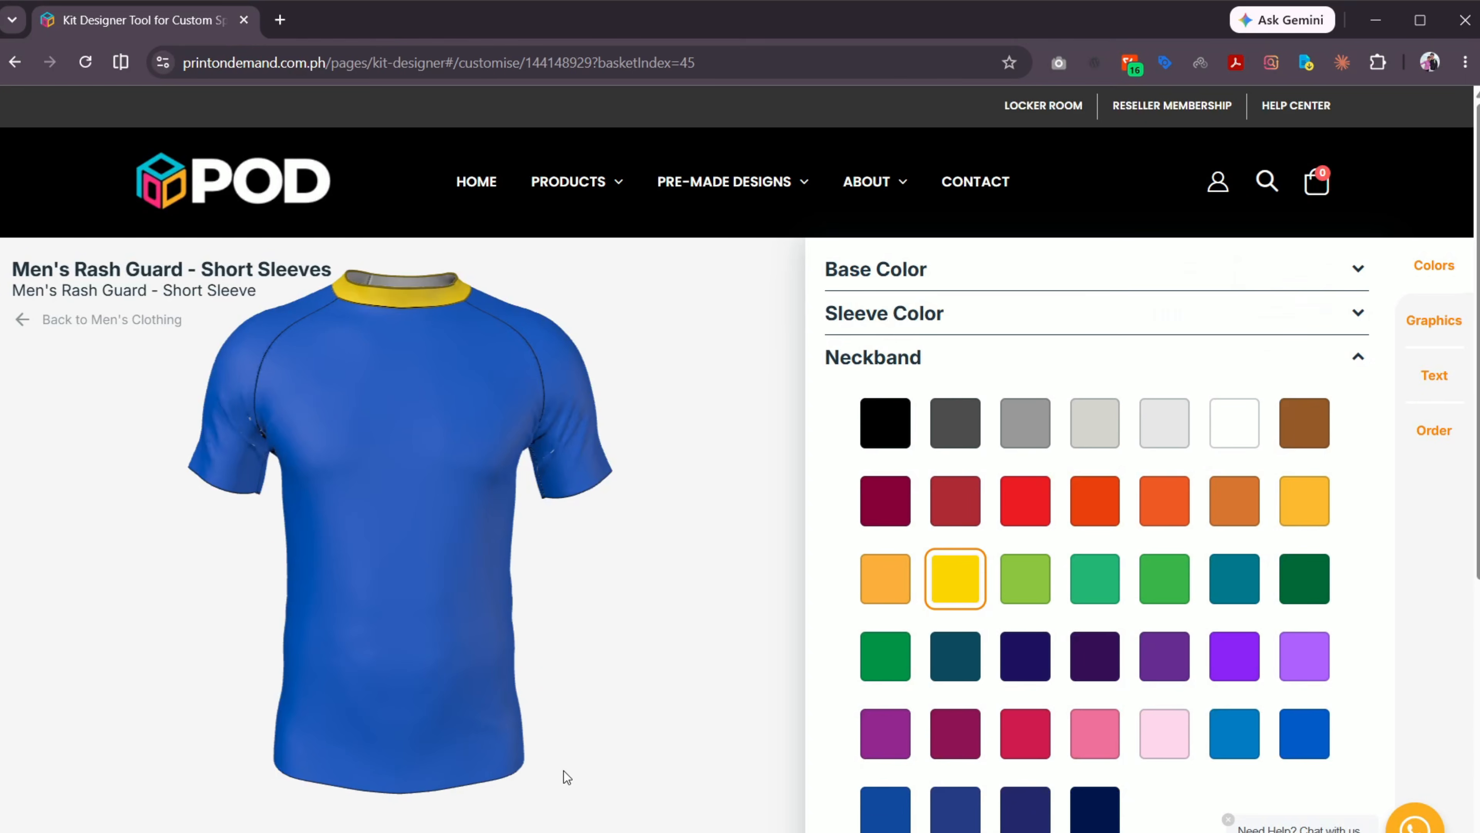
Step: Show the 3D customizer in full screen and move the shirt model so all of it fits in the view
scroll(1451, 760, down, 2)
scroll(1451, 760, down, 3)
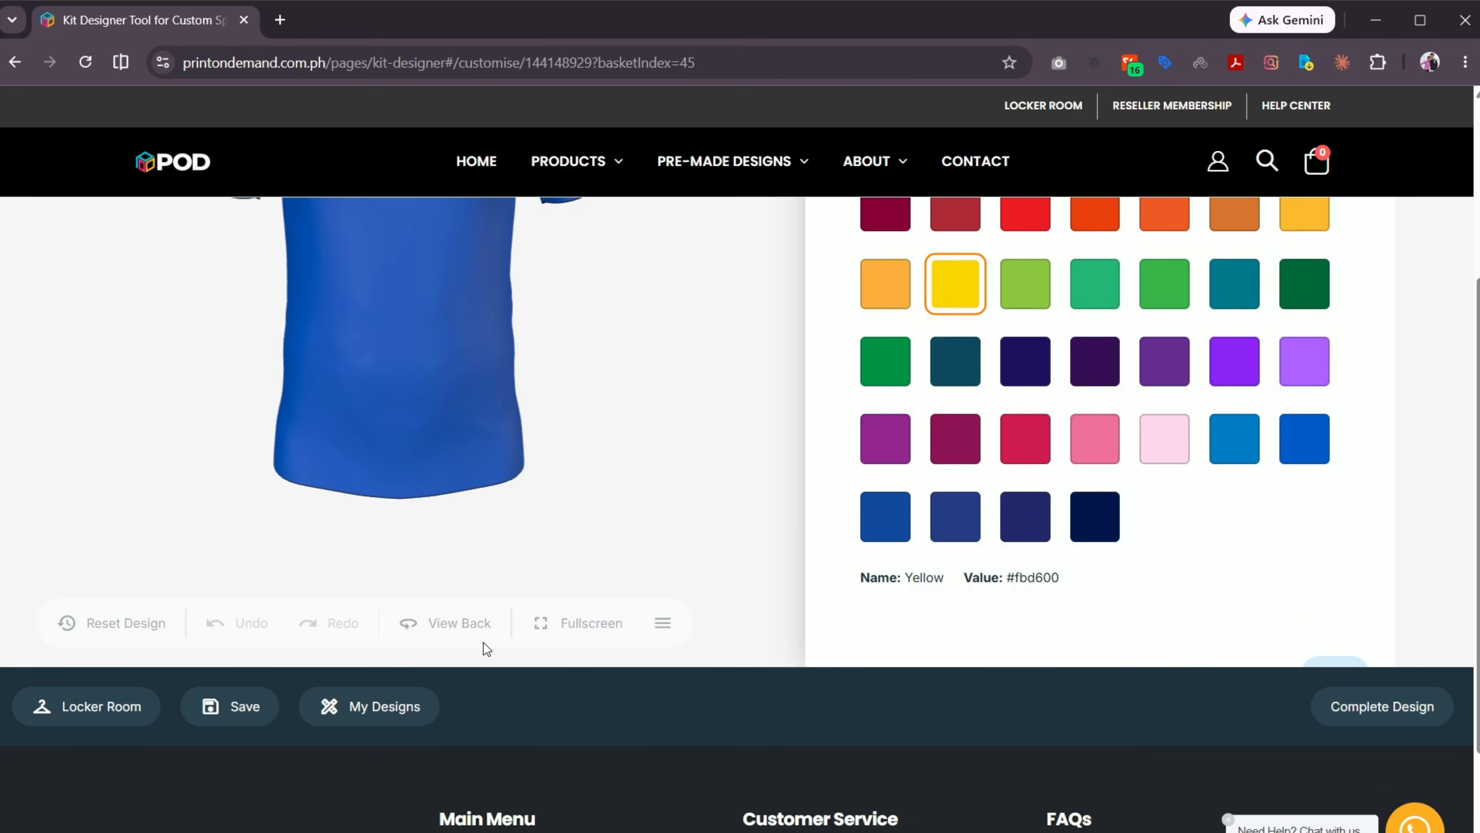
click(583, 629)
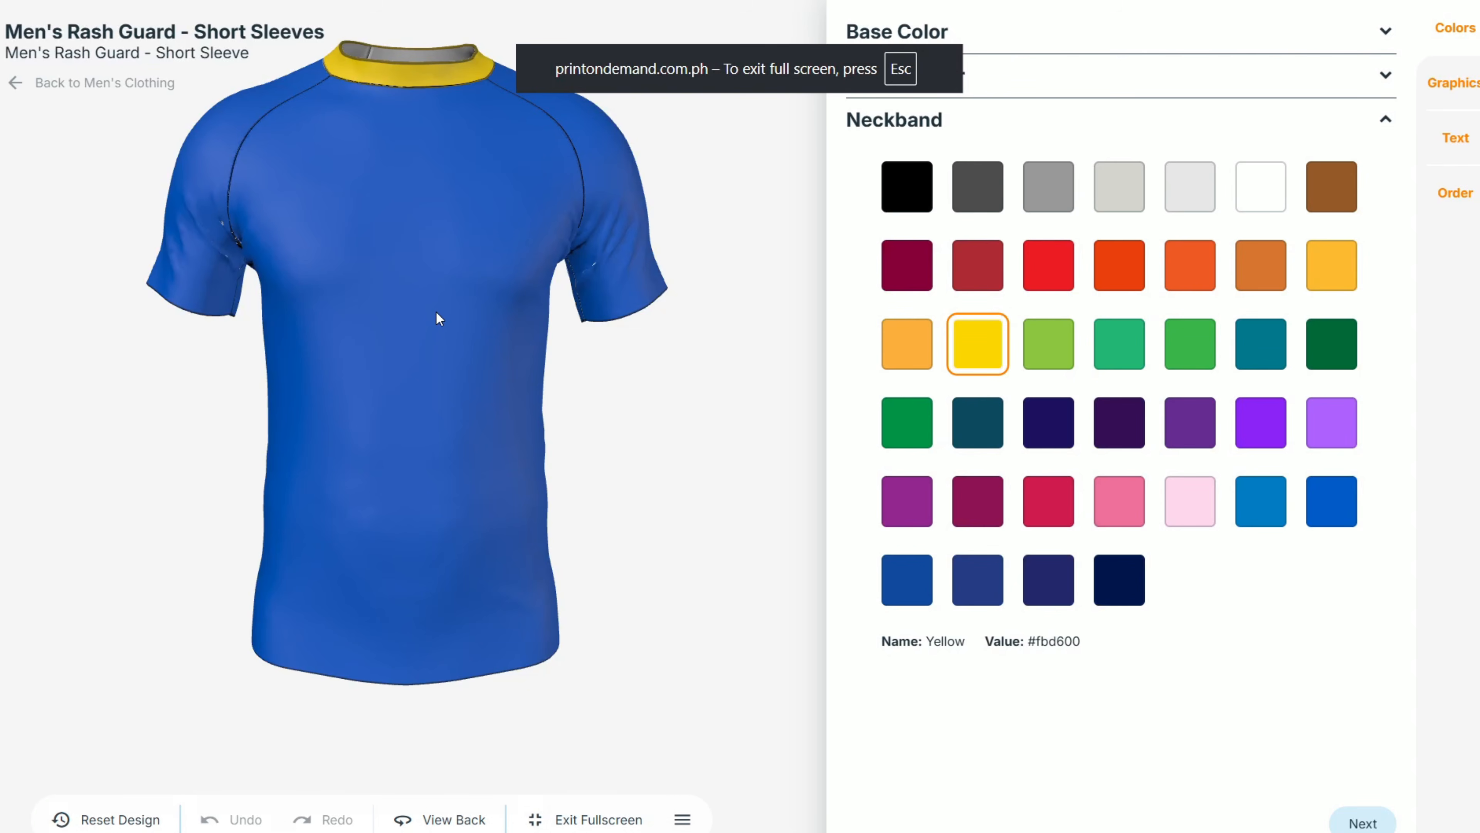
drag(454, 281, 464, 331)
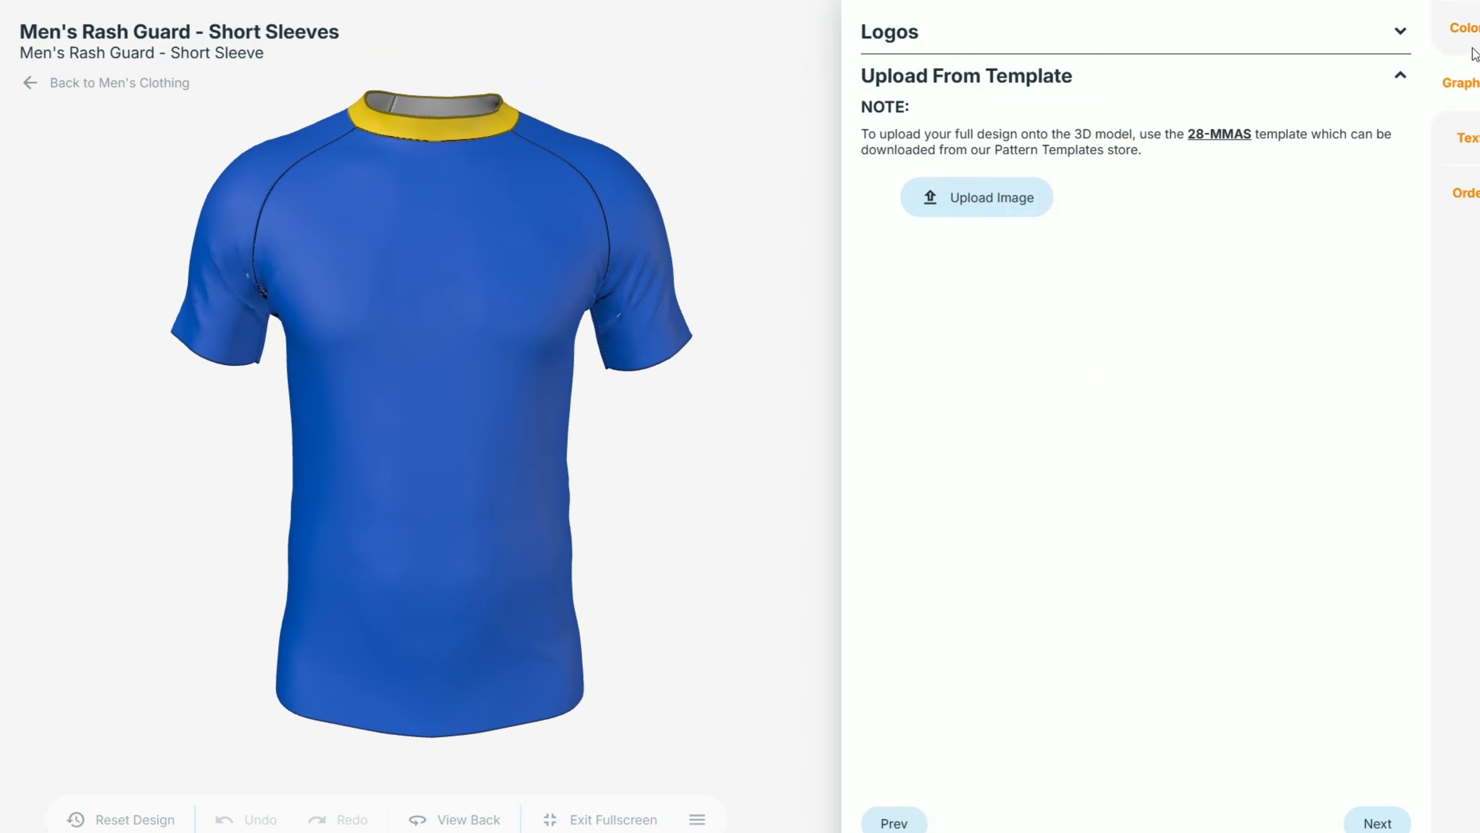
Step: Expand the Upload From Template section of the customizer's Graphics settings
click(1458, 47)
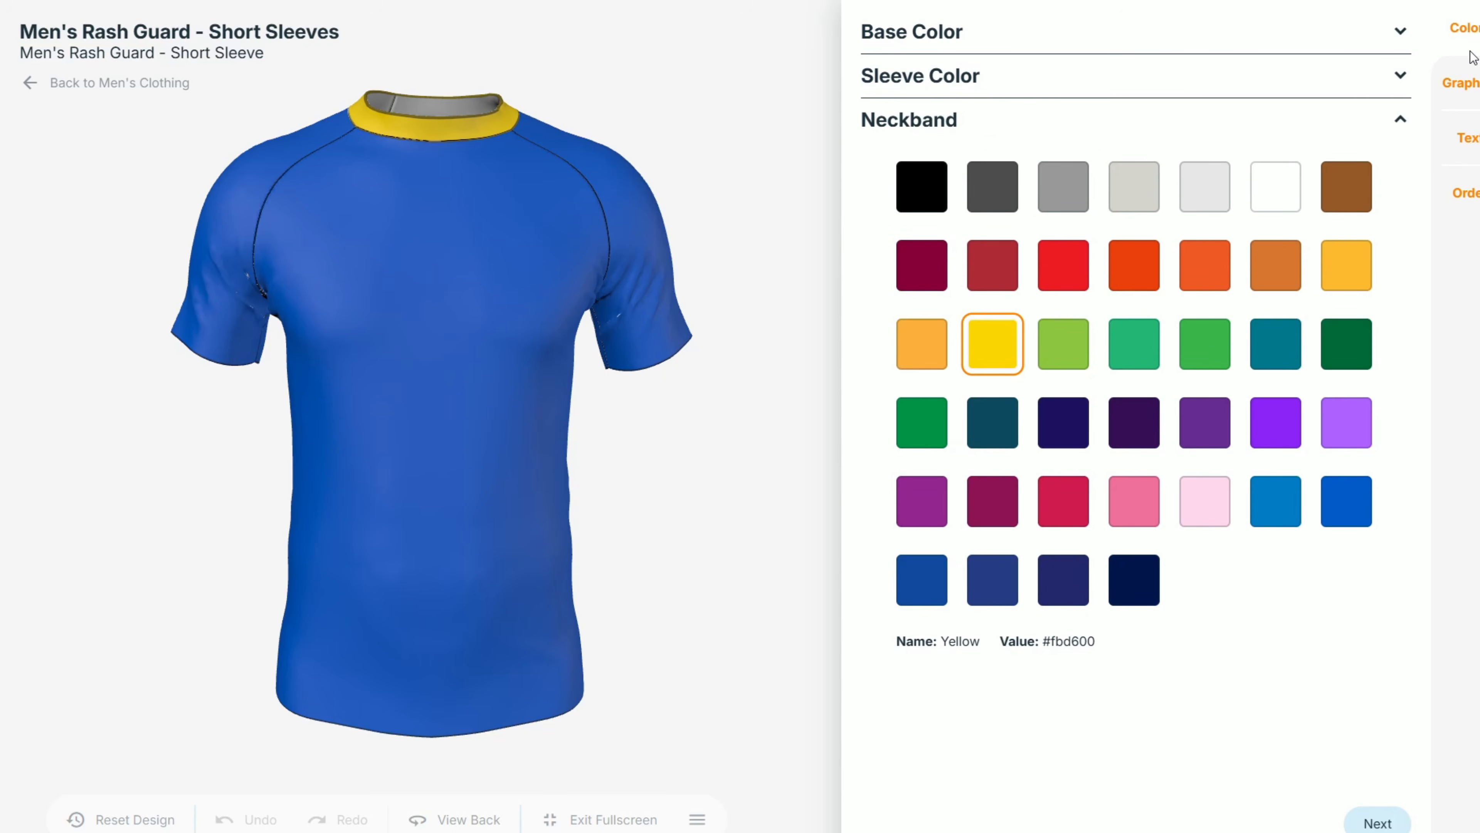
click(1476, 90)
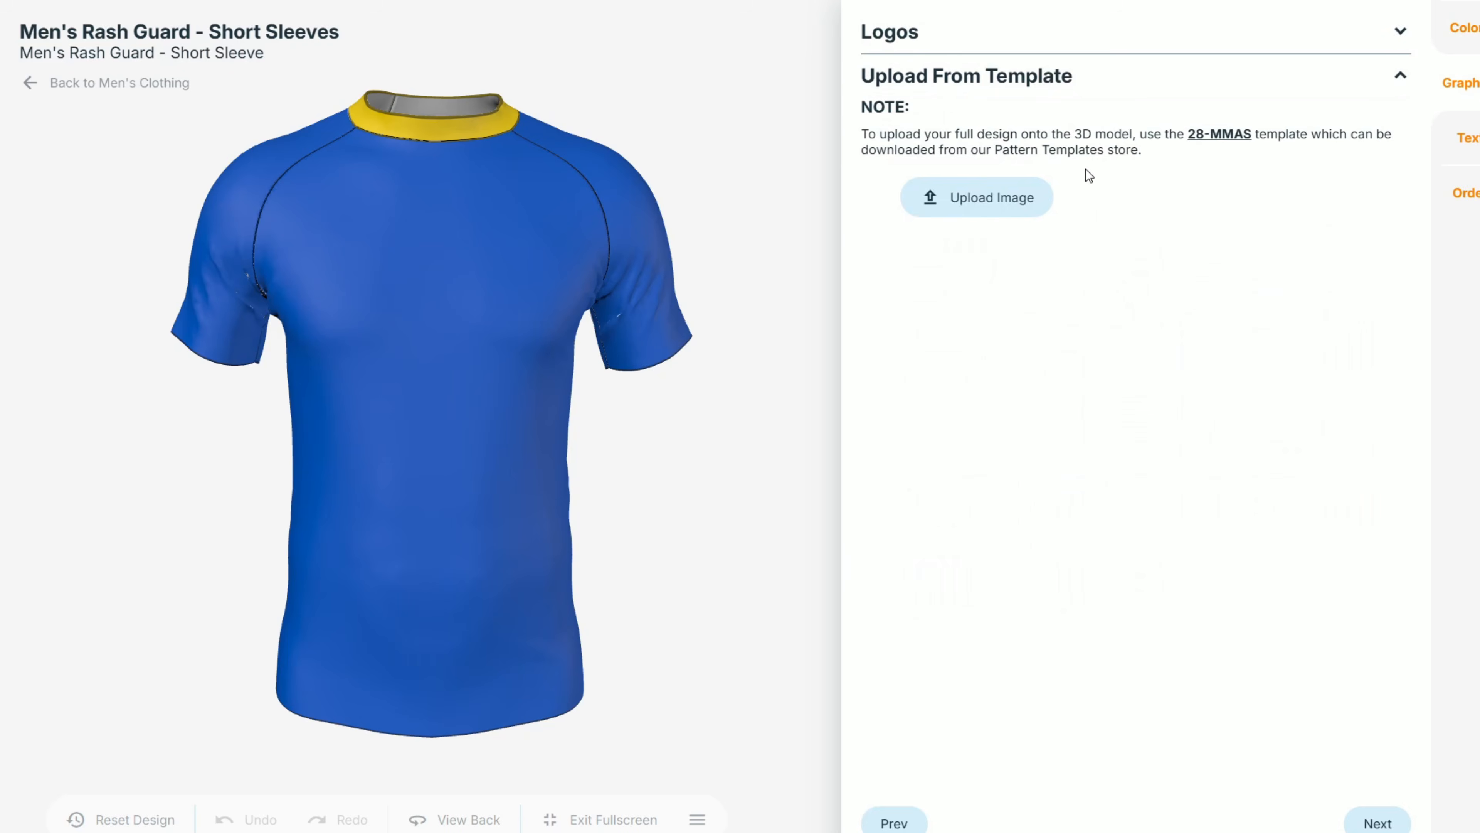
click(991, 82)
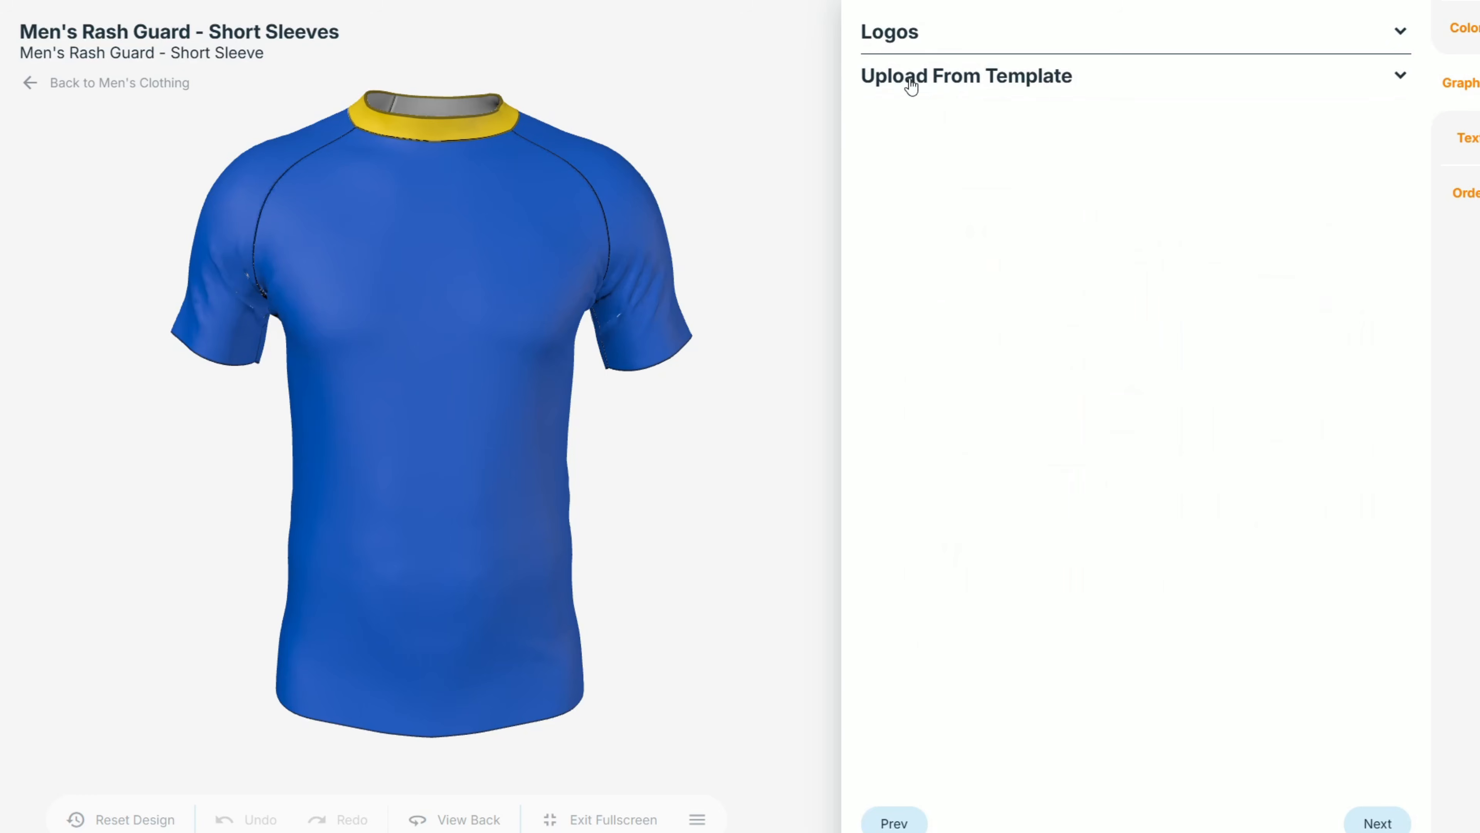
click(912, 87)
click(966, 84)
click(1044, 85)
click(968, 83)
click(915, 86)
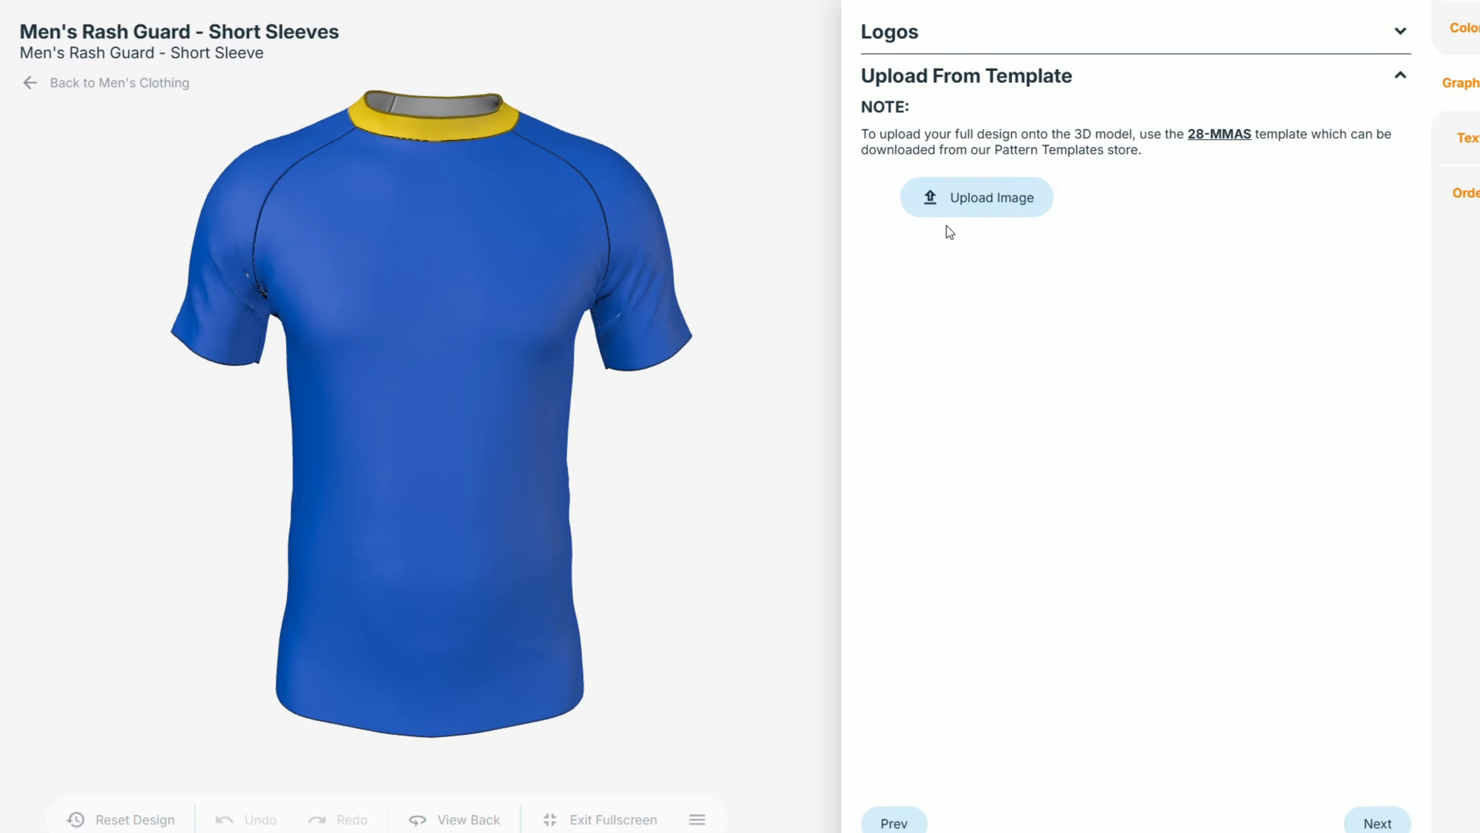
Step: Upload the Design 1 PDF from the Desktop as the full template design and rotate the 3D shirt to inspect it
click(979, 197)
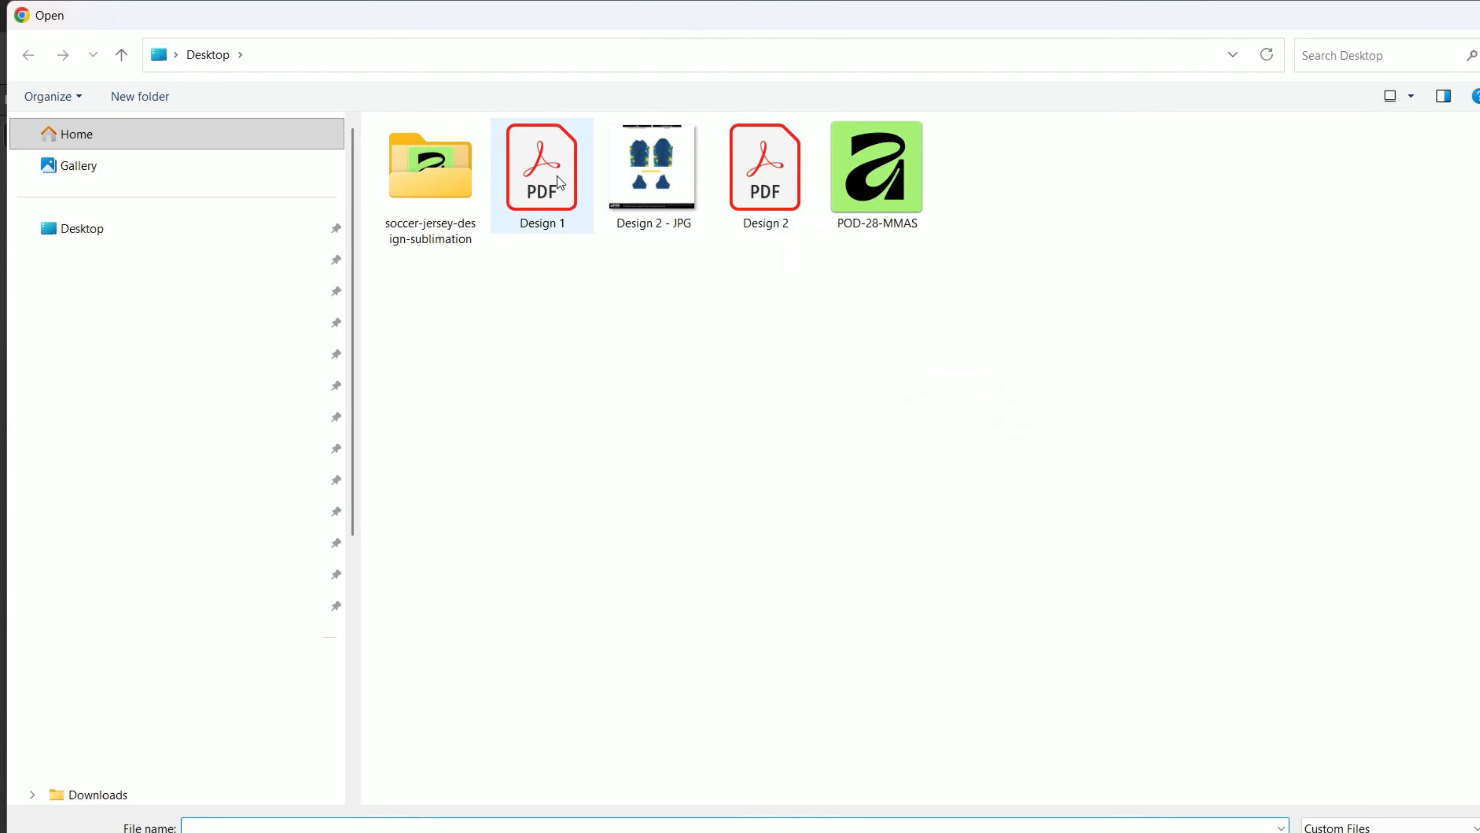
double_click(557, 176)
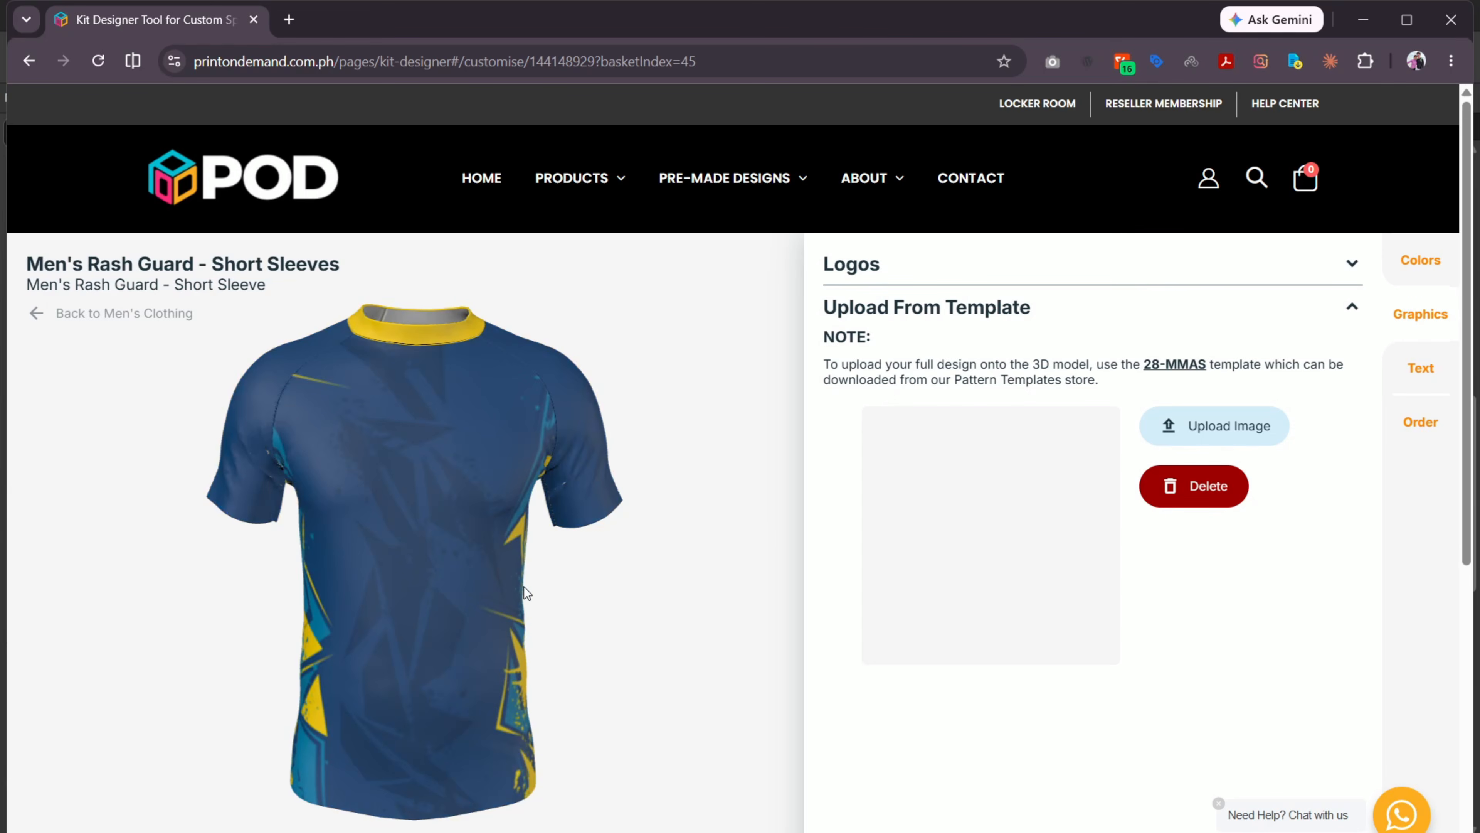
drag(604, 589, 496, 623)
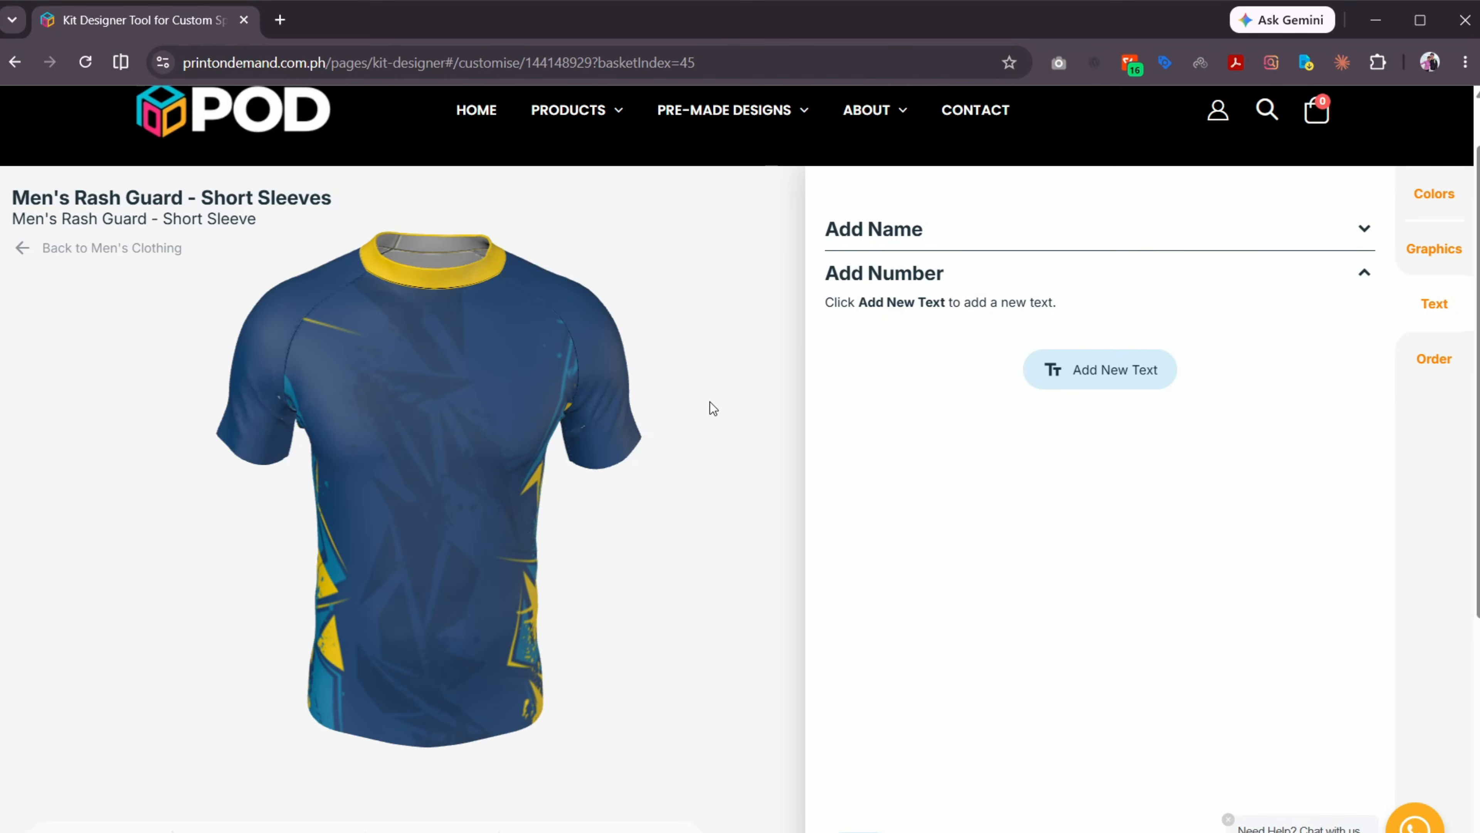
Step: Add a new name text to the shirt in the customizer's Text settings, keeping the default wording "Name"
click(1441, 263)
click(1436, 315)
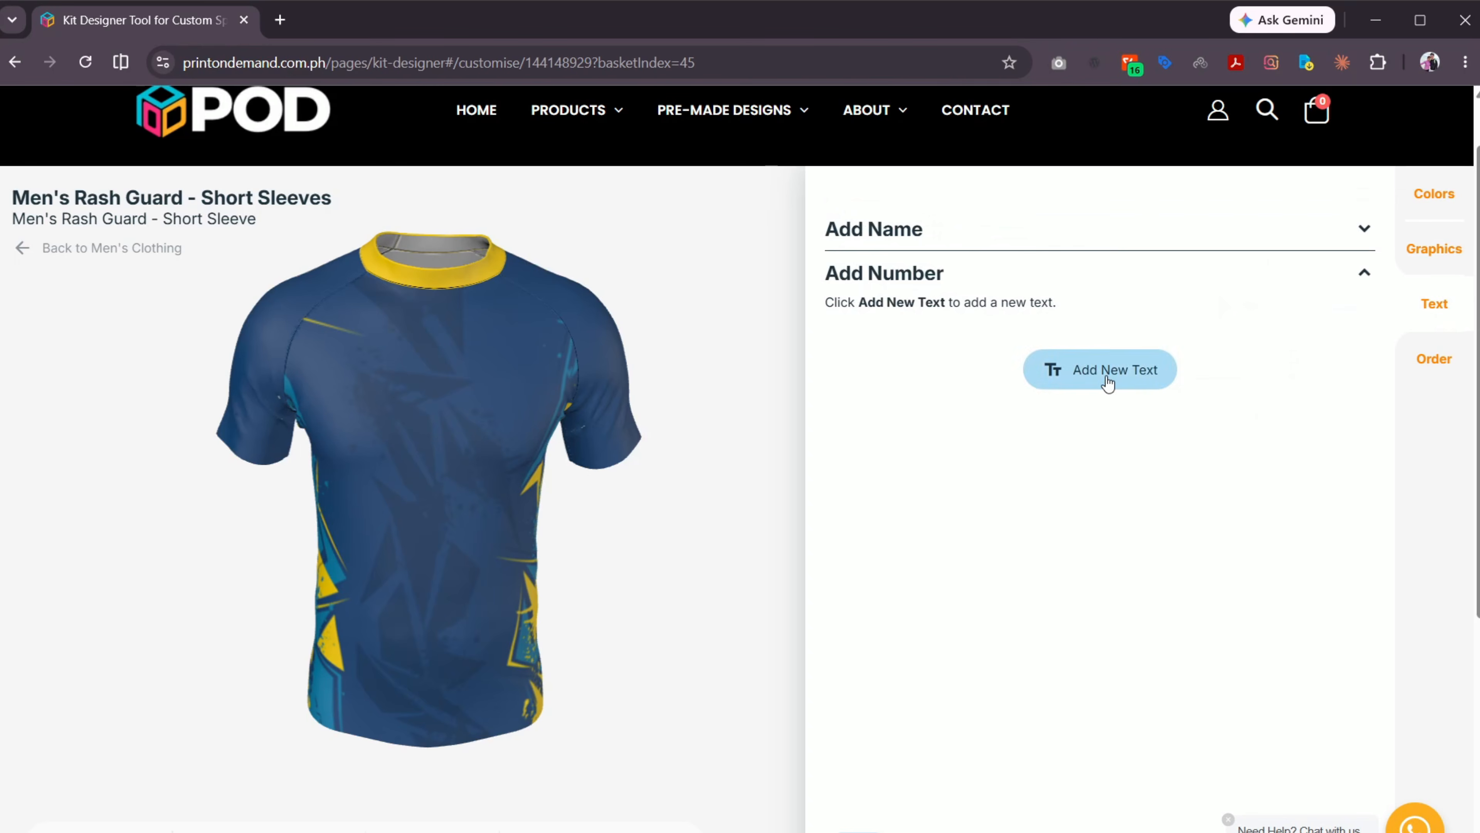
click(932, 237)
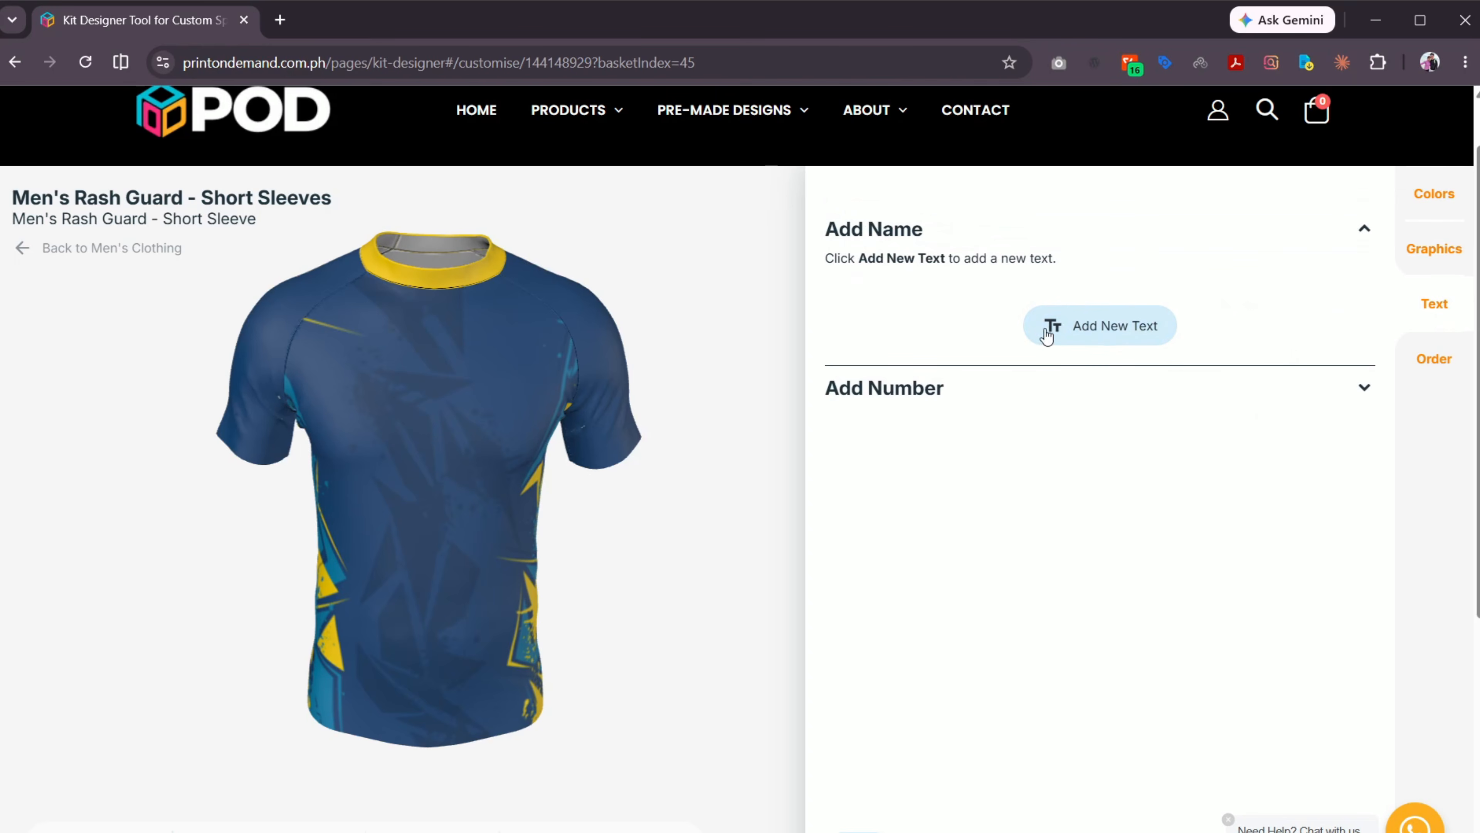
click(1098, 338)
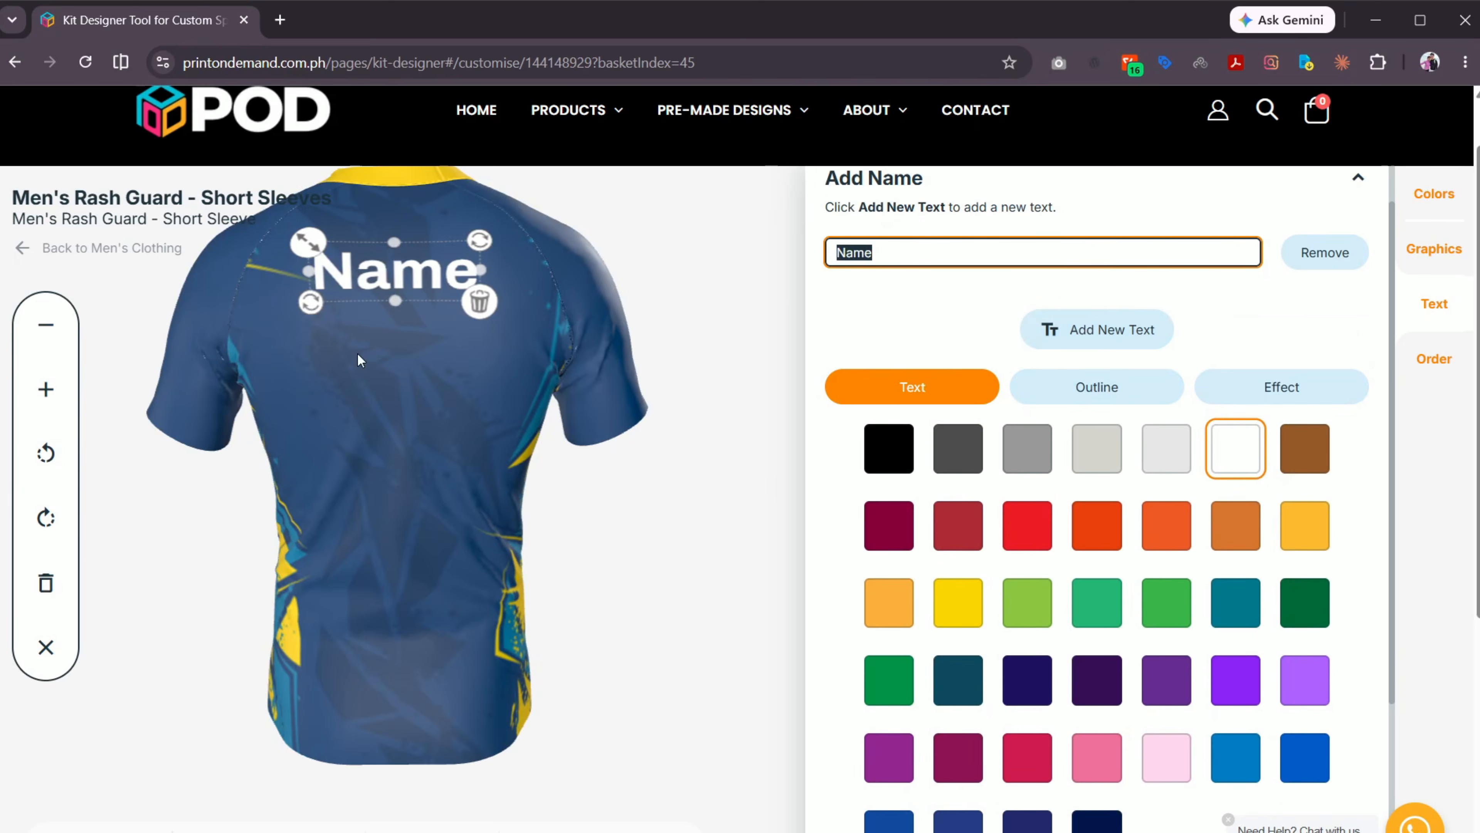
Step: Add a new number text reading 01 and rotate the shirt model to view its front
scroll(857, 456, down, 4)
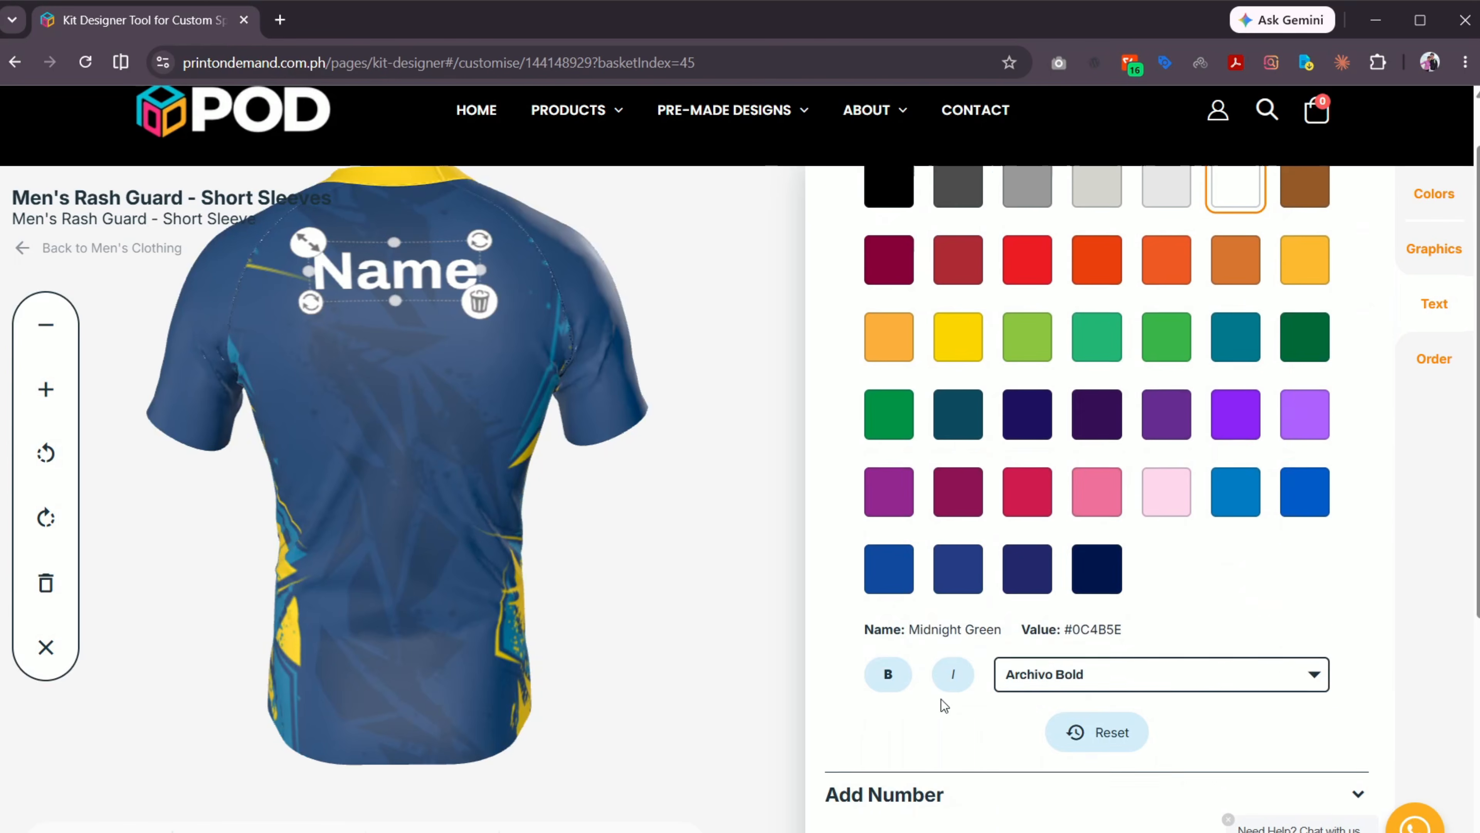
click(904, 809)
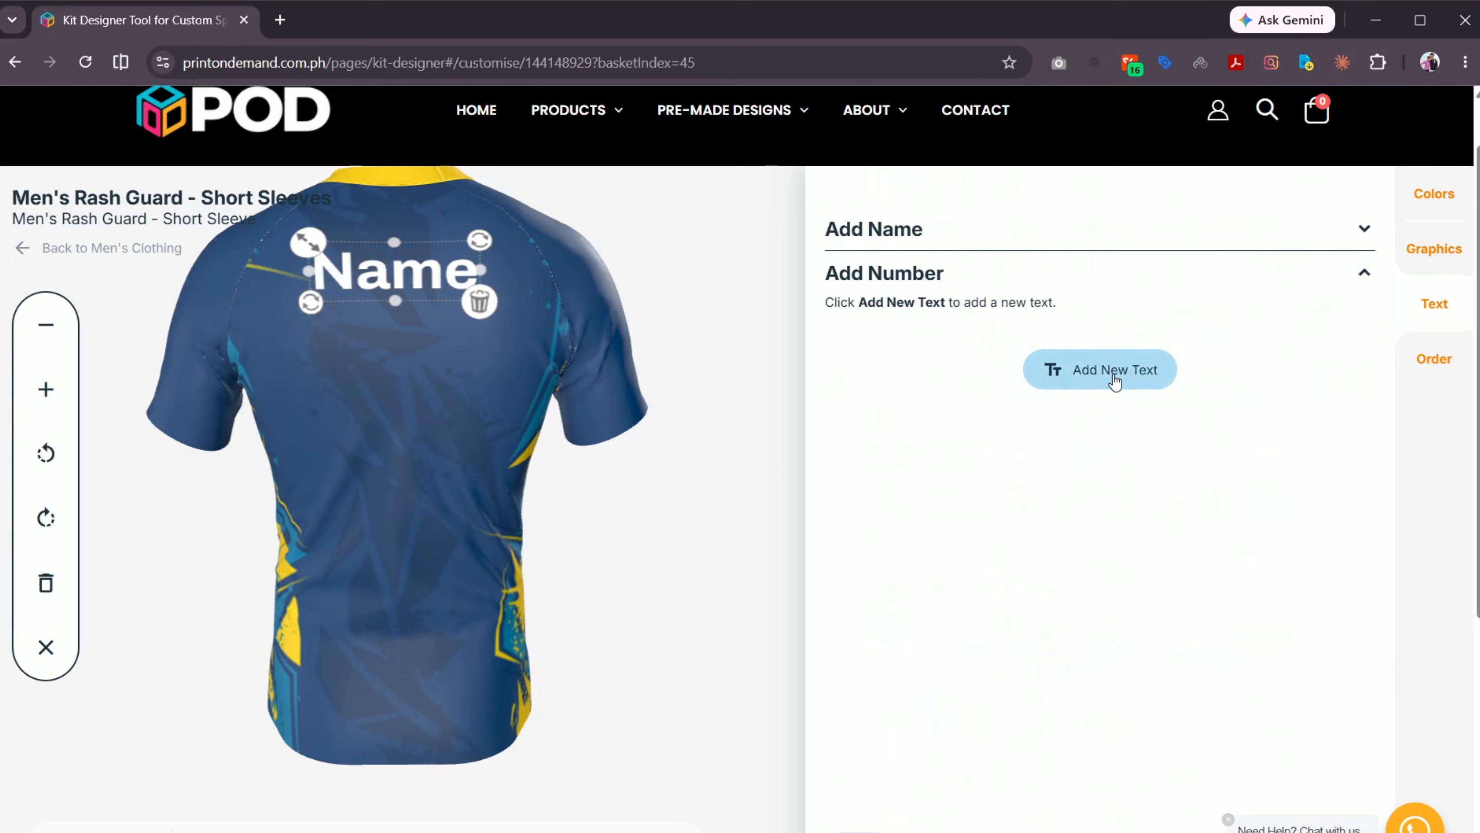
click(1023, 379)
drag(434, 626, 695, 630)
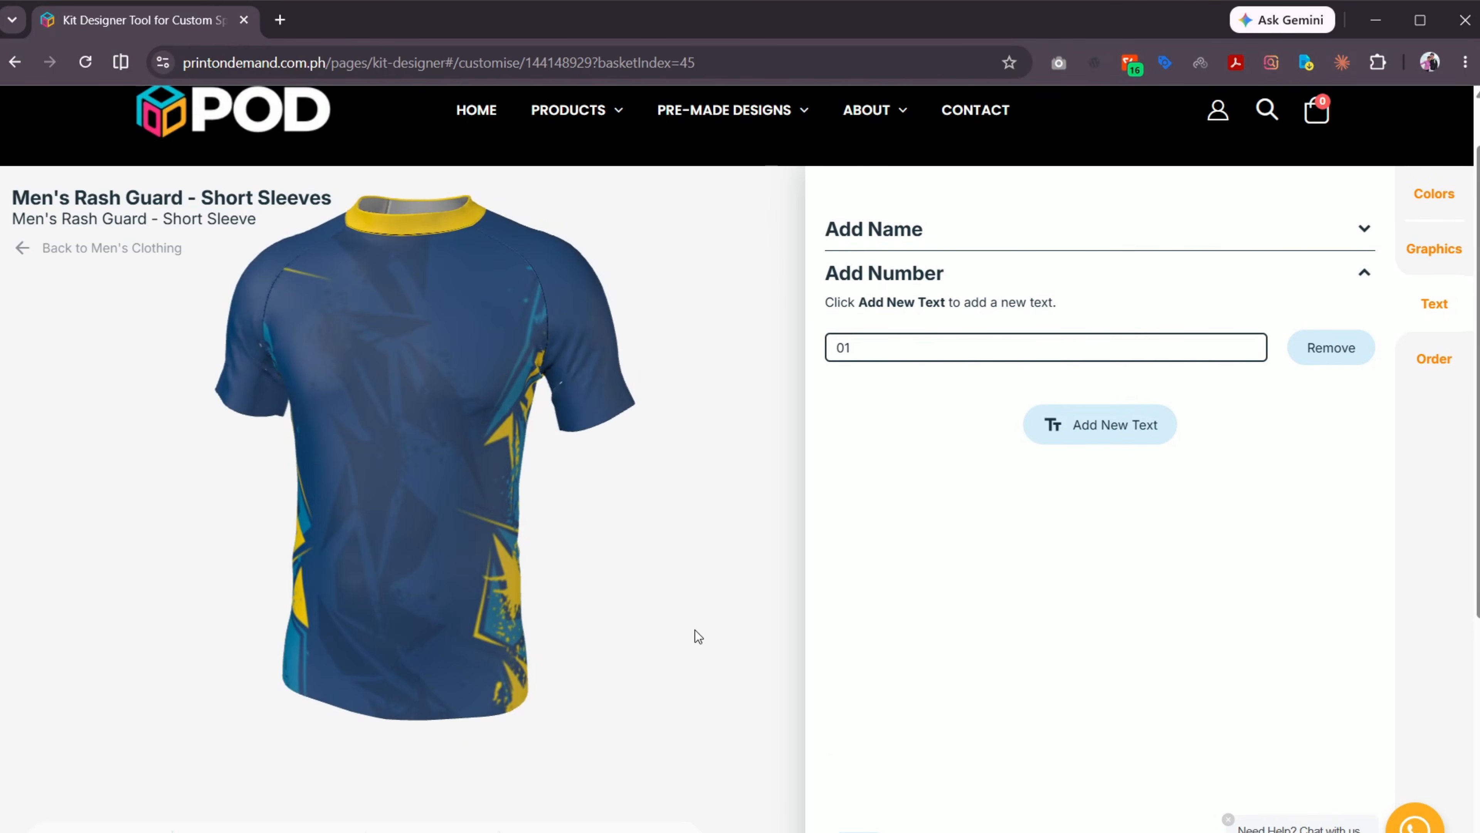
Step: Show the customizer's Order section and review the men's size quantities, item cost and save options, turning the shirt for a last look
scroll(1303, 739, down, 10)
scroll(1301, 729, up, 10)
click(1423, 364)
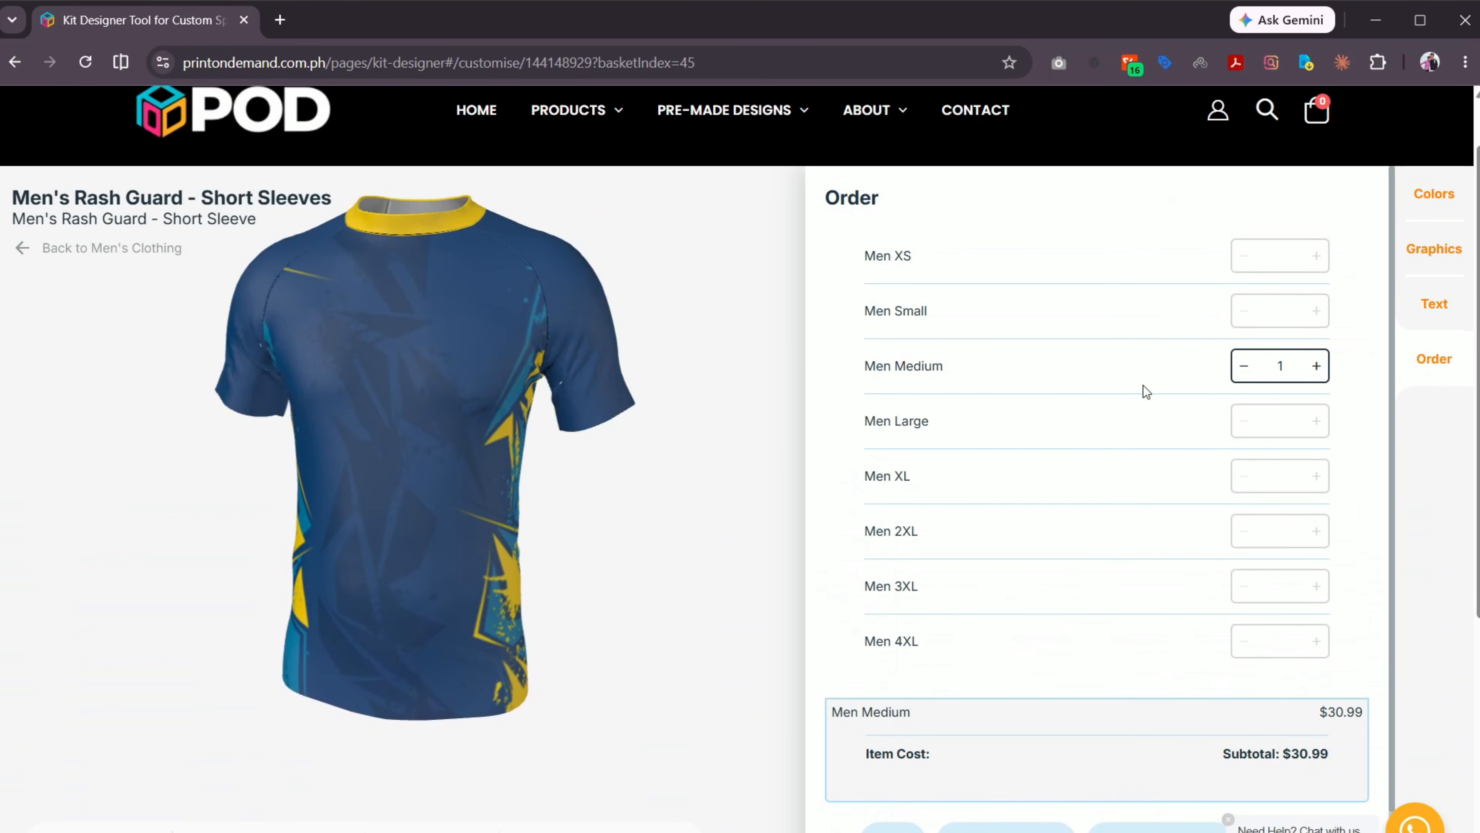
scroll(1079, 620, down, 2)
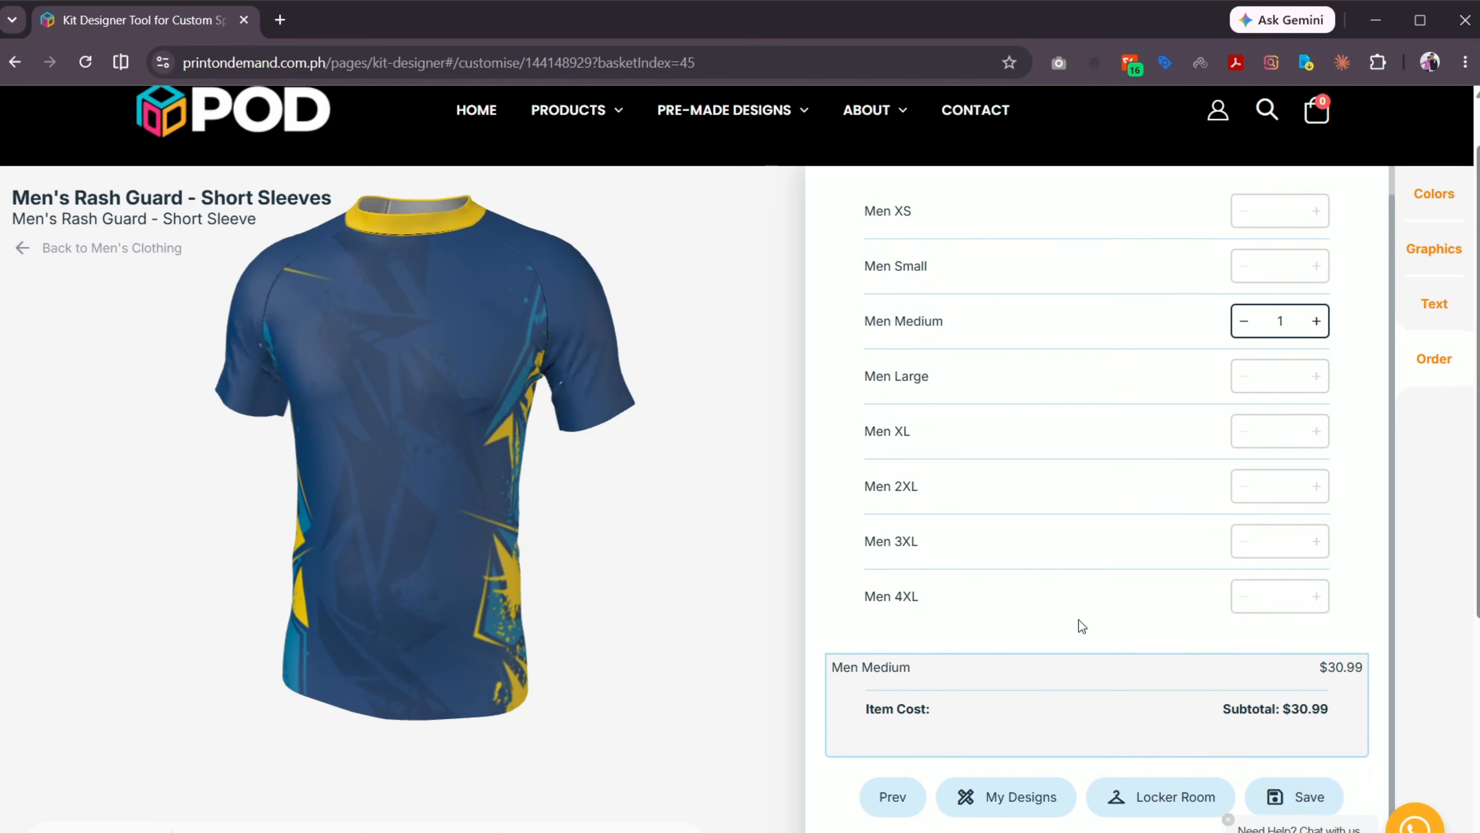
drag(422, 543, 449, 582)
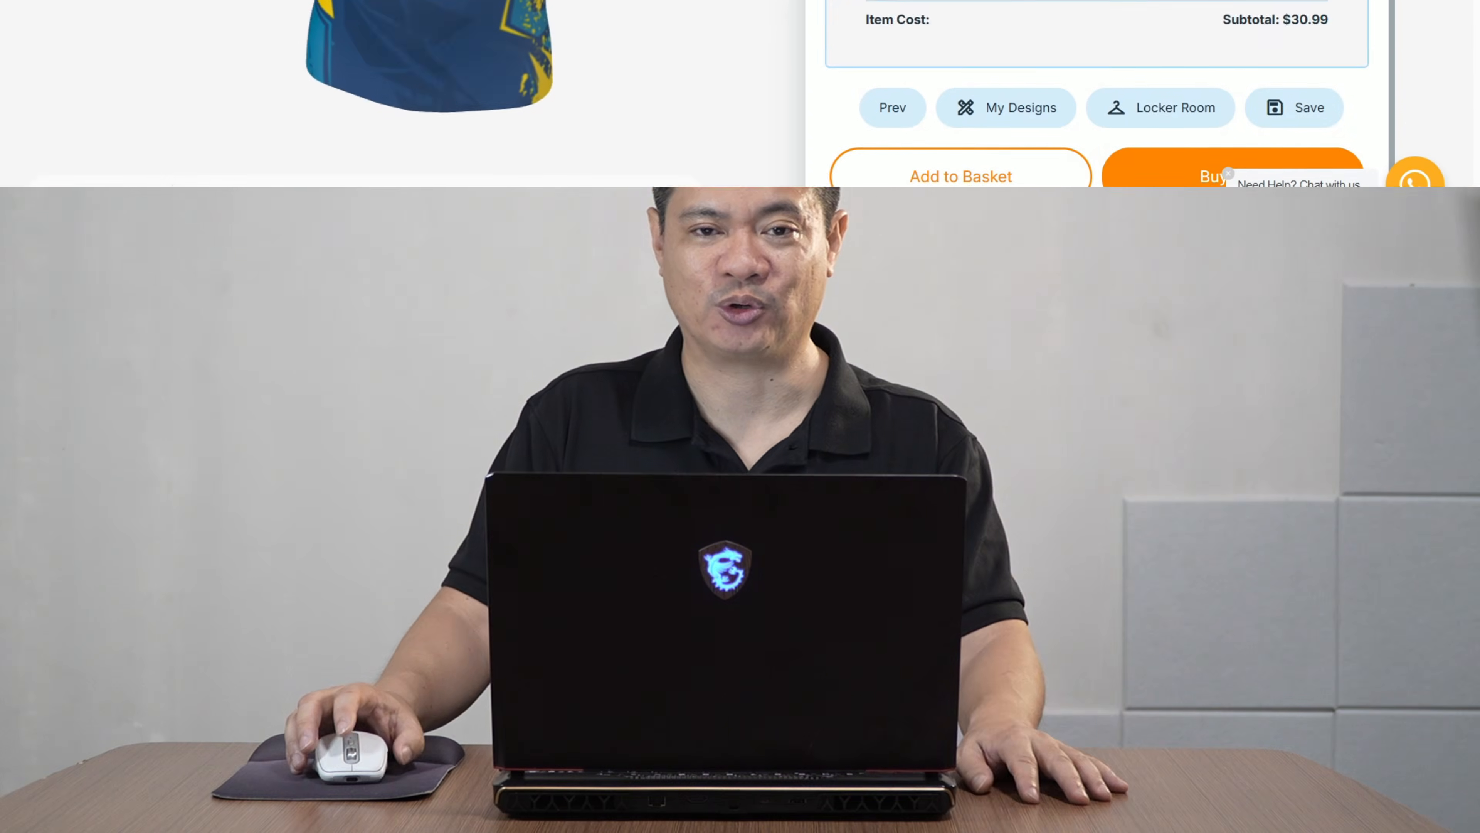